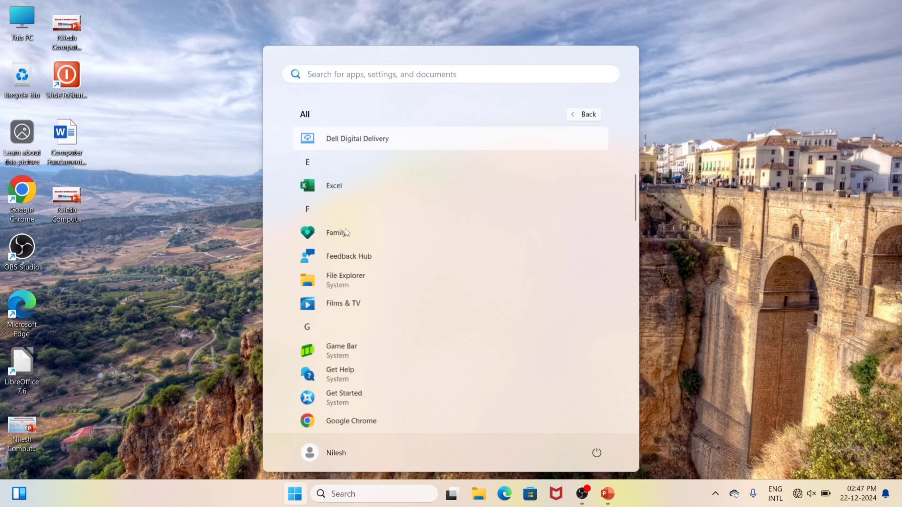
Step: Open Notepad from the full list of installed apps and close its empty window
scroll(345, 231, down, 2)
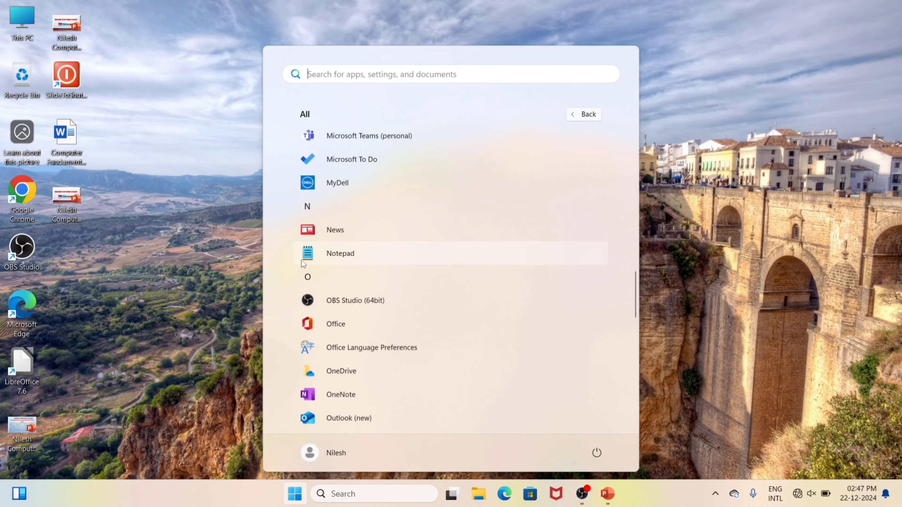
click(354, 257)
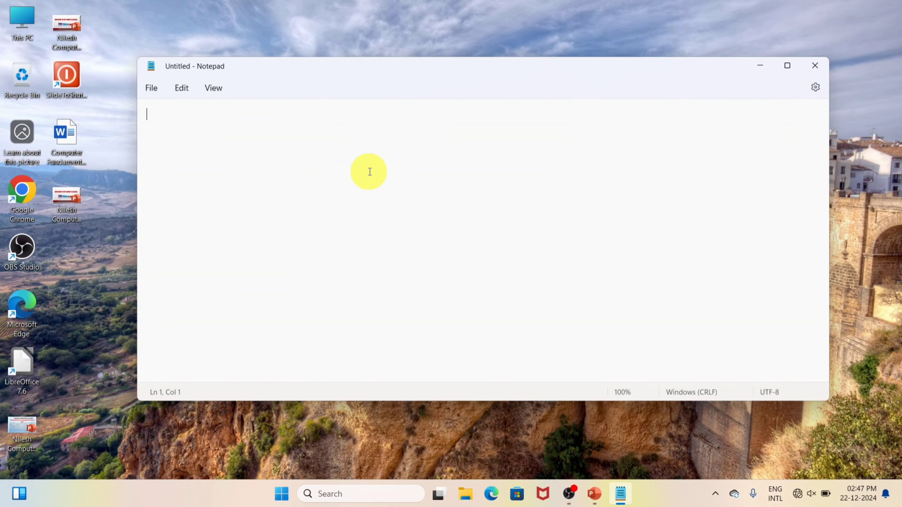
click(820, 66)
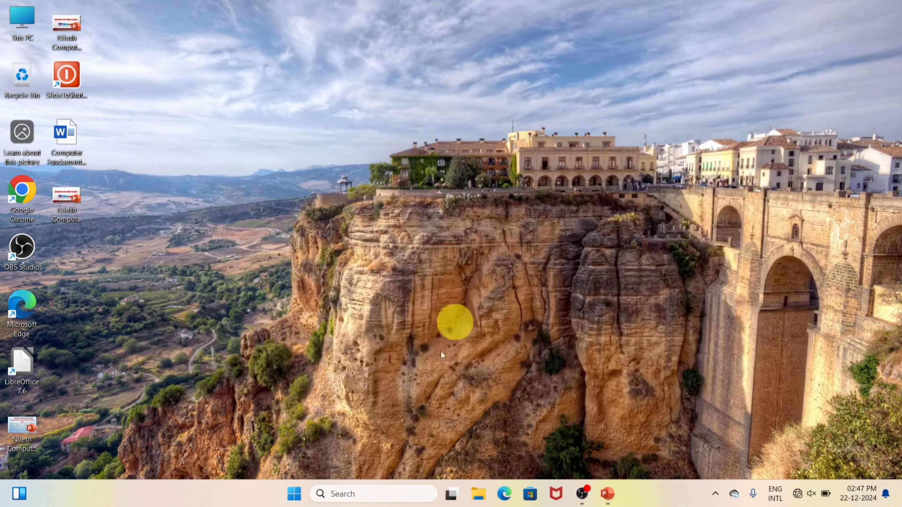
Step: Search the Start menu for "notepad", open the Notepad app from the results and close it
click(295, 495)
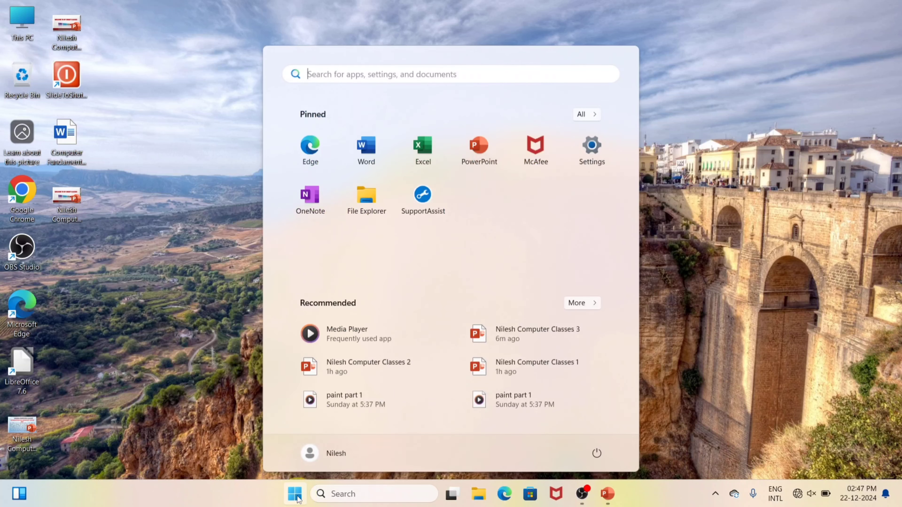
click(377, 73)
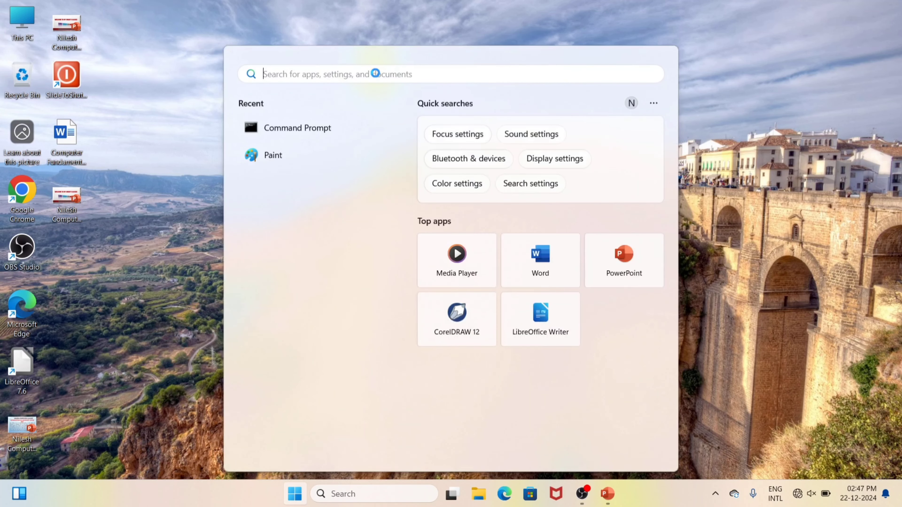
text(notepad)
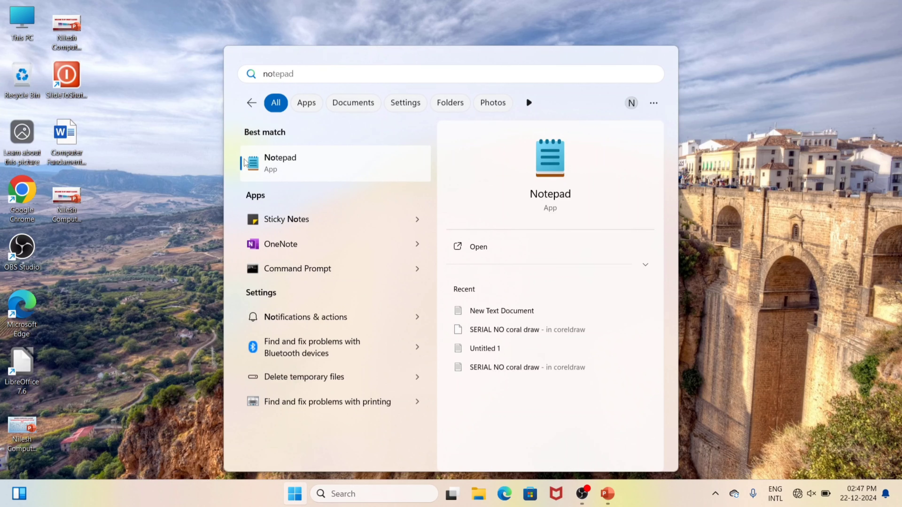
click(294, 166)
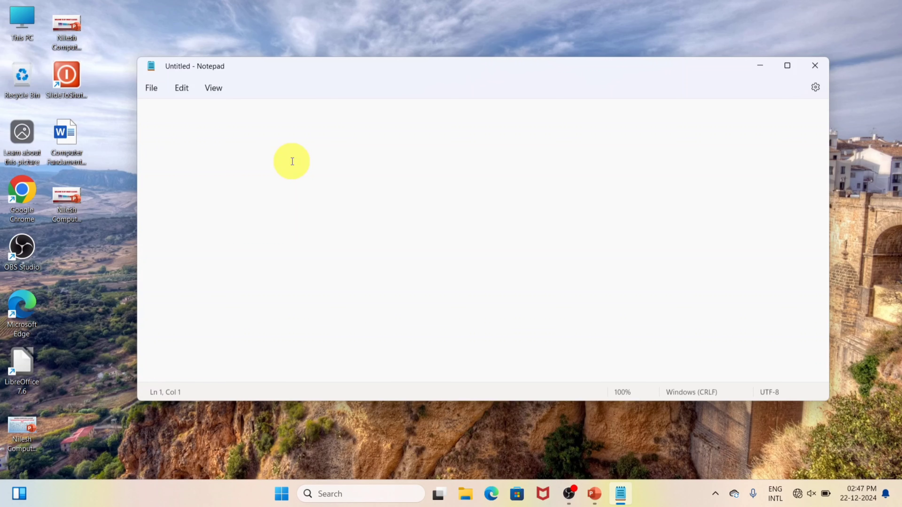
click(814, 65)
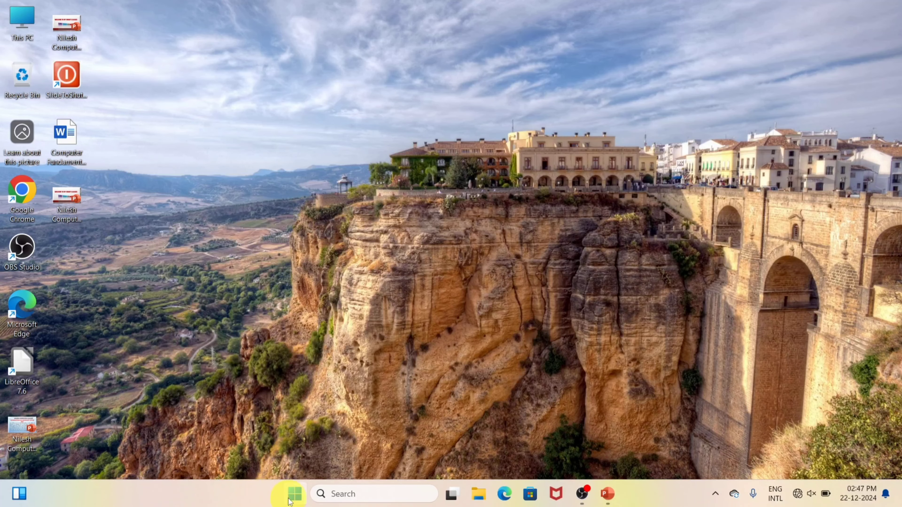
Step: Place a Notepad shortcut on the desktop from the full app list, launch Notepad with it and close the window
click(295, 495)
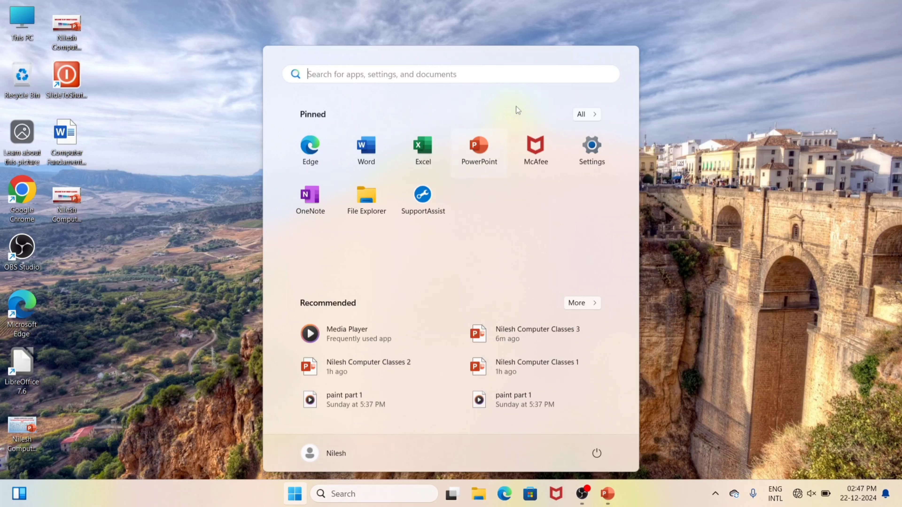
click(583, 114)
scroll(386, 235, down, 5)
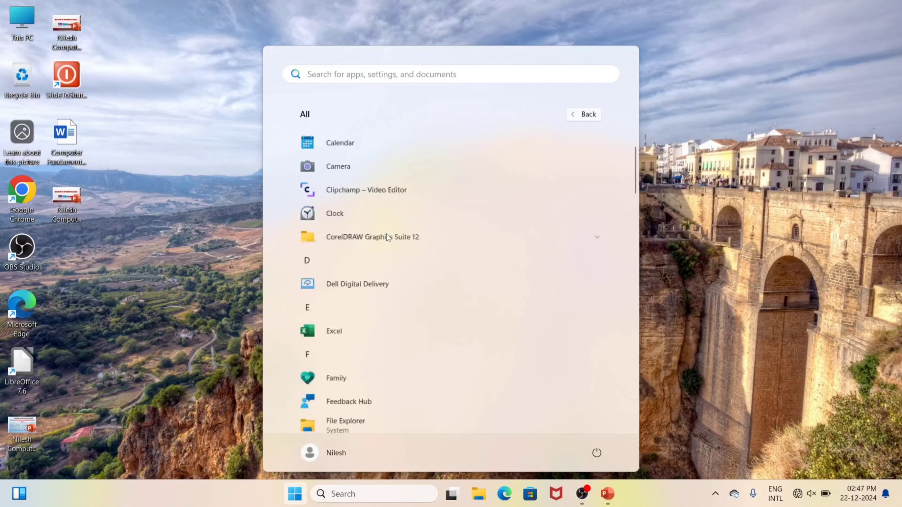
scroll(386, 239, down, 5)
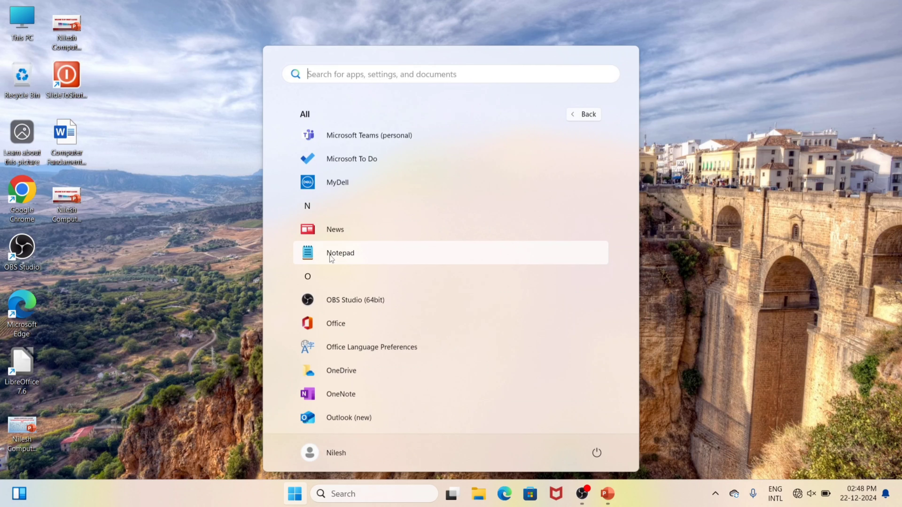
drag(329, 255, 237, 254)
drag(128, 248, 126, 247)
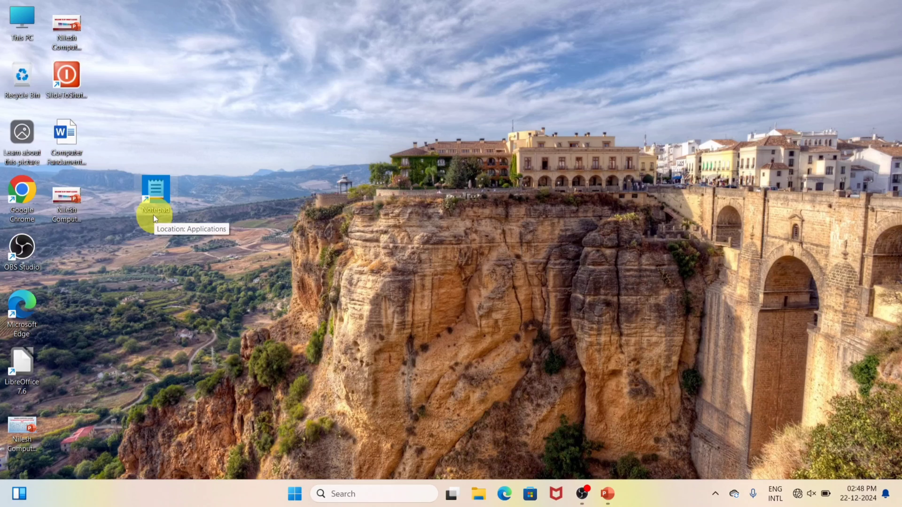
double_click(155, 193)
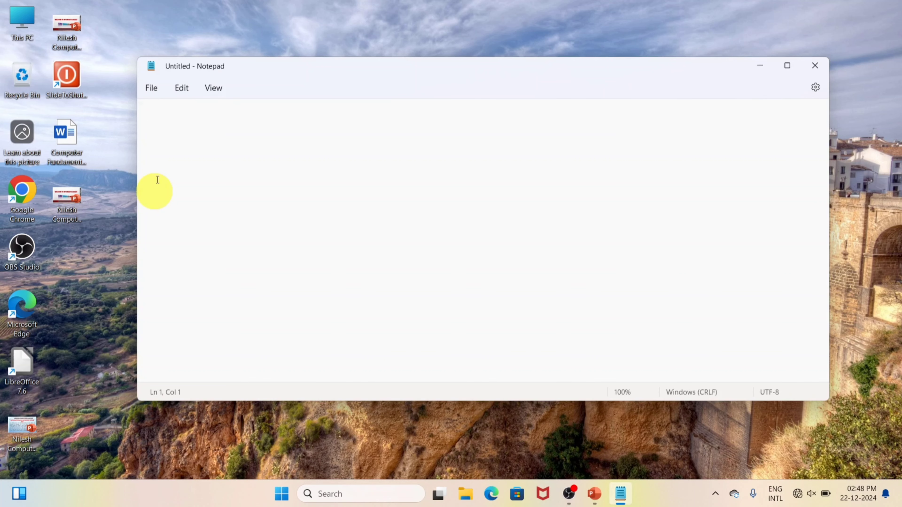
click(814, 66)
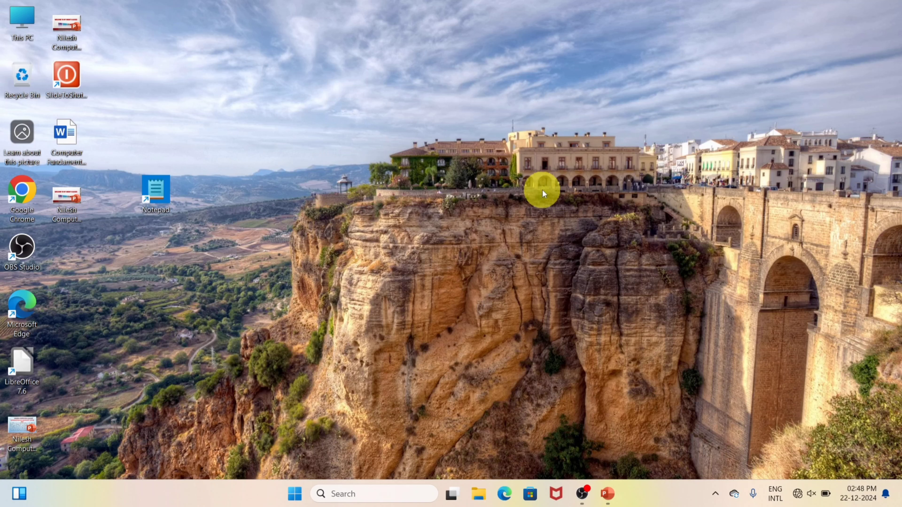
Step: Launch Notepad through the Run dialog with the command notepad and close its window
key(super+r)
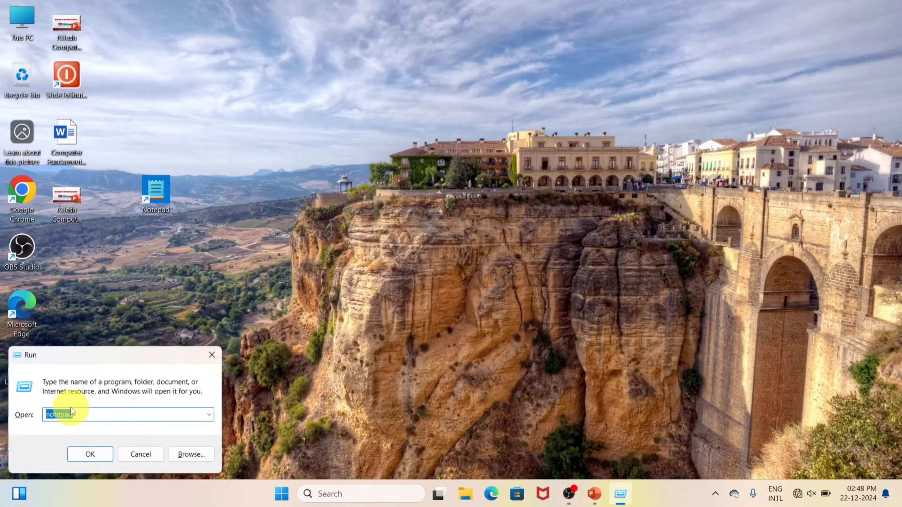
click(89, 455)
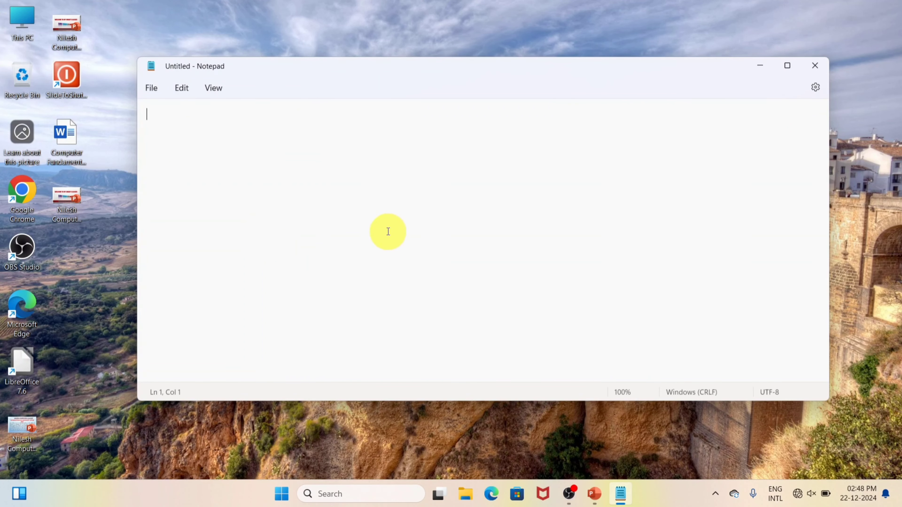
click(817, 66)
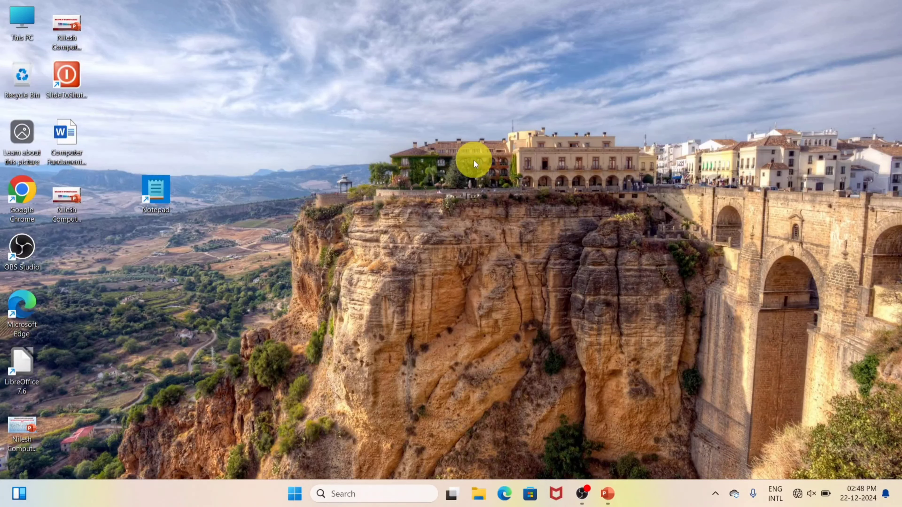
Step: Open Command Prompt by running cmd from the Run dialog and minimize the Magnifier window
key(super+r)
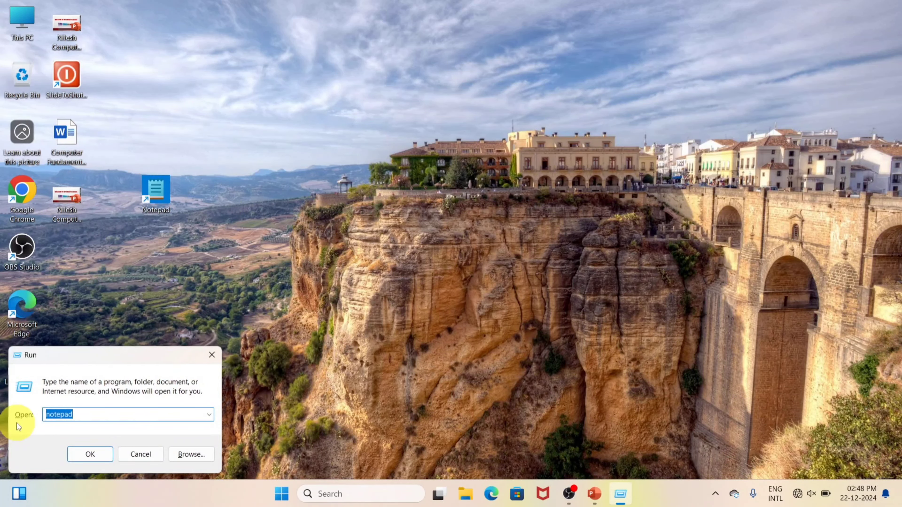
key(super+plus)
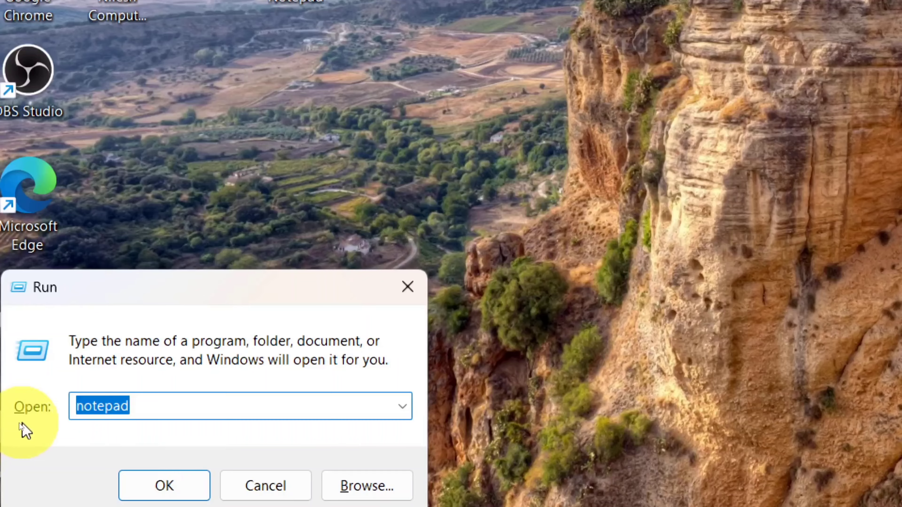
text(cmd)
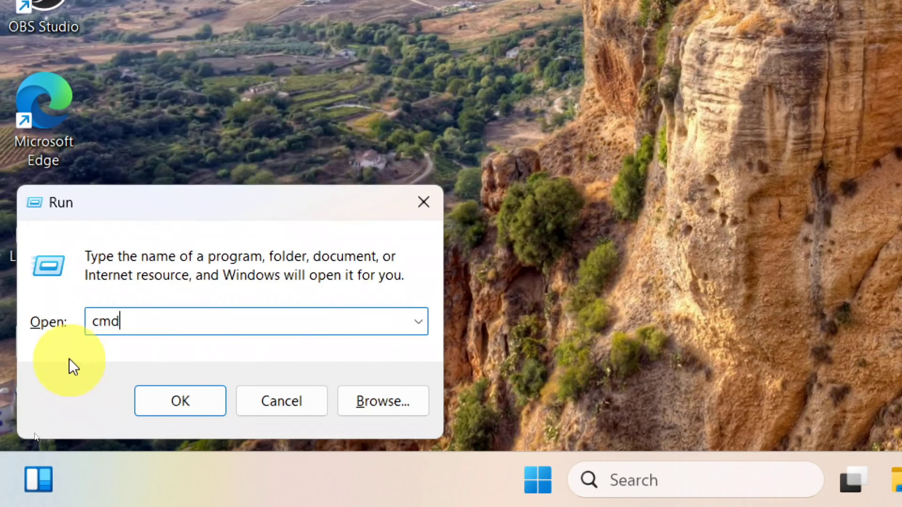
click(180, 403)
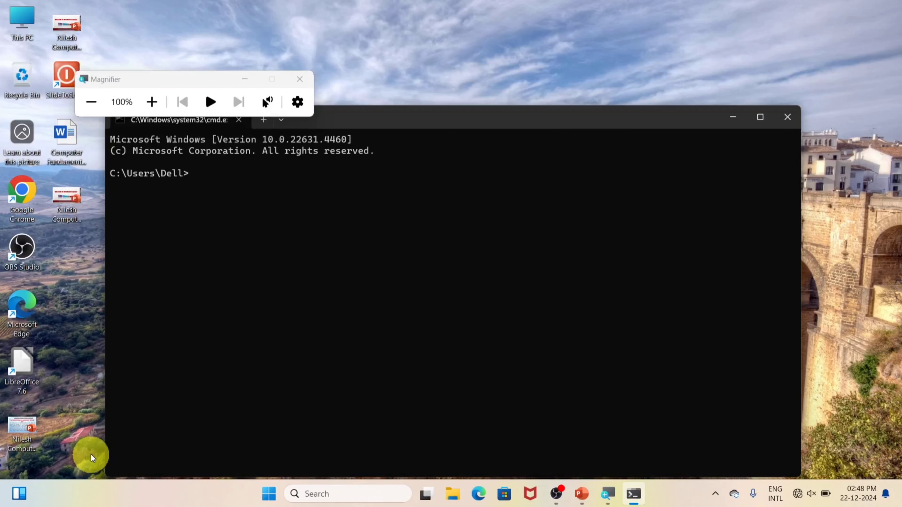
click(245, 79)
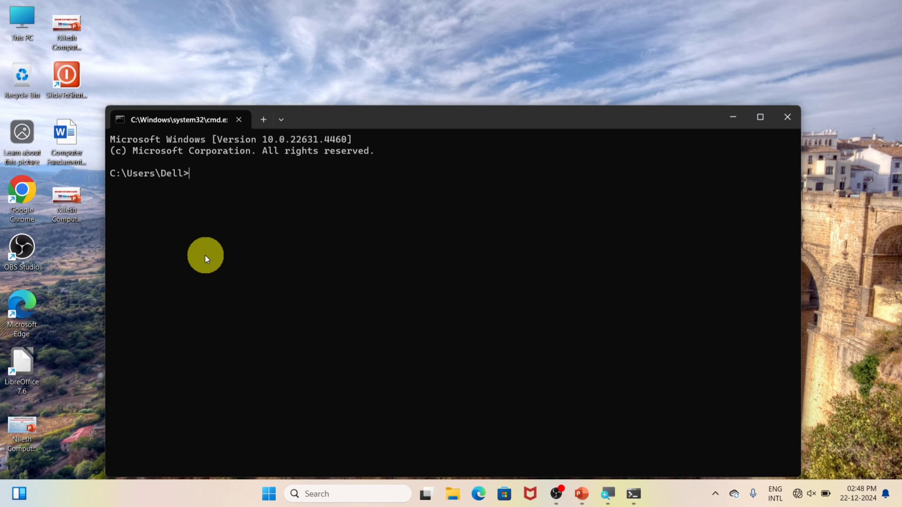
Step: Launch Notepad from Command Prompt with the command "start notepad" and close the Notepad window
text(start )
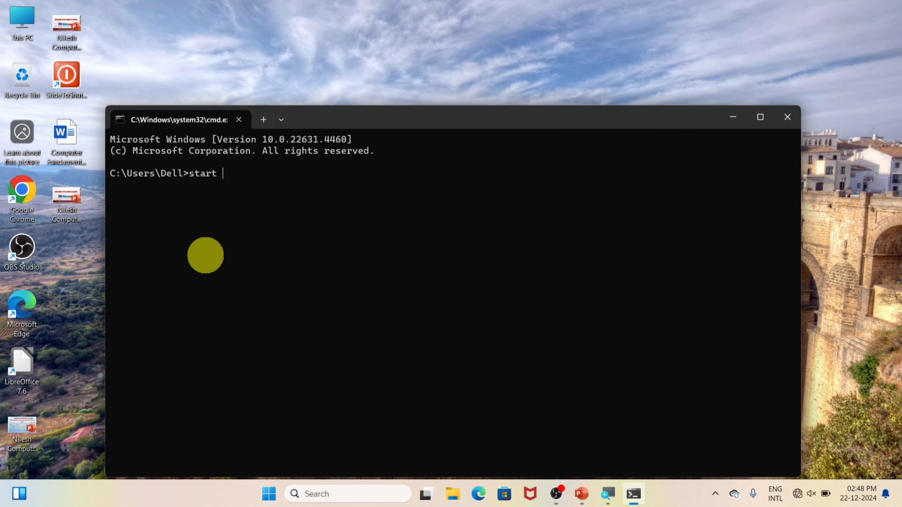
text(notepad)
key(Return)
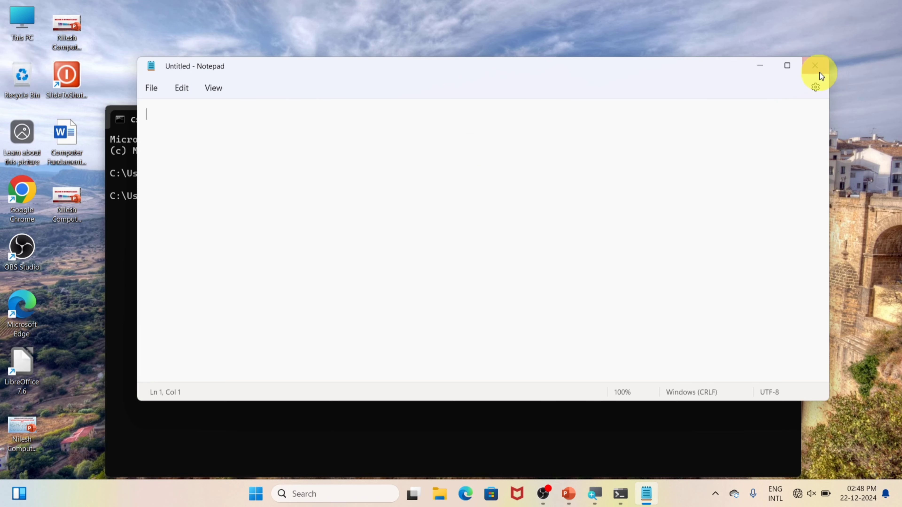
click(816, 66)
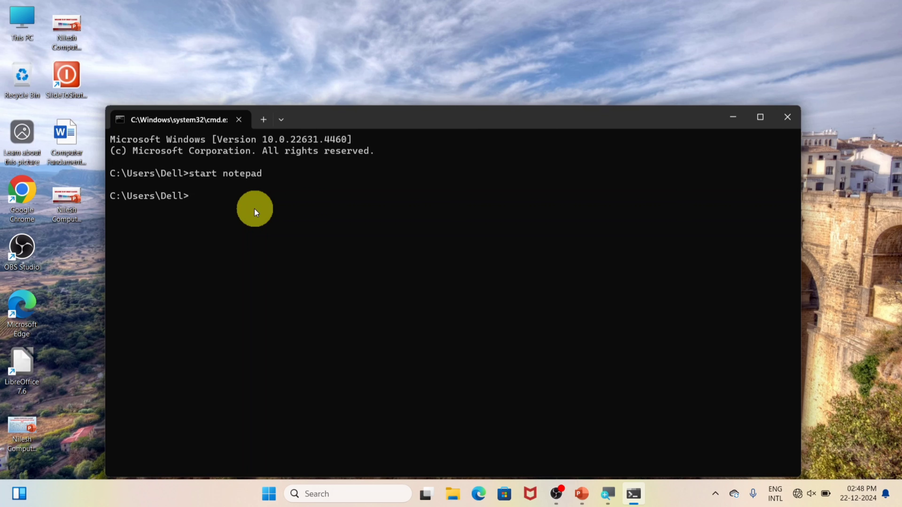
Step: Launch Notepad from Command Prompt with the command "notepad" alone, and close both Notepad and Command Prompt
text(notepad)
key(Return)
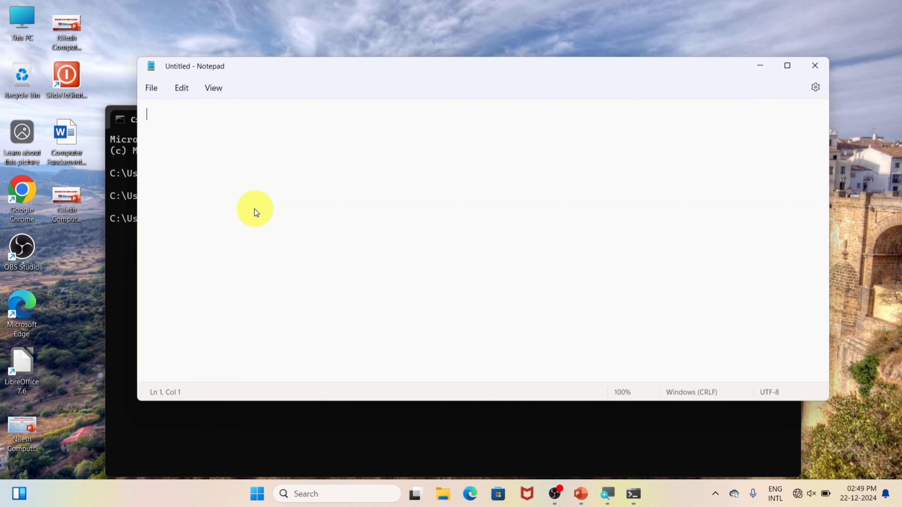
click(814, 66)
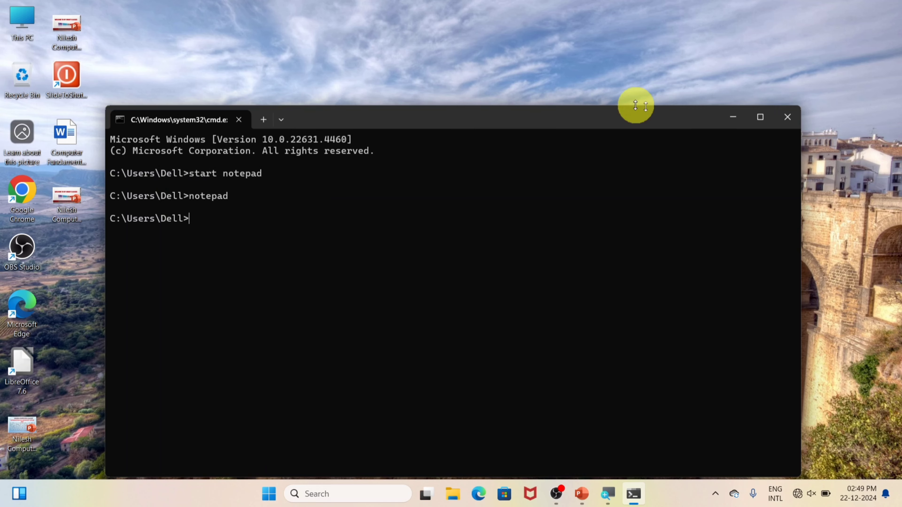
click(785, 117)
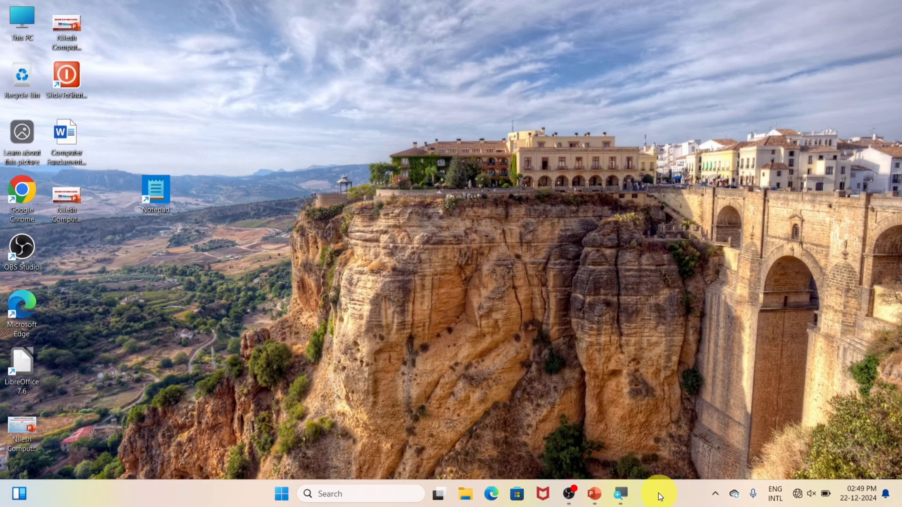
Step: Run notepad as a new task from Task Manager, and close both Task Manager and Notepad
key(ctrl+shift+Escape)
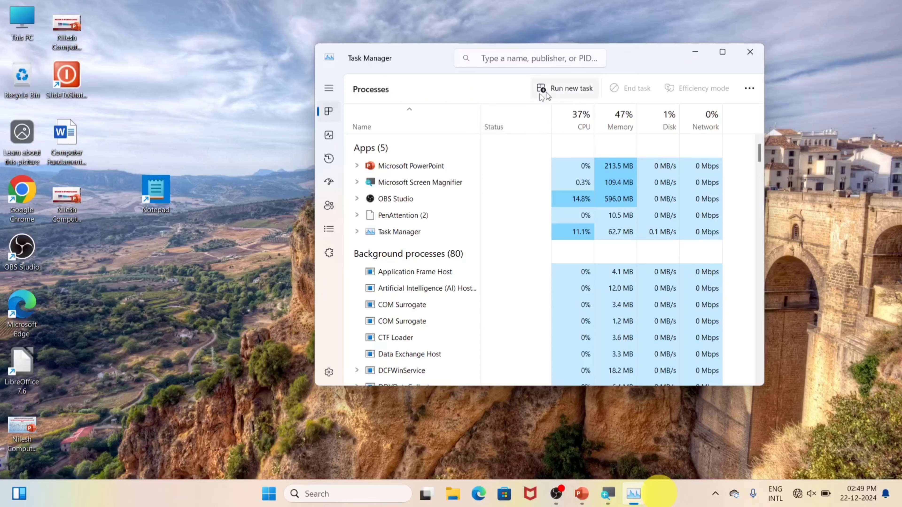
click(564, 91)
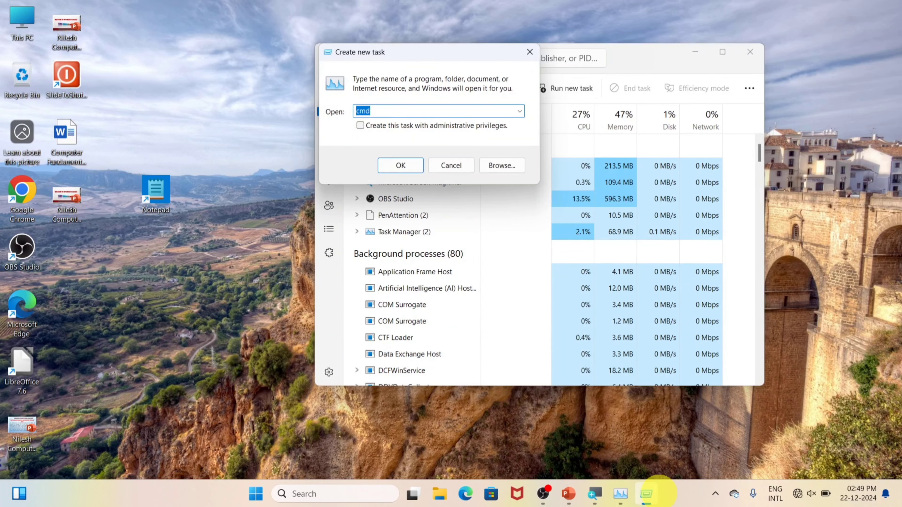
text(notepad)
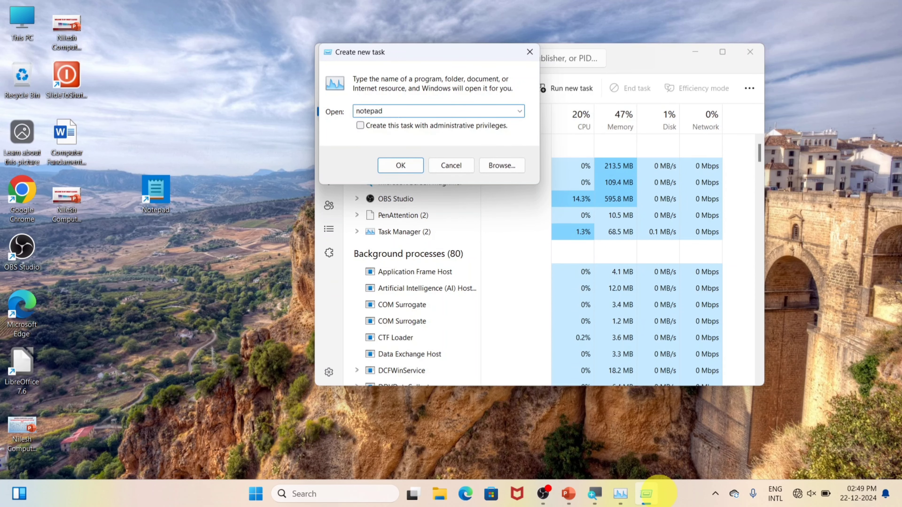
key(Return)
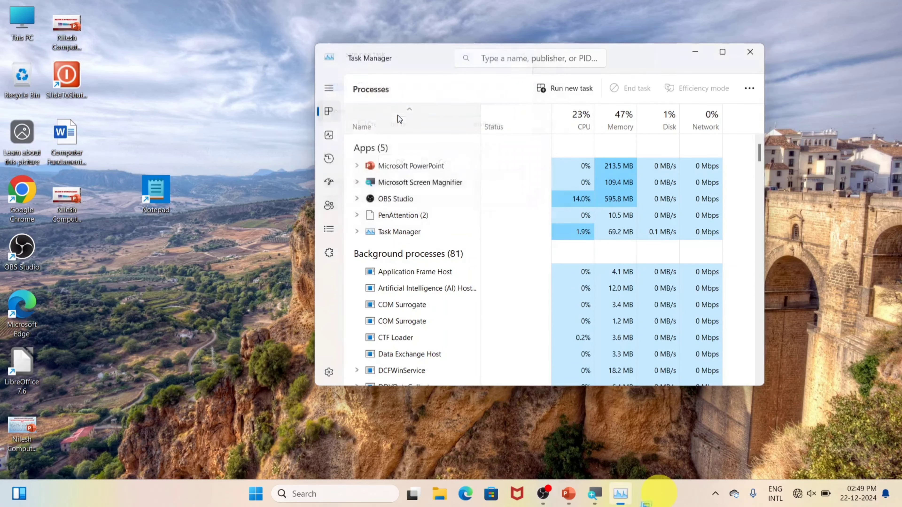
click(750, 52)
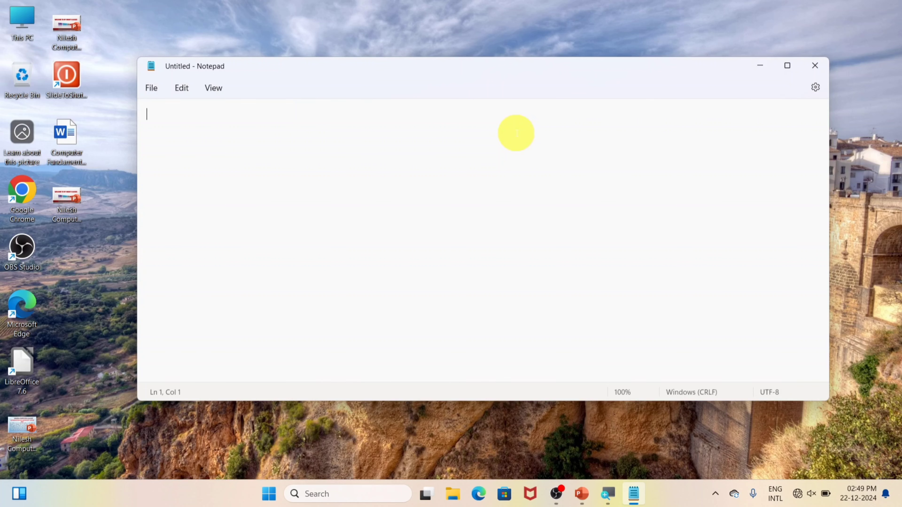
click(814, 66)
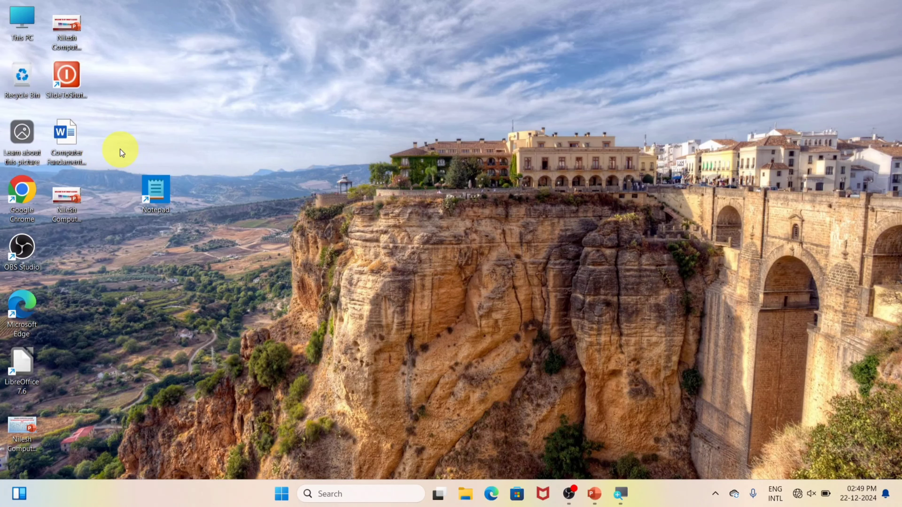
Step: Delete the Notepad shortcut from the desktop
key(Delete)
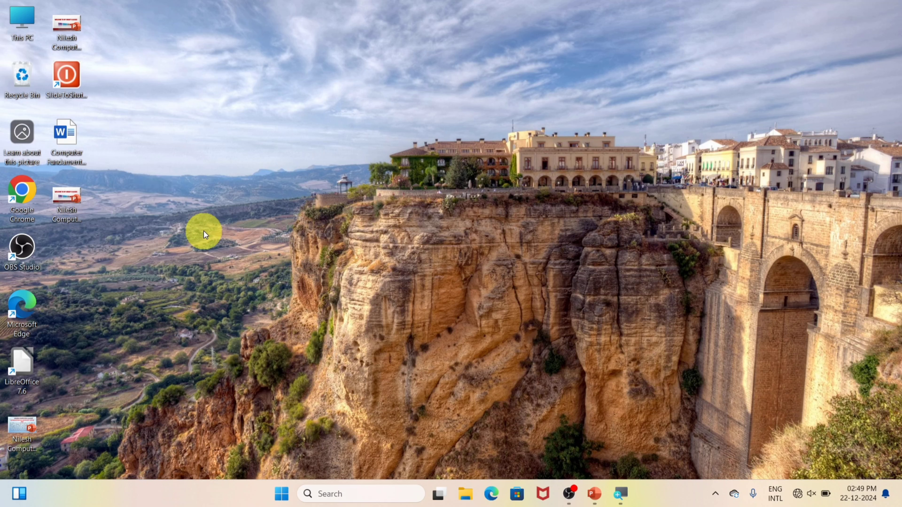
Step: Create a new text document on the desktop with its default name and open it in Notepad
right_click(258, 91)
mouse_move(298, 182)
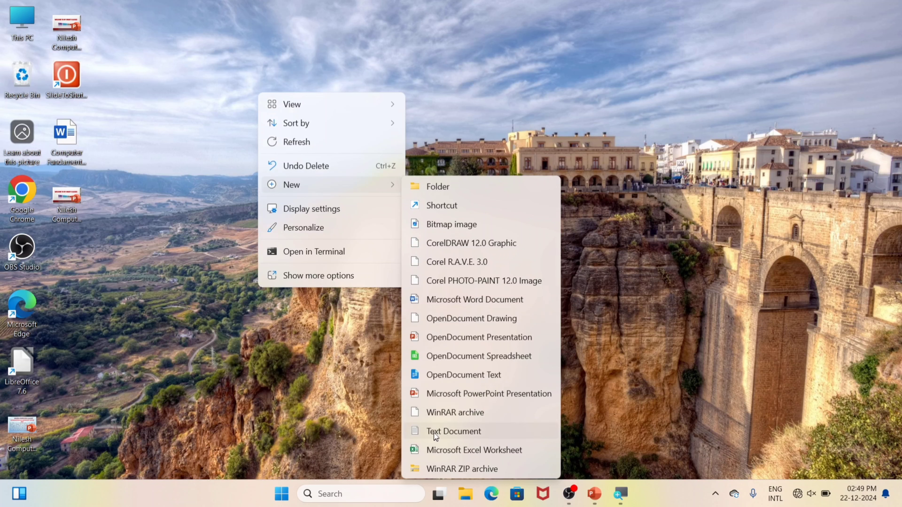
click(507, 432)
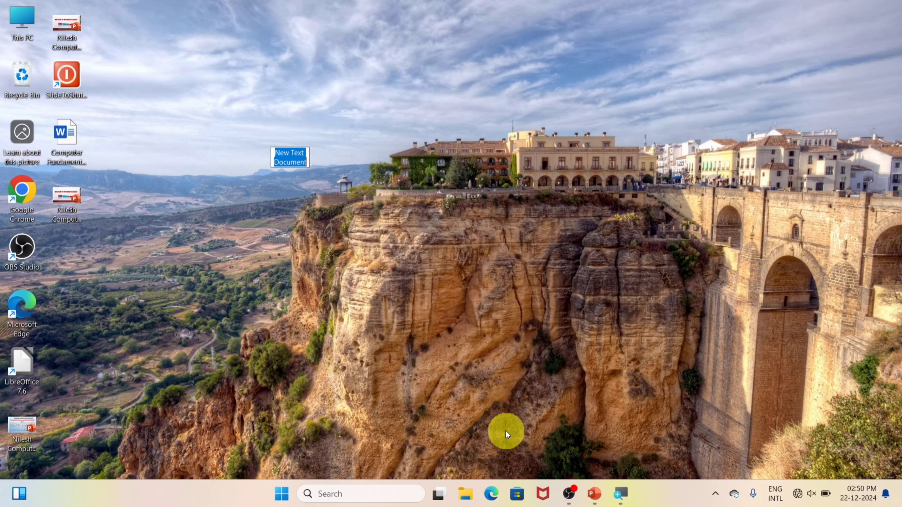
click(364, 122)
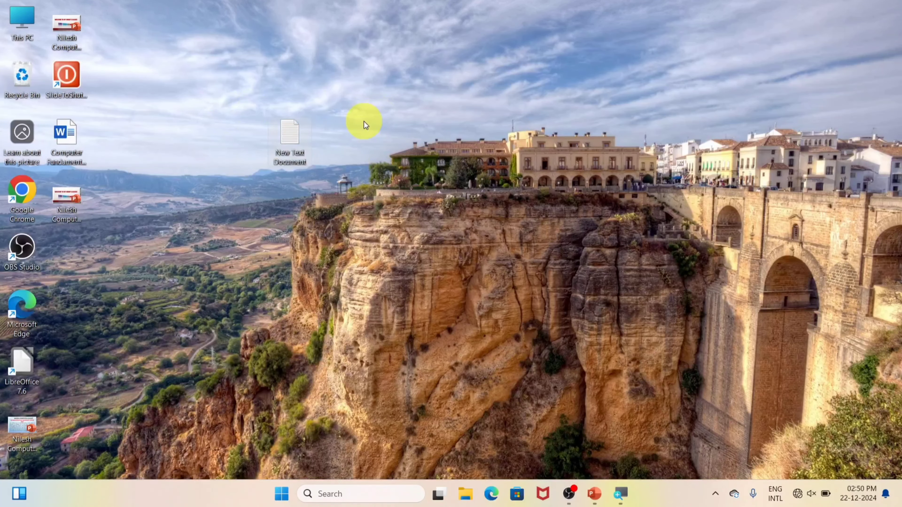
double_click(293, 135)
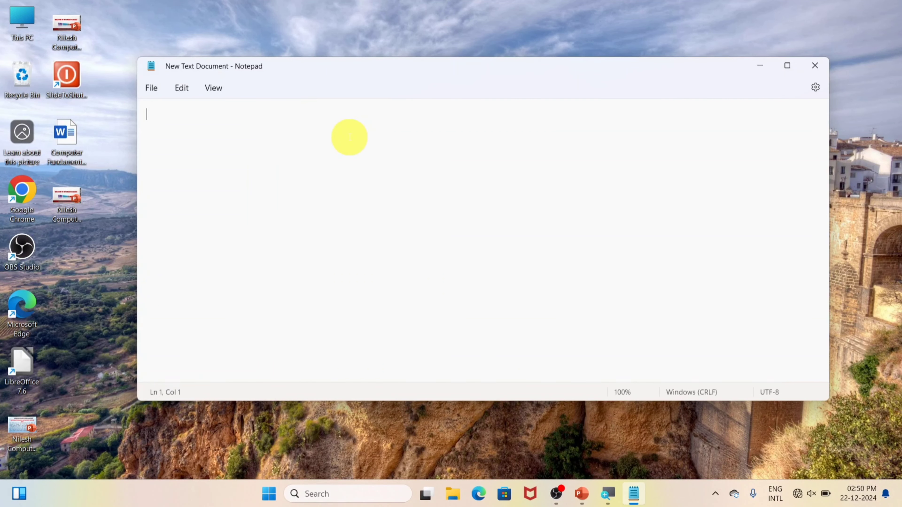
Step: Close the Notepad window and delete the New Text Document file from the desktop
click(815, 66)
drag(225, 98, 441, 236)
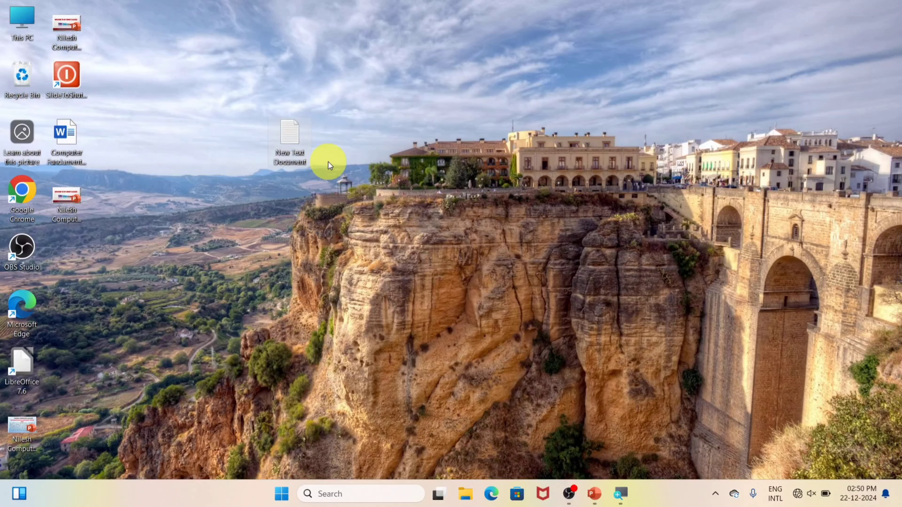
key(Delete)
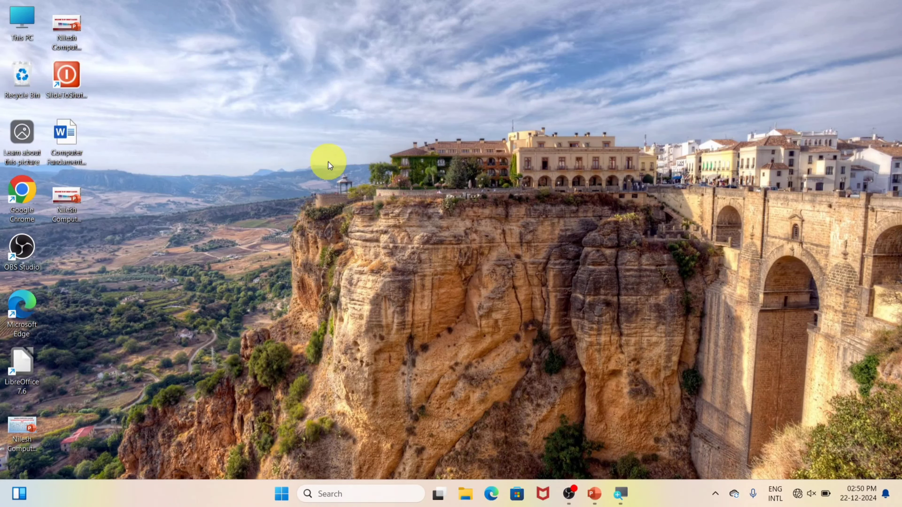
Step: Launch notepad from the Run dialog and resize its window by a corner, the side edge and the lower edge
key(super+r)
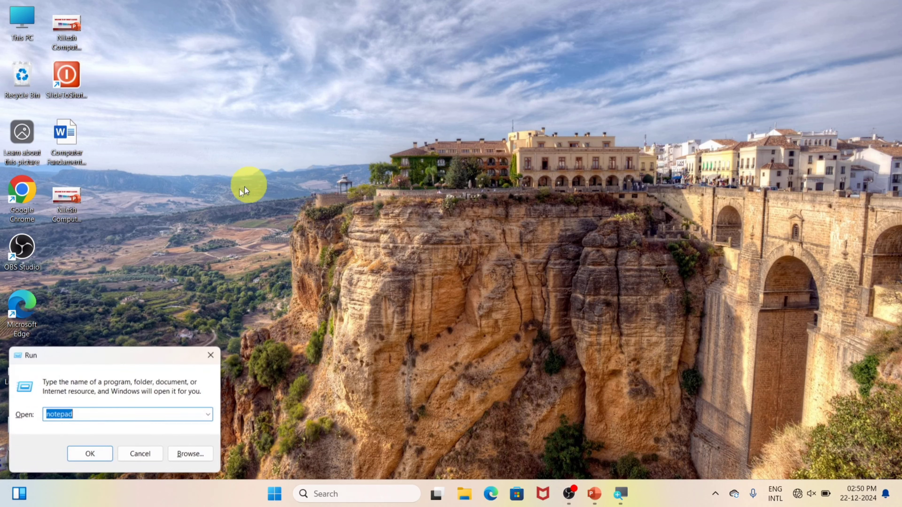
click(93, 458)
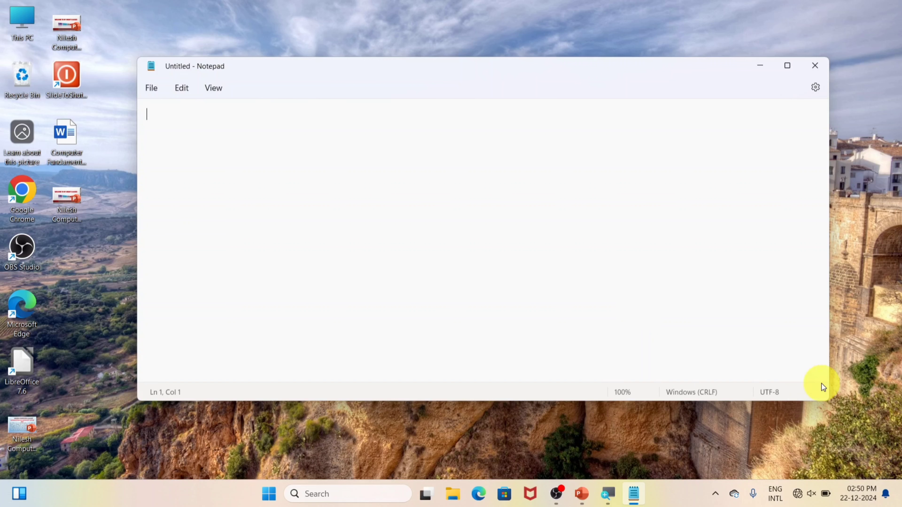
drag(827, 404, 654, 381)
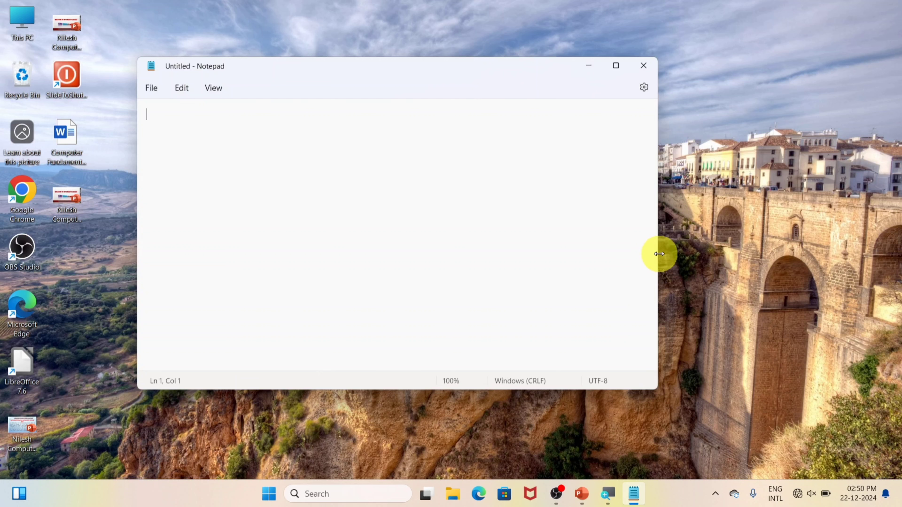
drag(659, 253, 762, 265)
drag(506, 389, 490, 371)
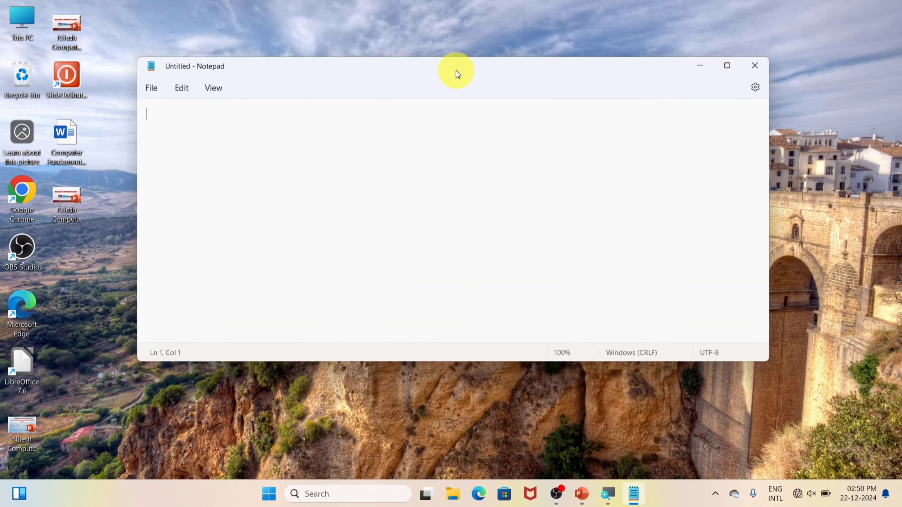
Step: Move the Notepad window slightly lower on the desktop and close it
drag(464, 67, 458, 114)
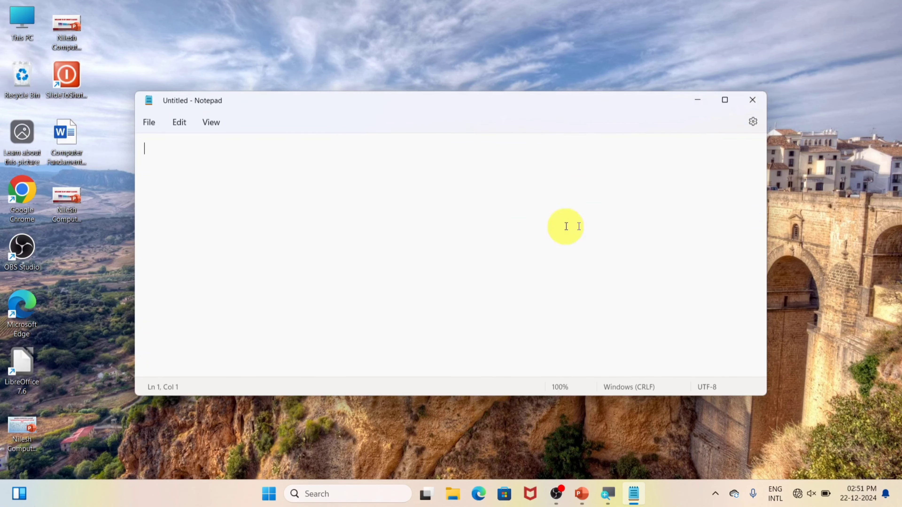
click(753, 101)
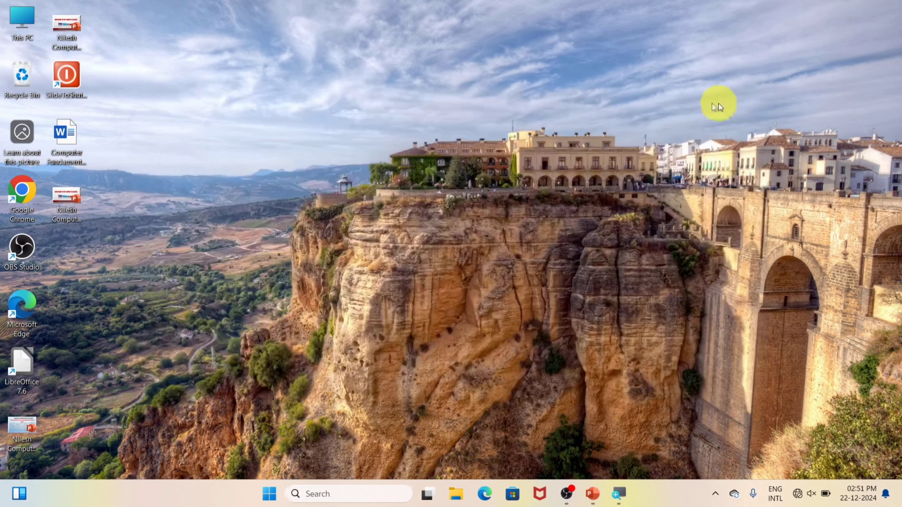
Step: Launch notepad from the Run dialog again, and maximize and restore its window twice
key(super+r)
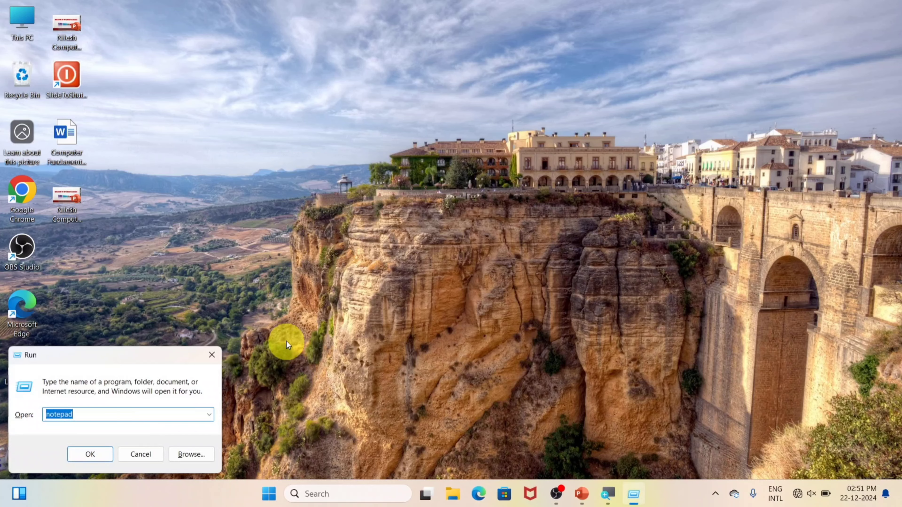
key(Return)
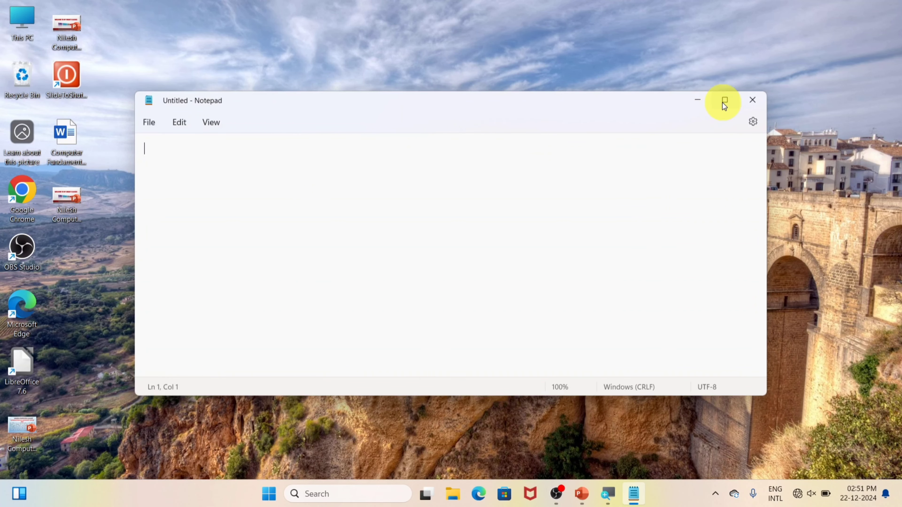
mouse_move(724, 103)
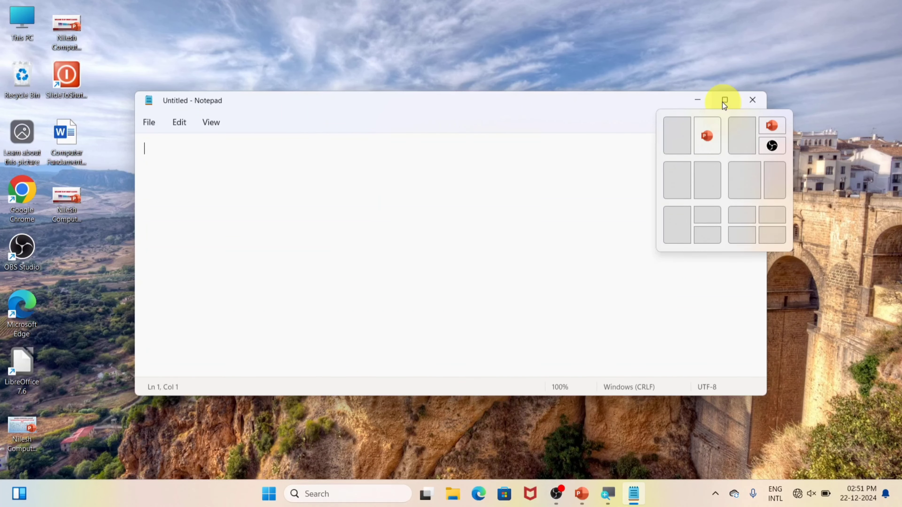
click(724, 101)
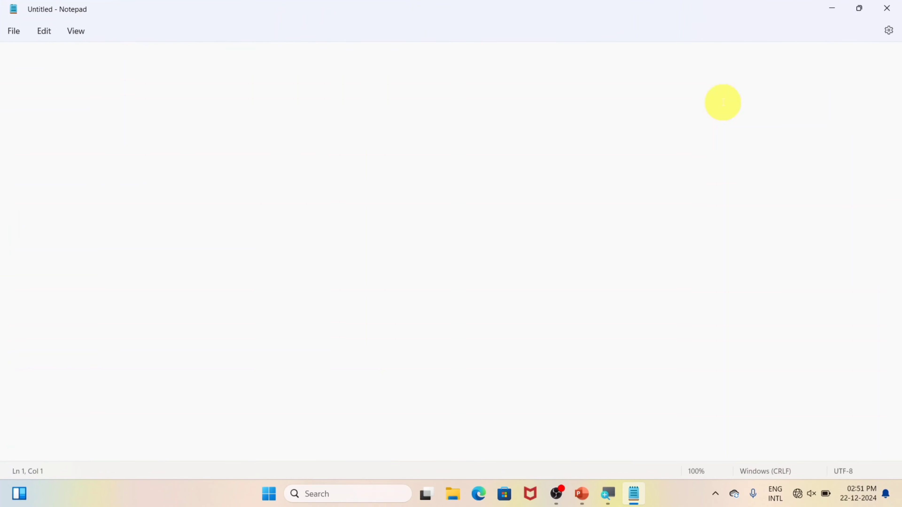
mouse_move(860, 11)
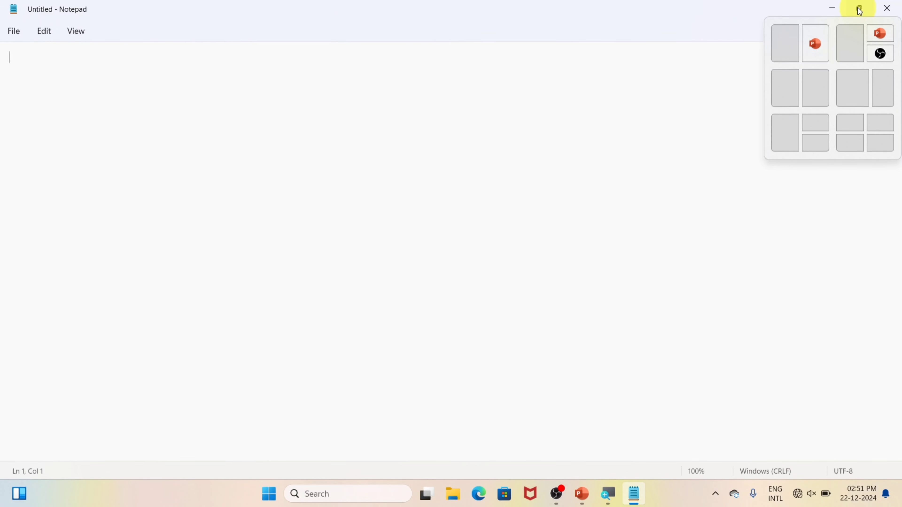
click(860, 10)
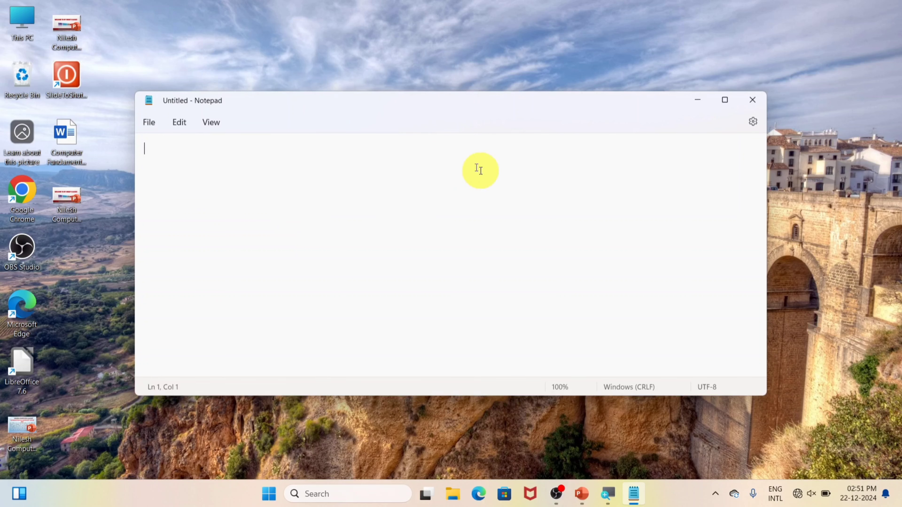
click(725, 103)
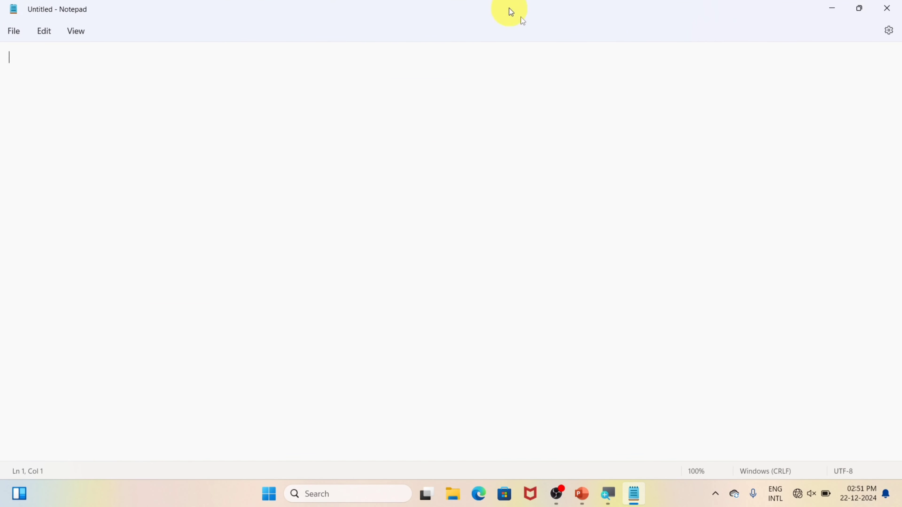
click(861, 10)
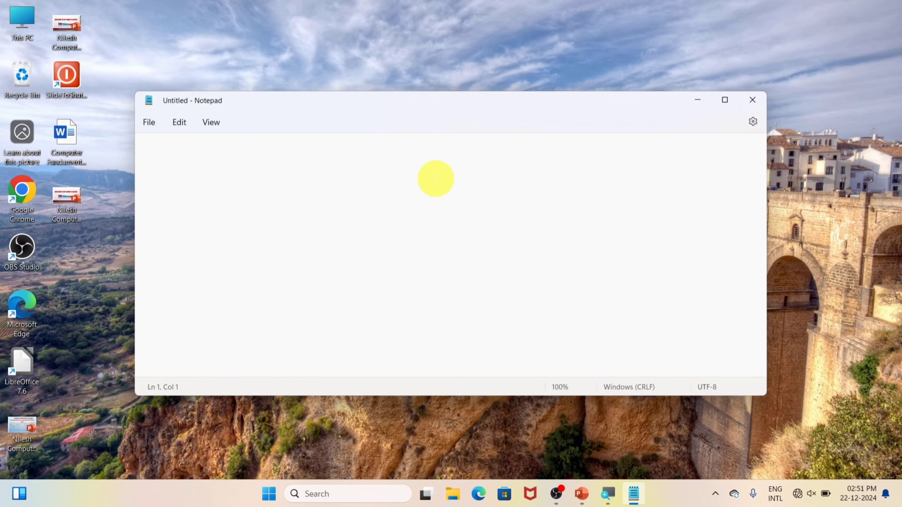
Step: Minimize and reopen the Notepad window, and close it
click(691, 102)
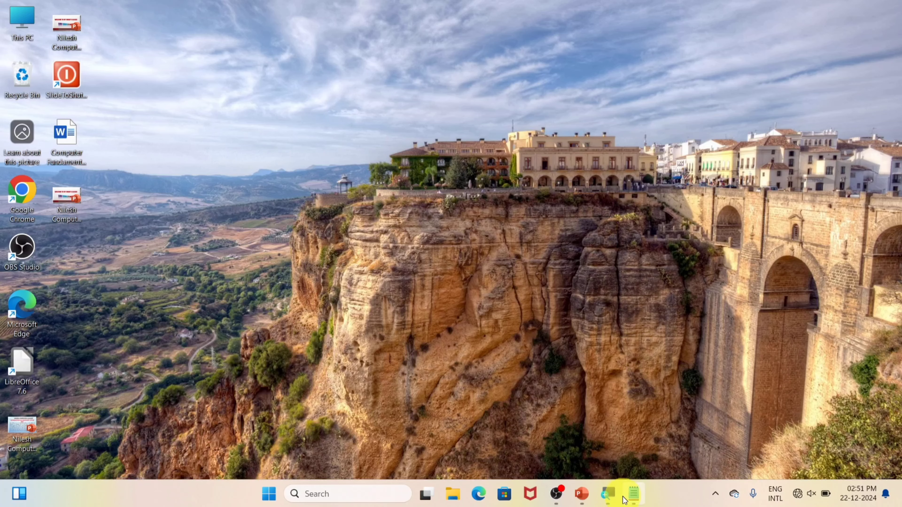
click(634, 495)
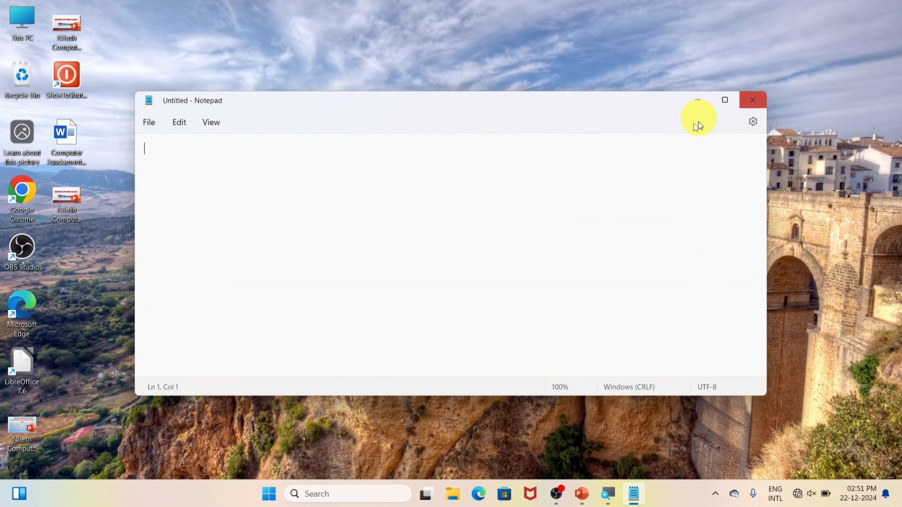
key(alt+F4)
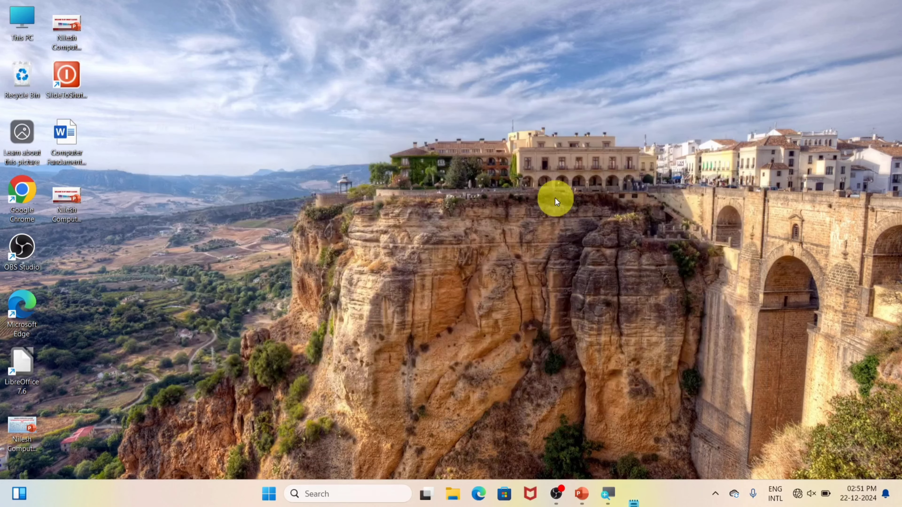
Step: Launch notepad from the Run dialog and snap its window to the left half of the screen
key(super+r)
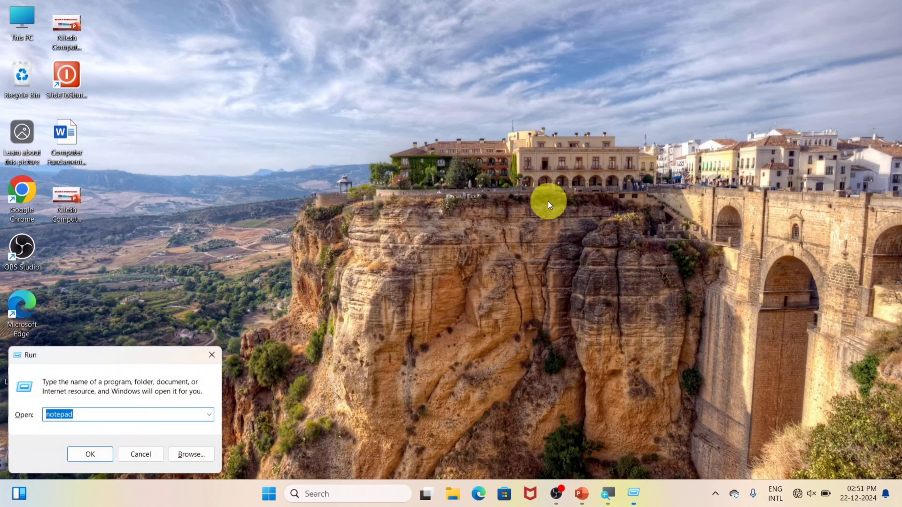
key(Return)
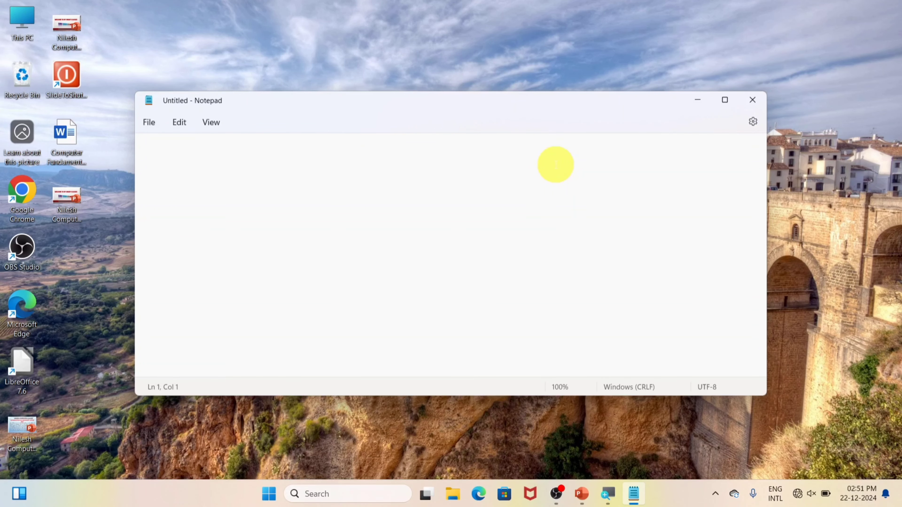
key(super+Left)
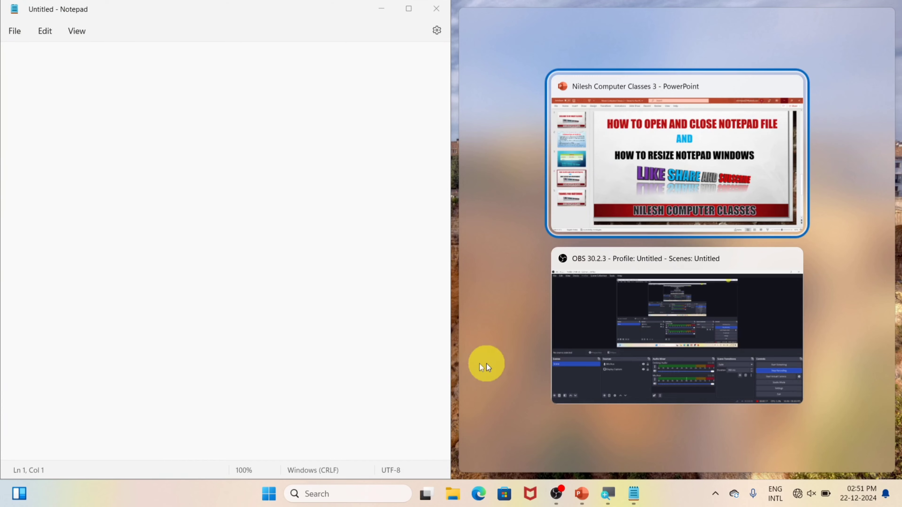
click(395, 338)
Step: Return the Notepad window to its floating size and snap it to the right half of the screen
key(super+Right)
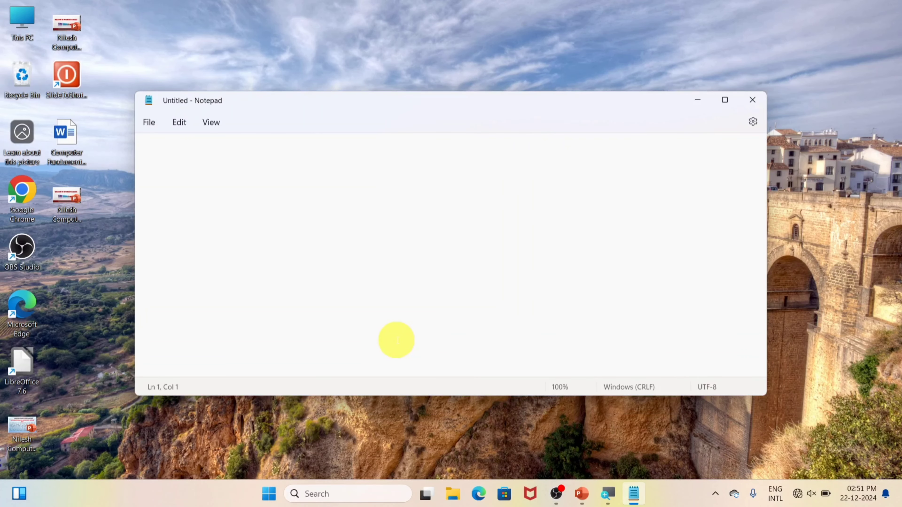
key(super+Right)
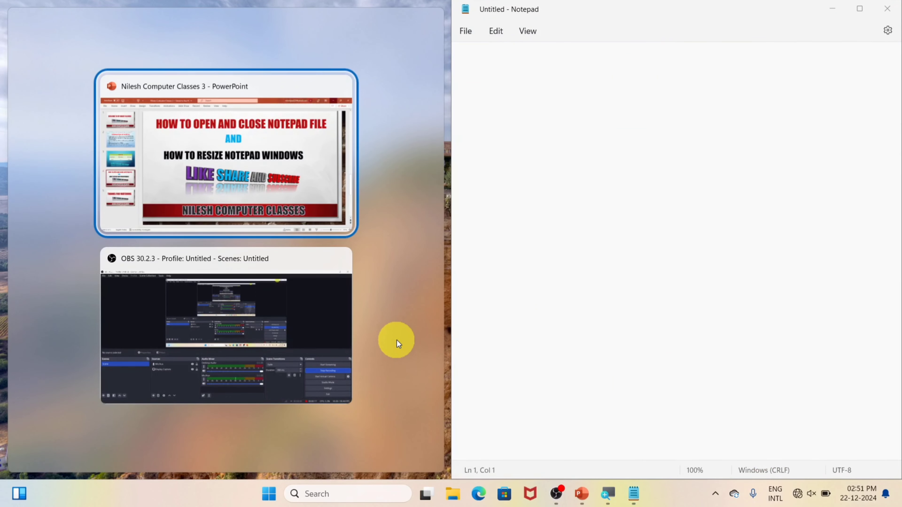
click(604, 212)
Step: Snap the Notepad window to the upper-right quarter of the screen and maximize it
key(super+Up)
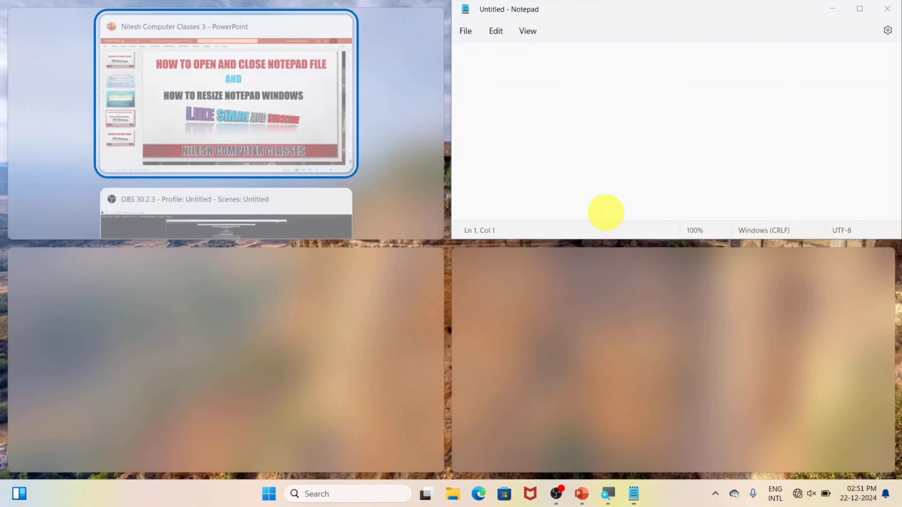
click(605, 213)
key(super+Up)
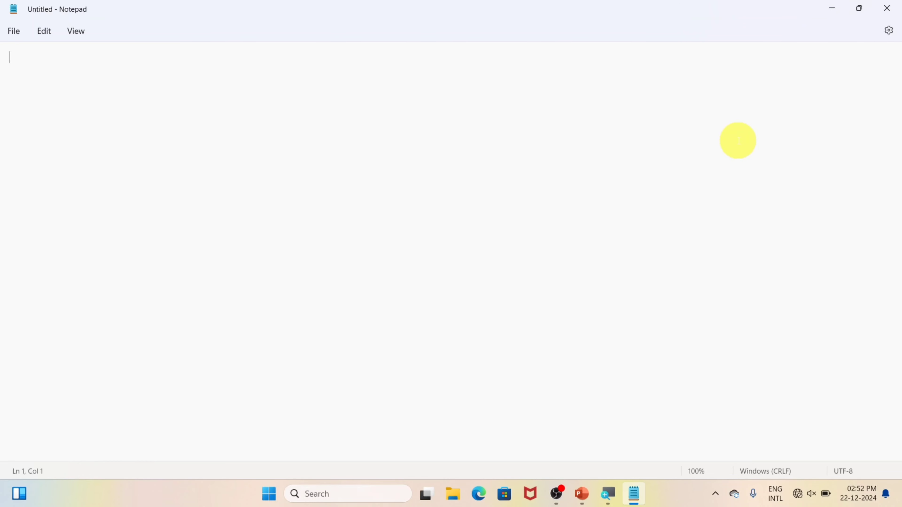
Step: Show the desktop and bring the maximized Notepad window back, and restore it to its floating size
key(super+d)
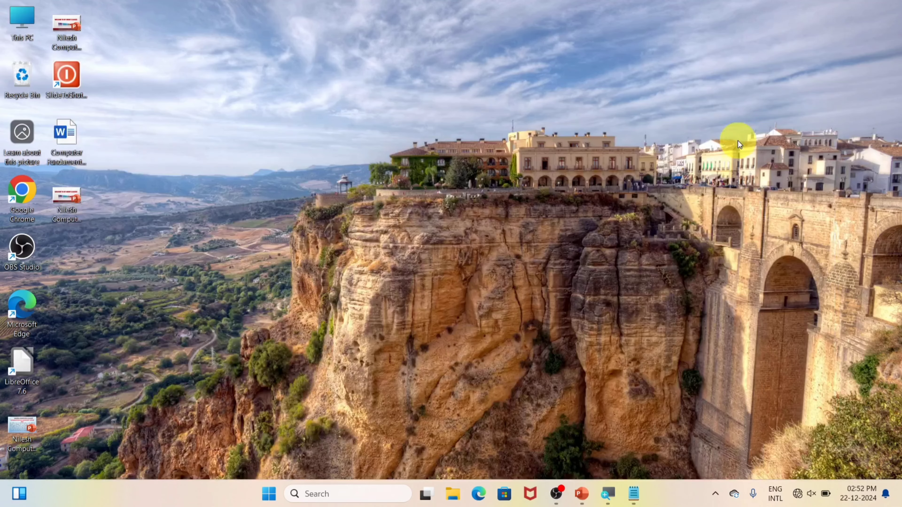
key(super+d)
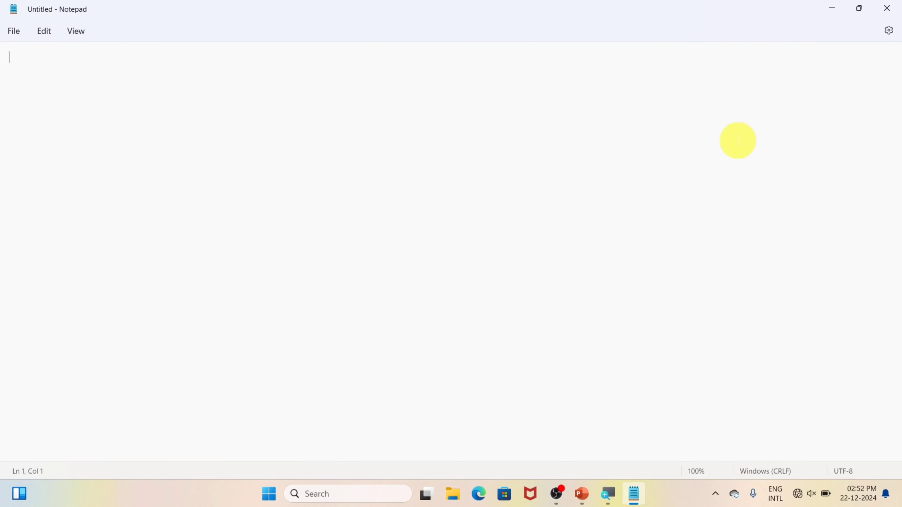
click(854, 11)
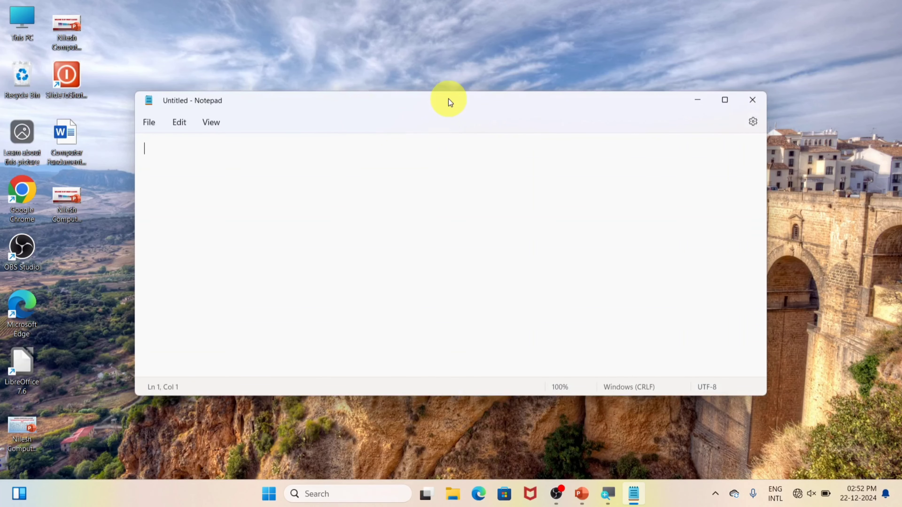
Step: Move the Notepad window higher on the desktop and enlarge it in both width and height from its lower-right corner
drag(448, 103, 425, 36)
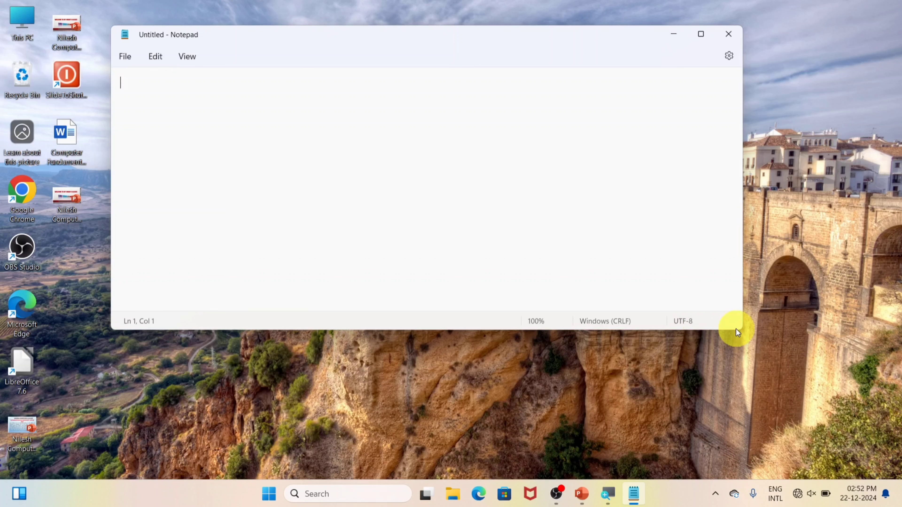
drag(743, 332, 808, 440)
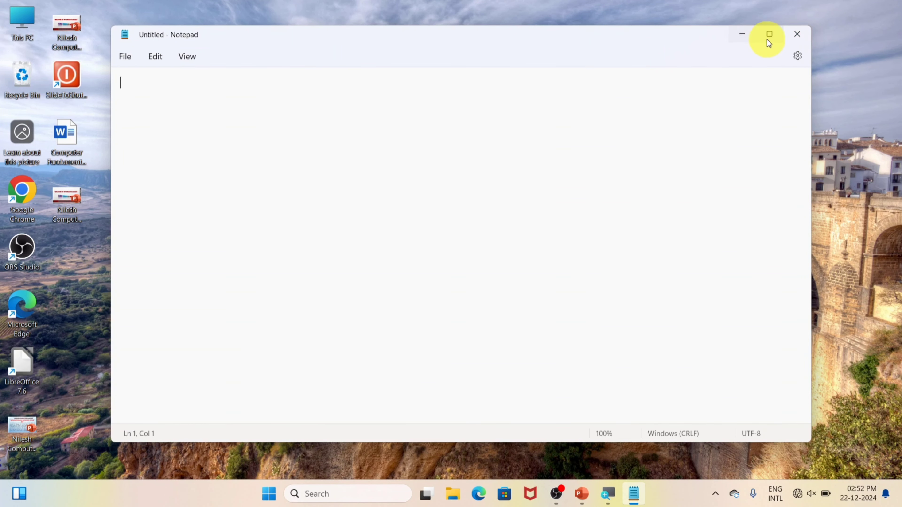
click(125, 57)
click(155, 56)
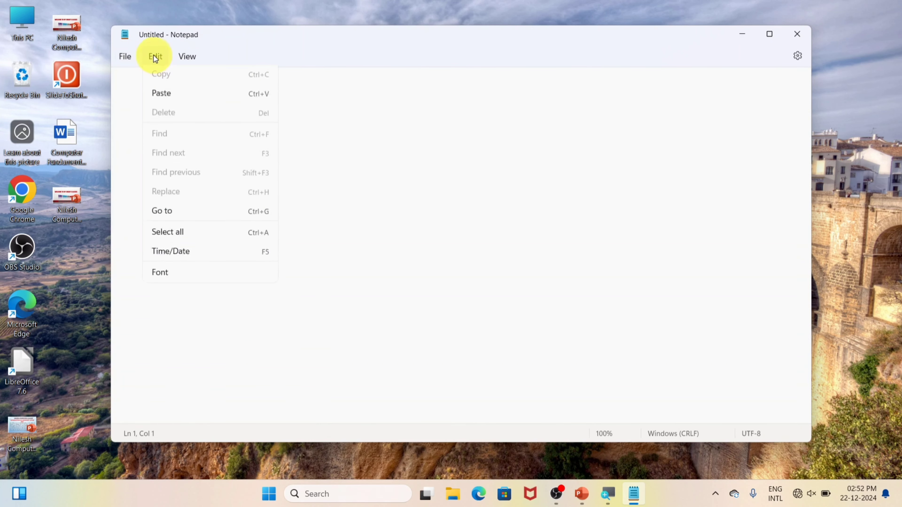
click(187, 56)
click(188, 56)
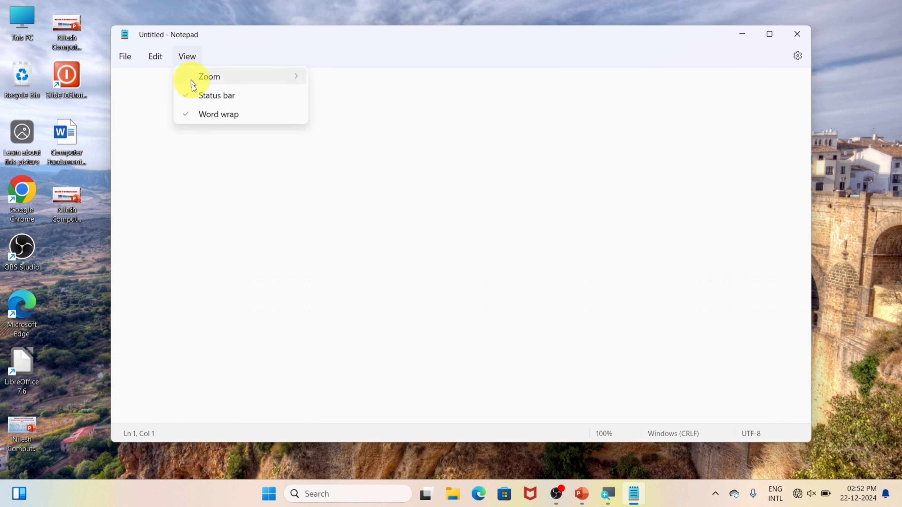
click(126, 56)
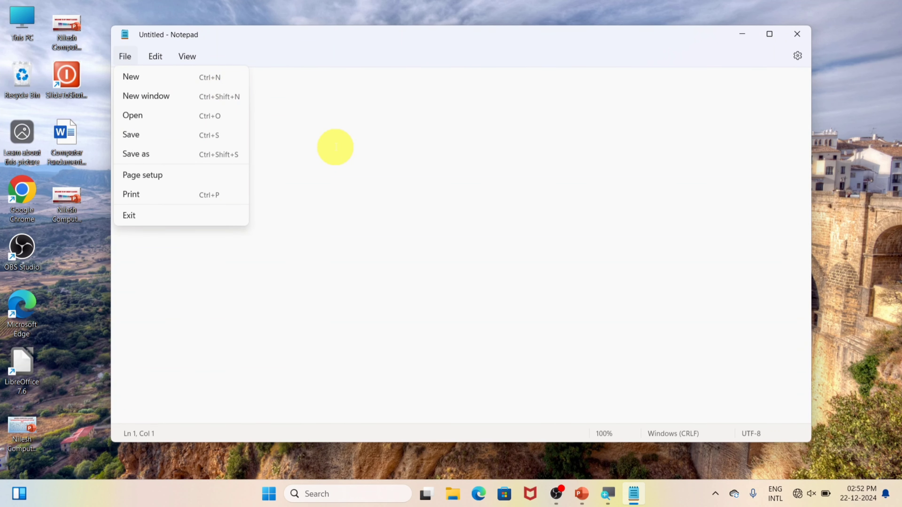
click(336, 147)
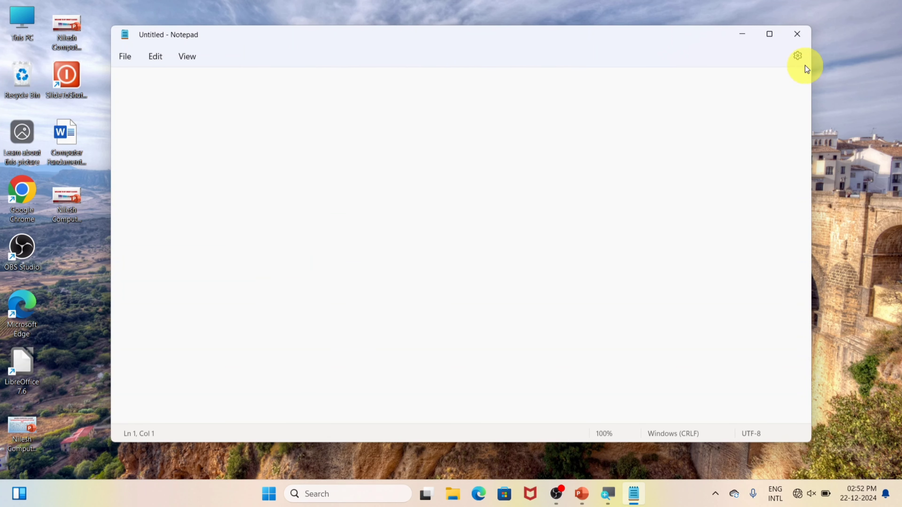
Step: Set Notepad's app theme to Light and then Dark in its settings, and return to the document
click(798, 57)
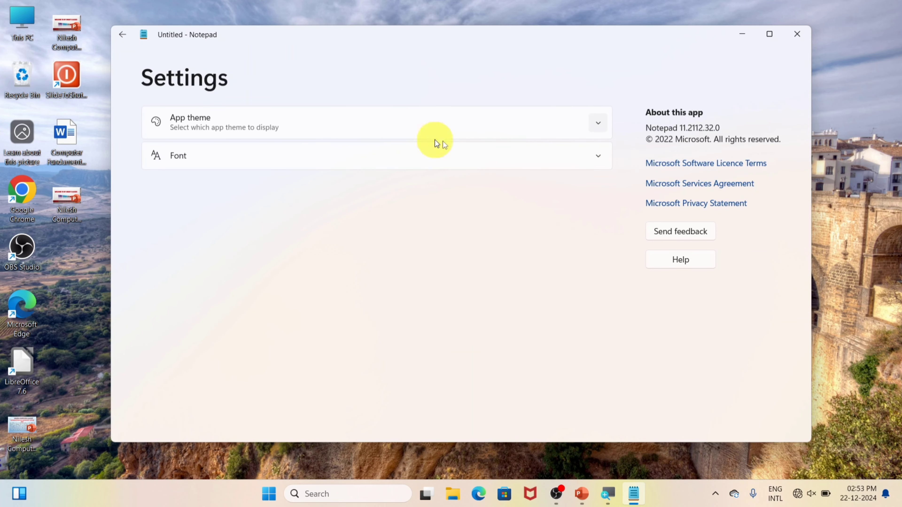
click(597, 157)
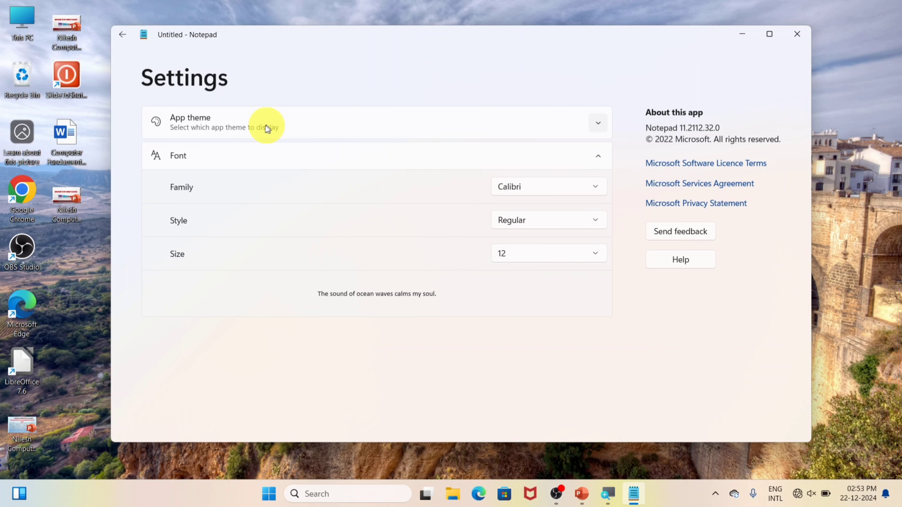
click(602, 124)
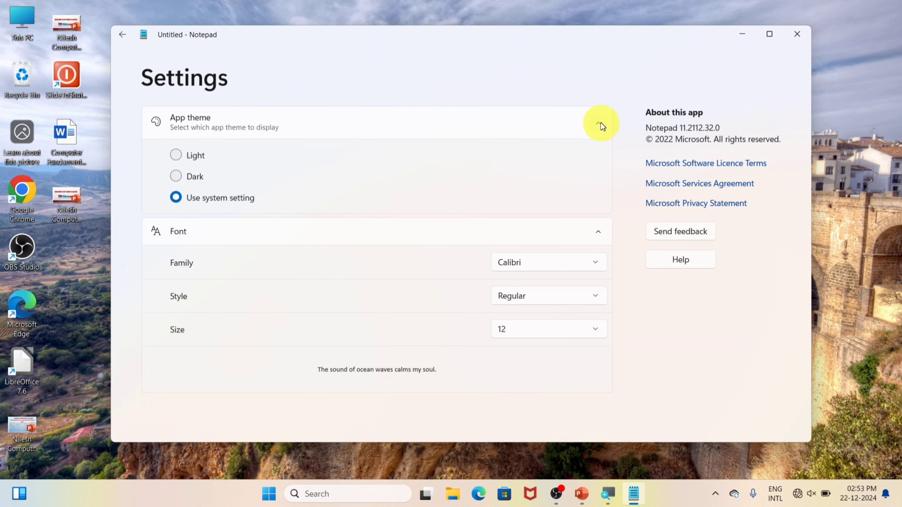
click(187, 155)
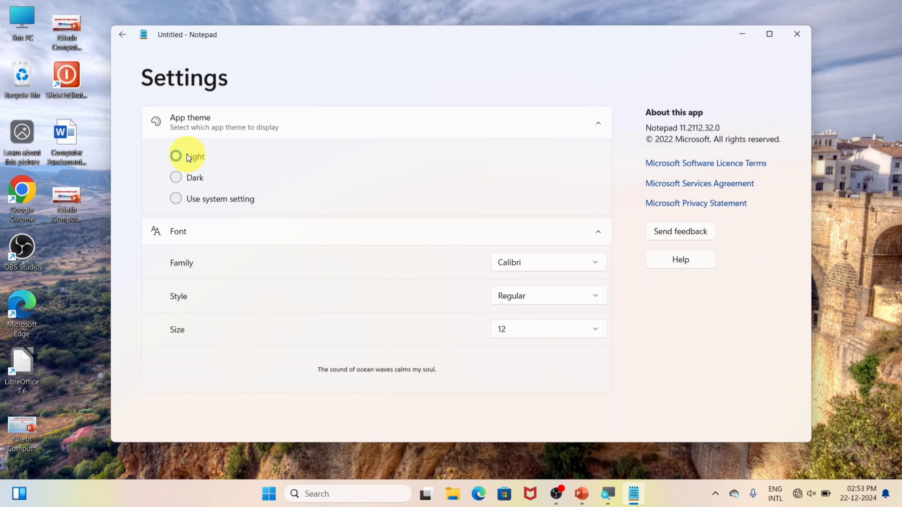
click(183, 177)
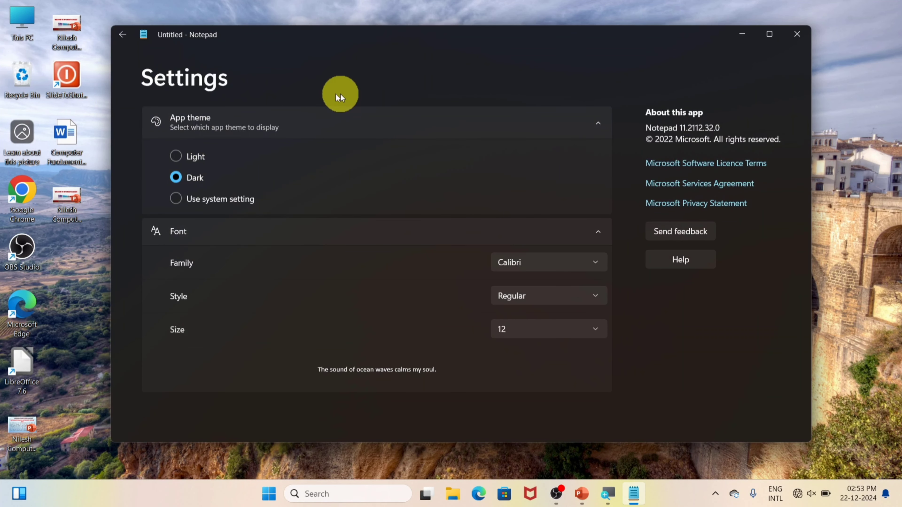
click(123, 34)
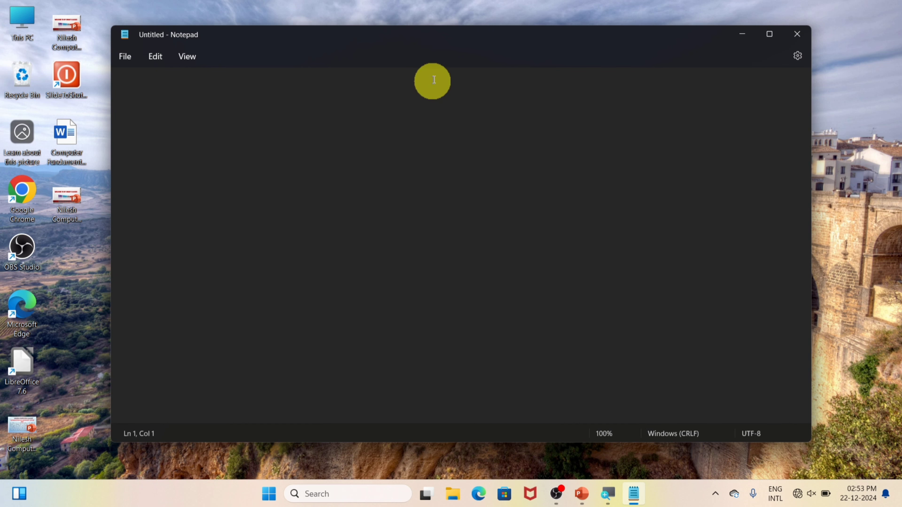
Step: Set Notepad's app theme to Use system setting and return to the document
click(797, 55)
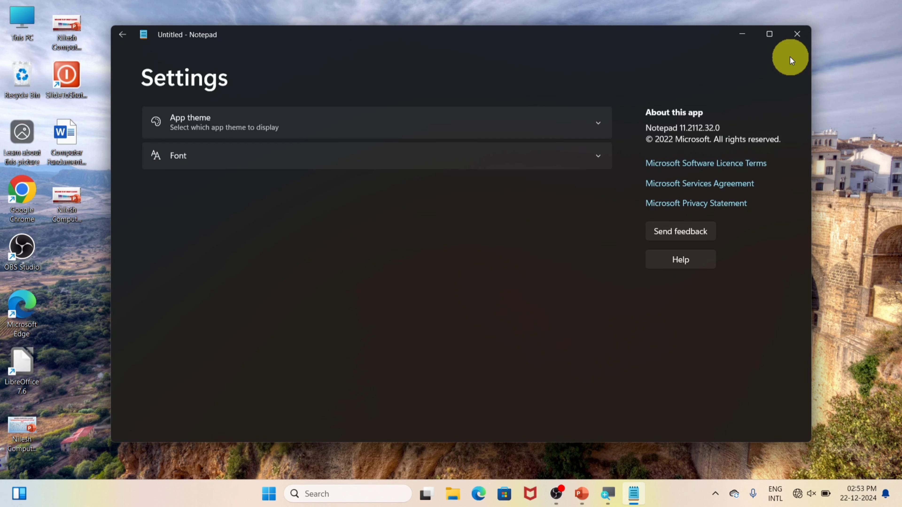
click(596, 123)
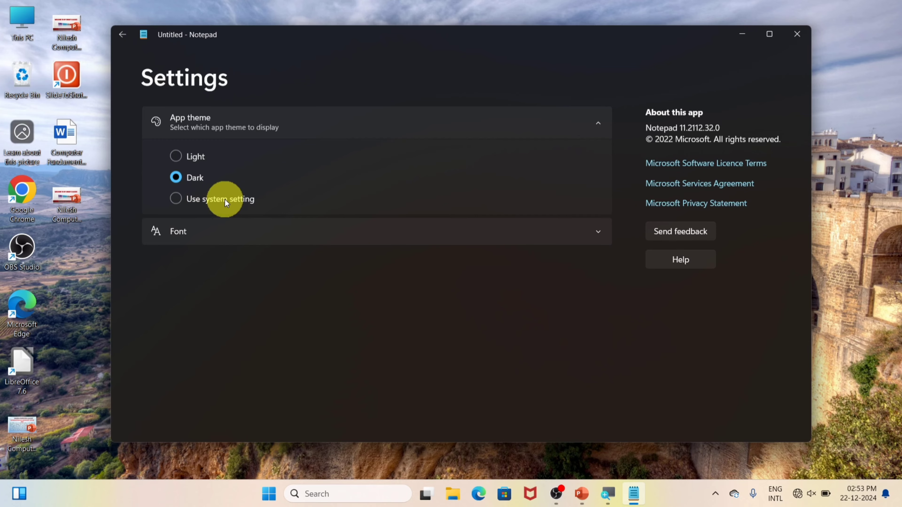
click(225, 199)
click(131, 34)
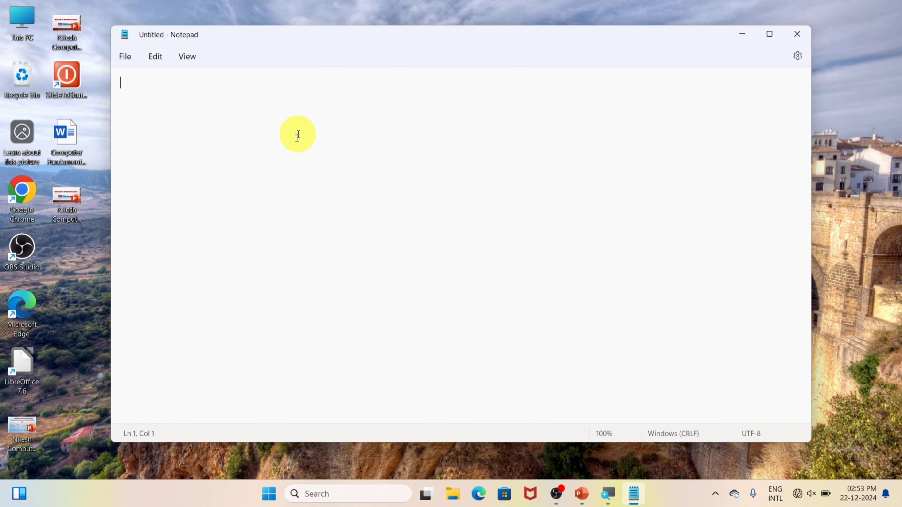
Step: Hide Notepad's status bar and show it again
click(188, 56)
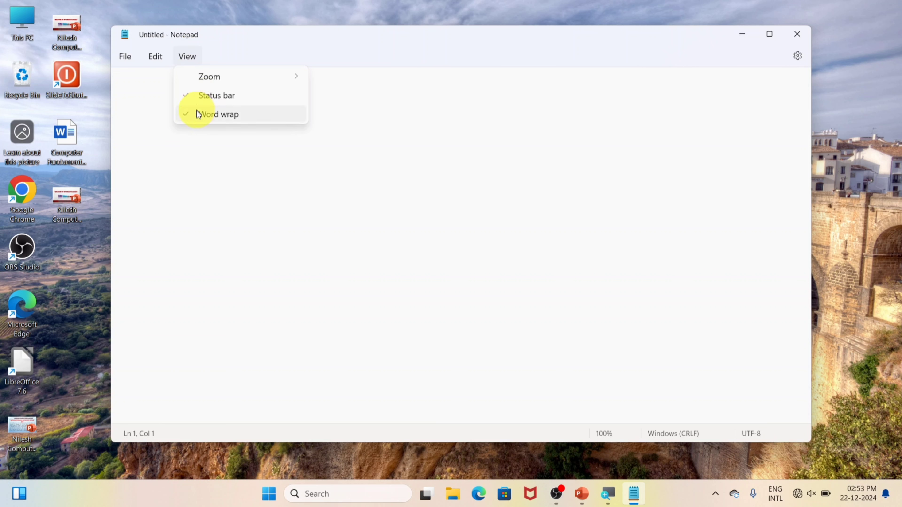
click(197, 100)
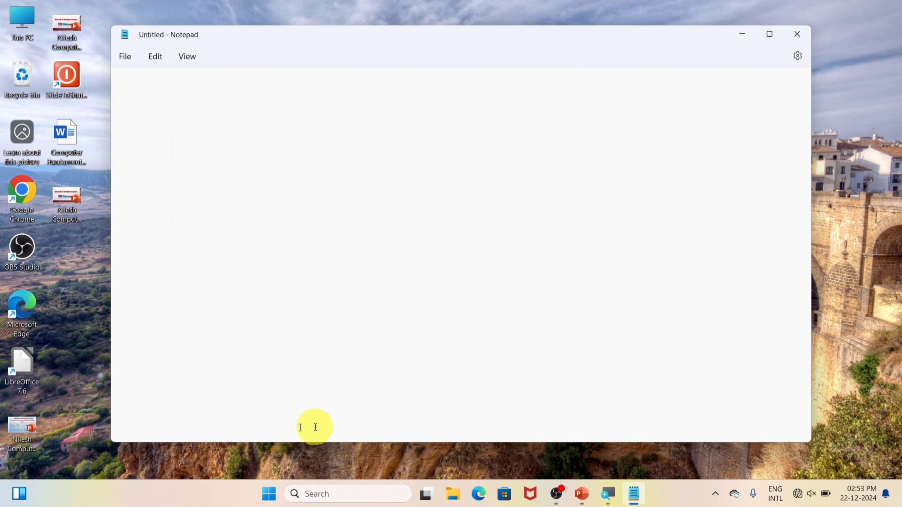
click(187, 57)
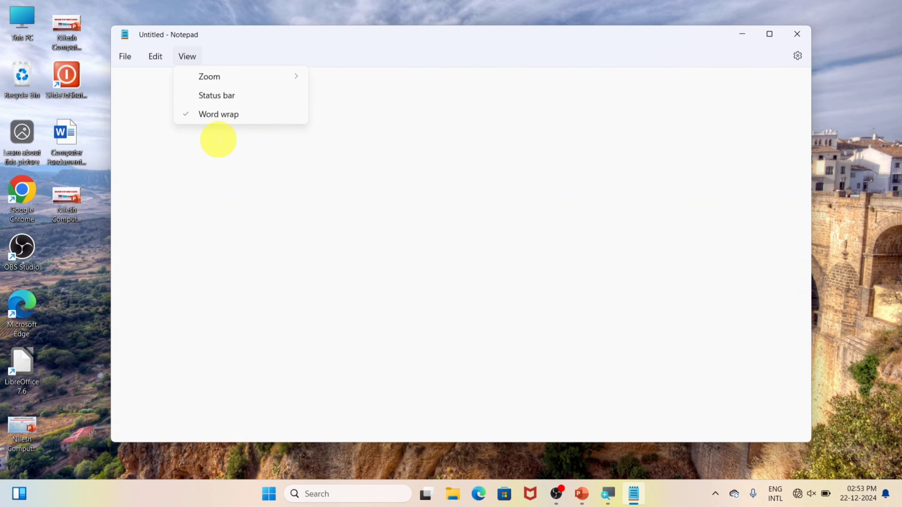
click(216, 96)
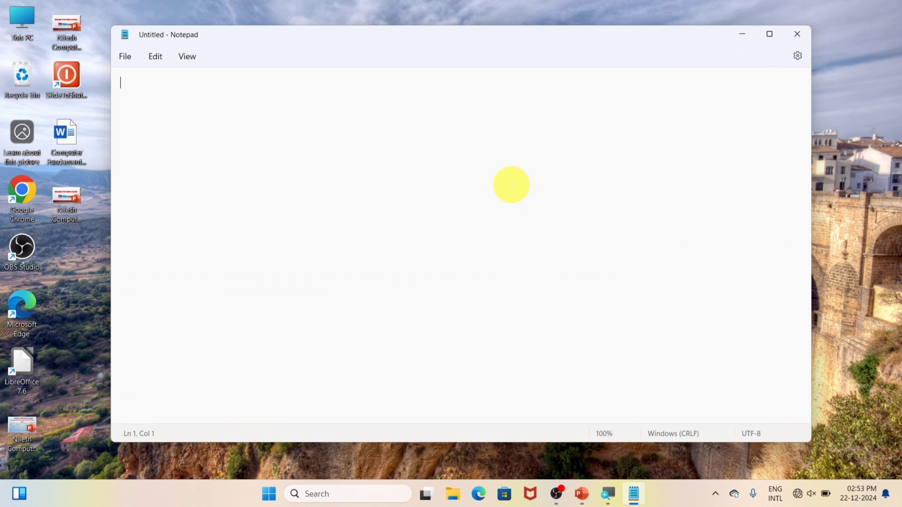
click(122, 59)
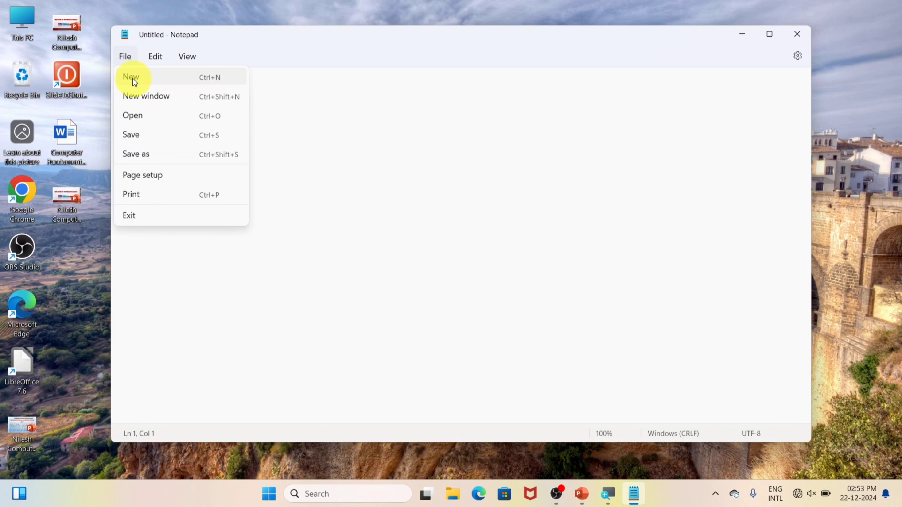
click(404, 126)
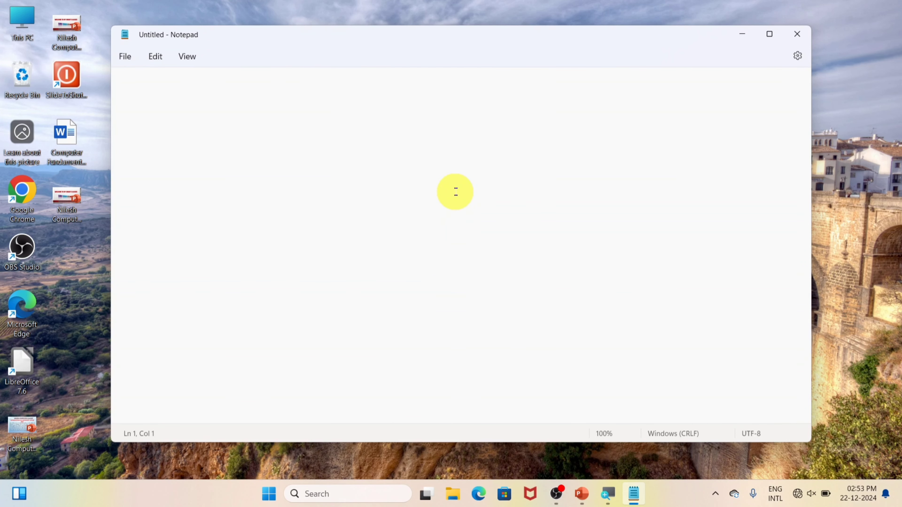
Step: Launch Microsoft Word through the Run dialog and create a blank document
key(super+r)
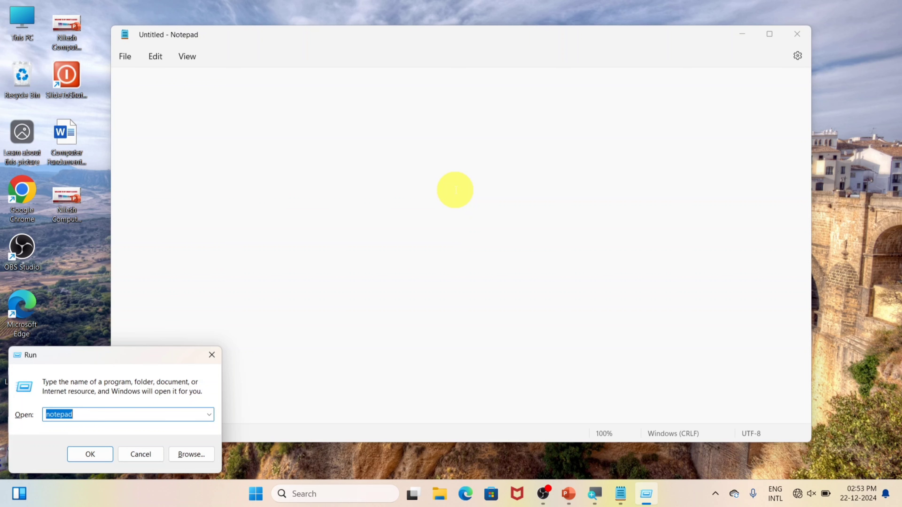
text(win)
key(Down)
key(Return)
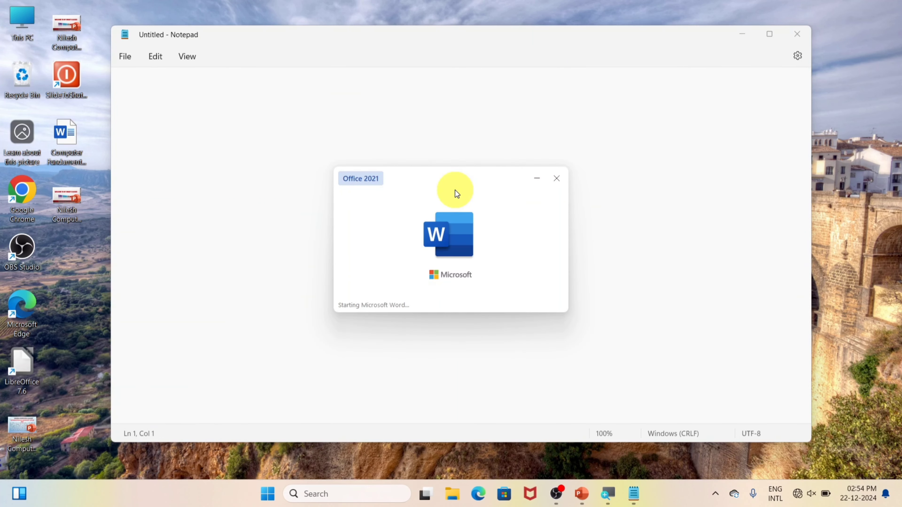
click(173, 126)
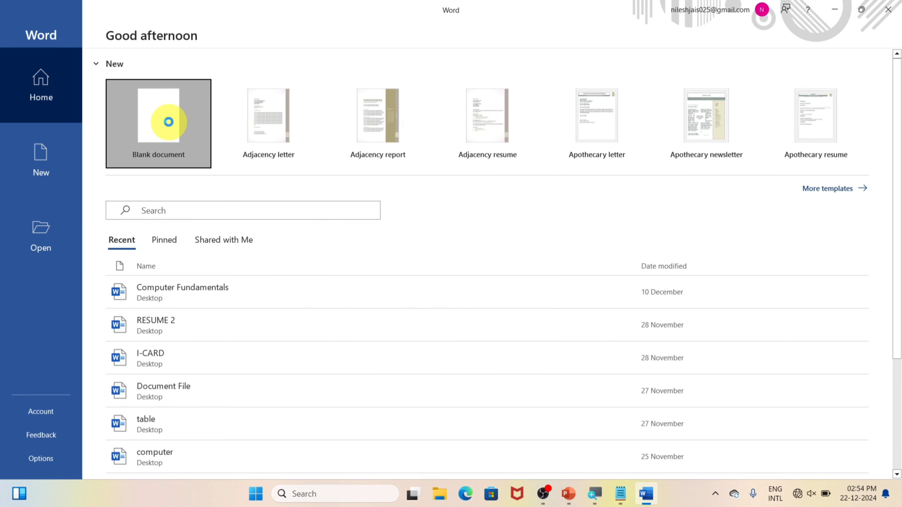
Step: Generate sample paragraphs in the blank Word document with the =rand() function
text(=)
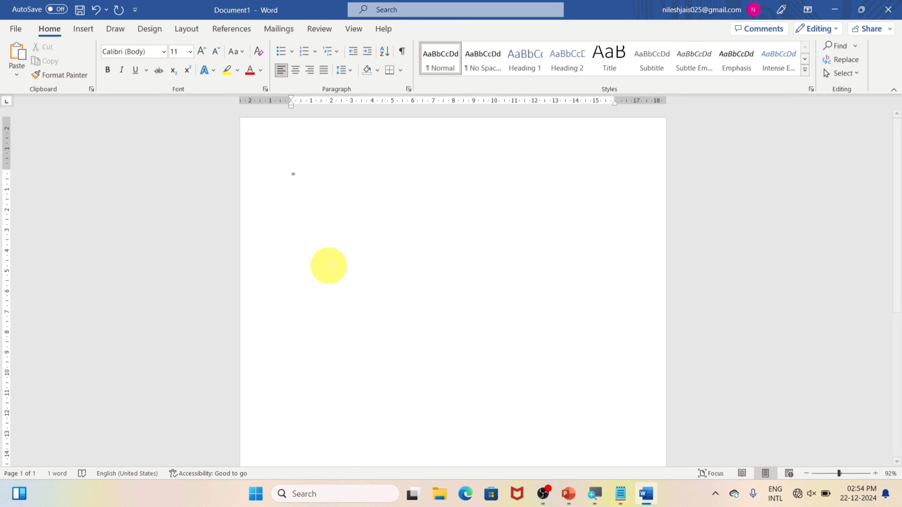
key(super)
key(super)
scroll(331, 252, up, 4)
scroll(330, 252, up, 1)
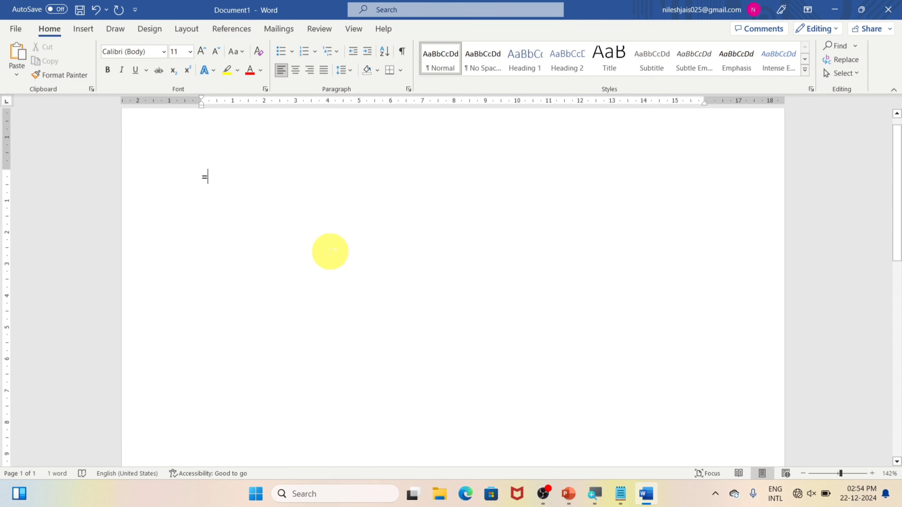
text(rand())
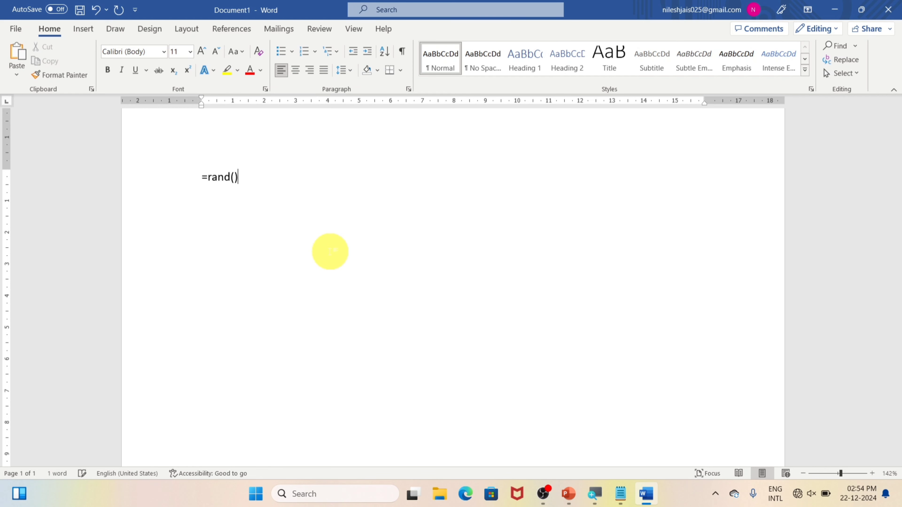
key(Return)
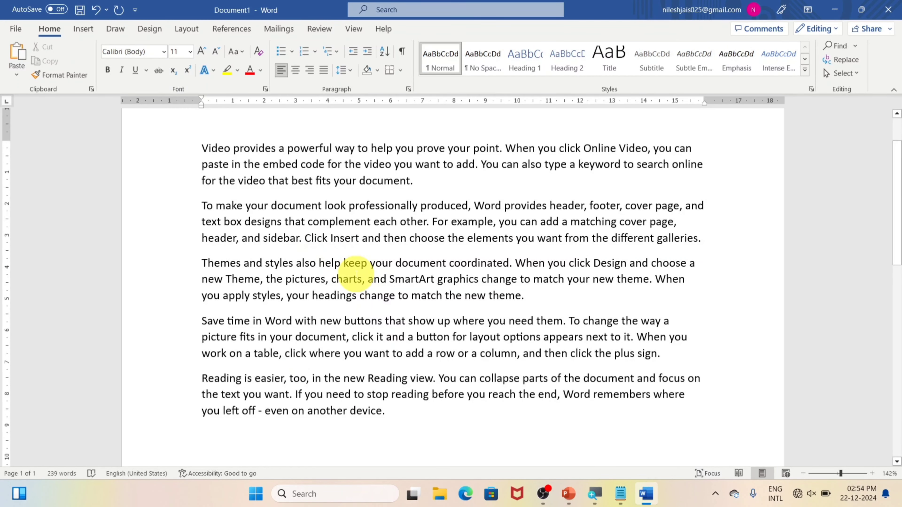
Step: Copy all the sample text, minimize Word and paste the text into the empty Notepad document
key(ctrl+a)
key(ctrl+c)
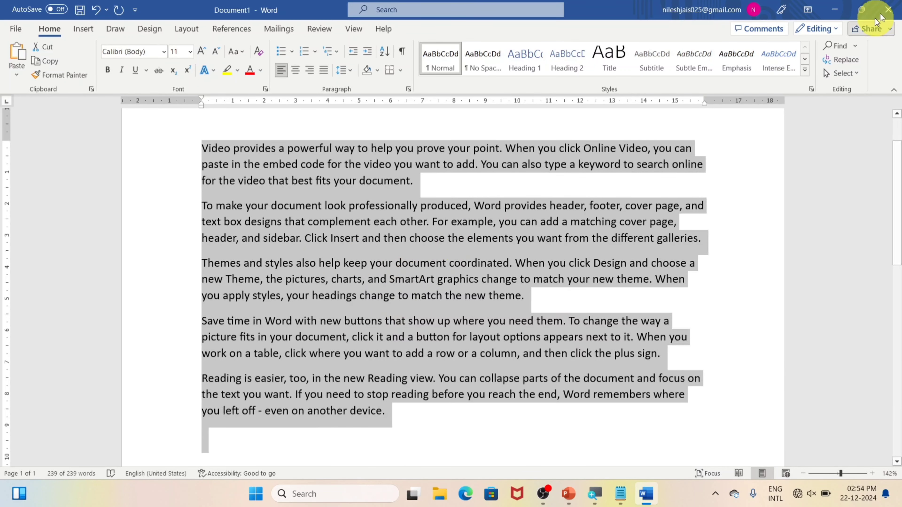
click(835, 10)
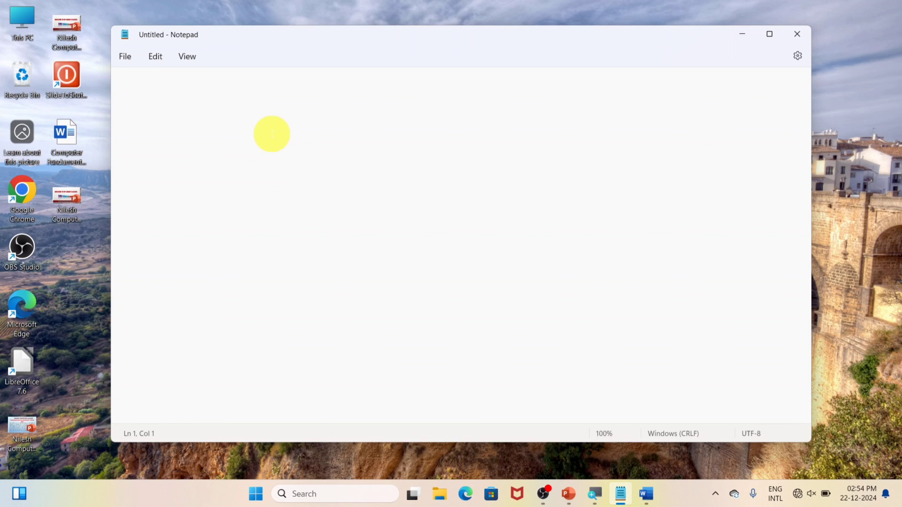
key(ctrl+v)
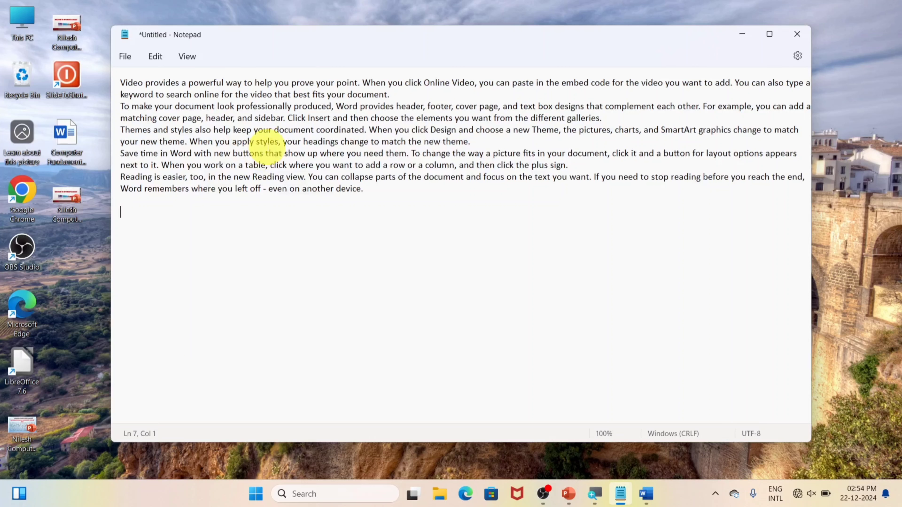
Step: Start a new Notepad document and discard the unsaved pasted text
click(125, 57)
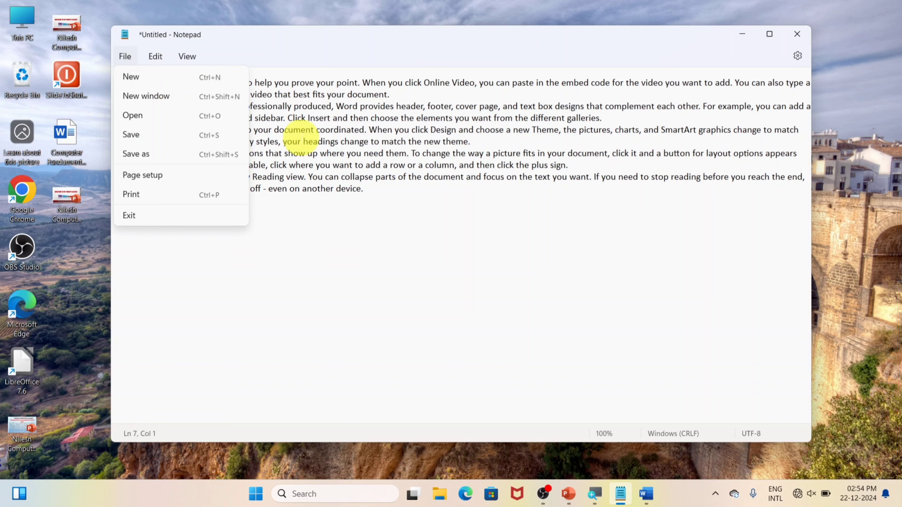
click(417, 218)
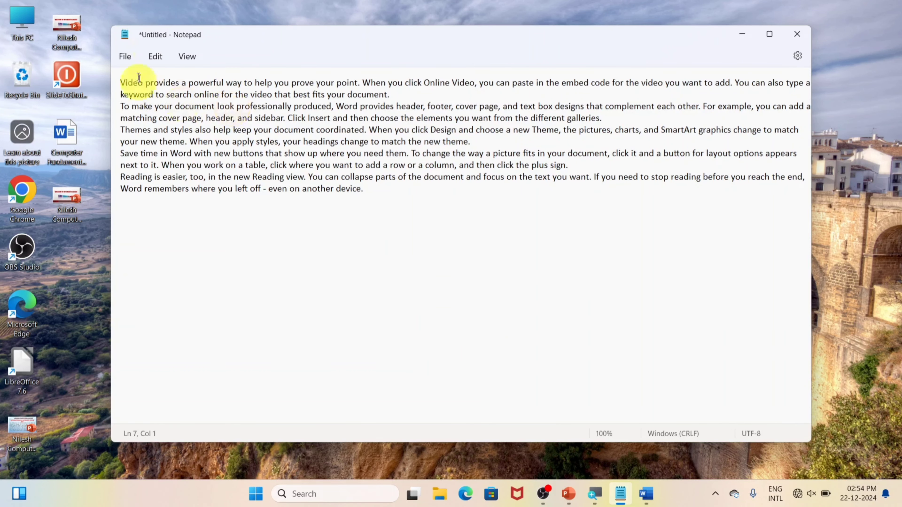
click(124, 56)
click(147, 79)
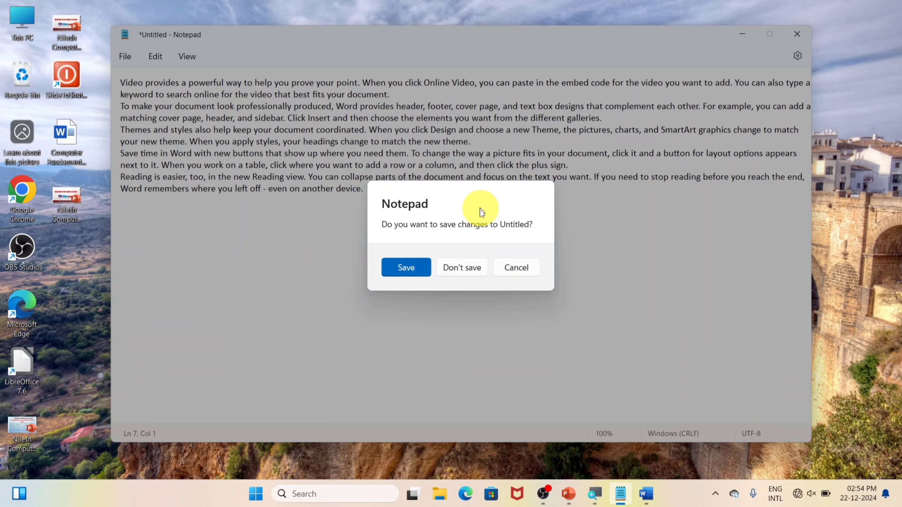
click(453, 272)
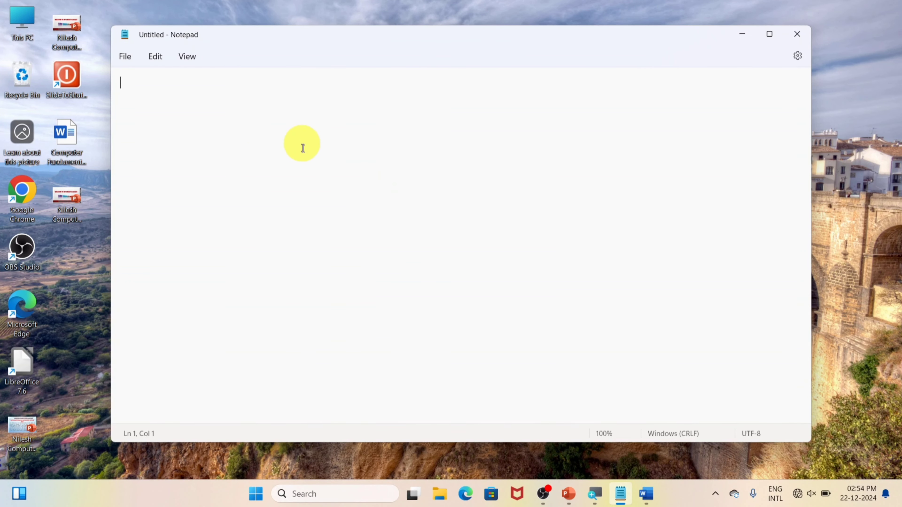
click(125, 57)
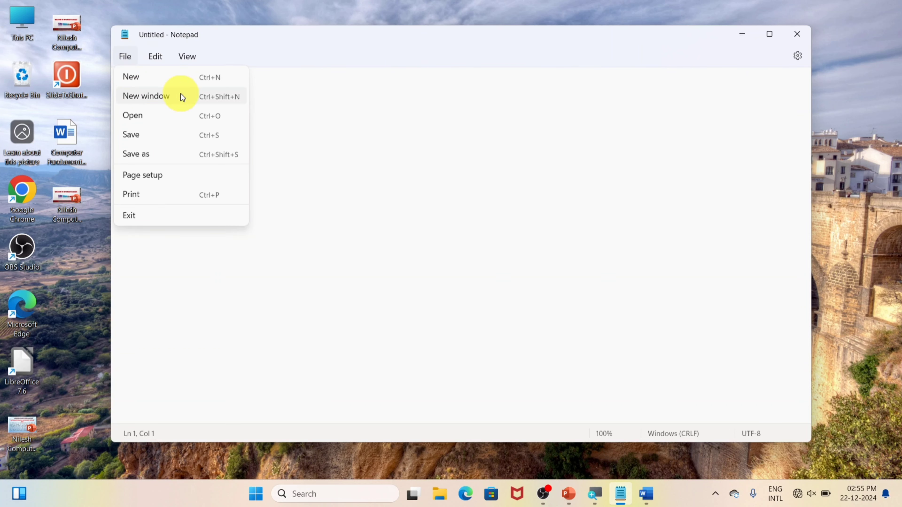
click(322, 102)
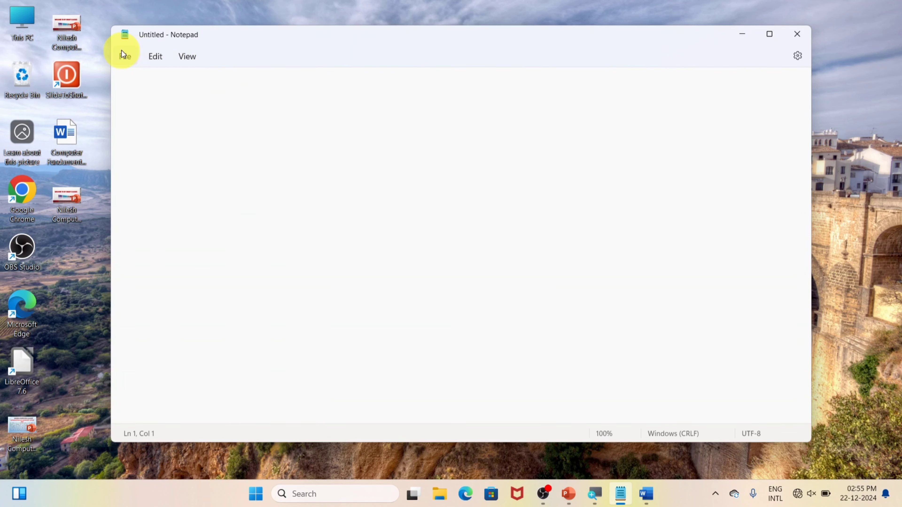
click(124, 57)
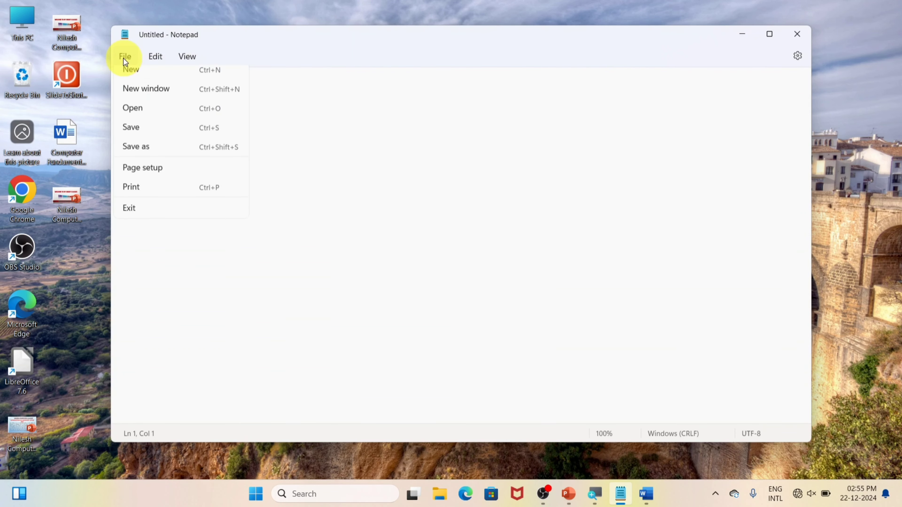
click(400, 42)
double_click(398, 42)
double_click(402, 15)
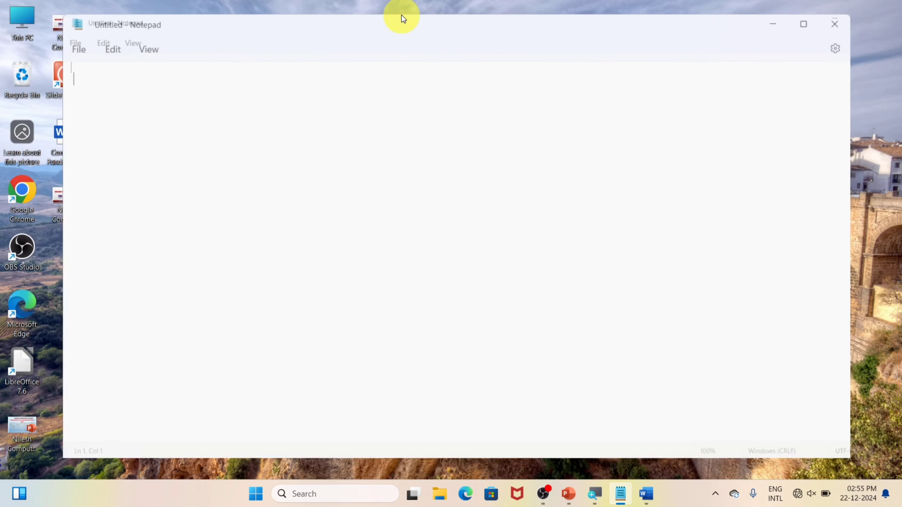
drag(396, 38, 404, 45)
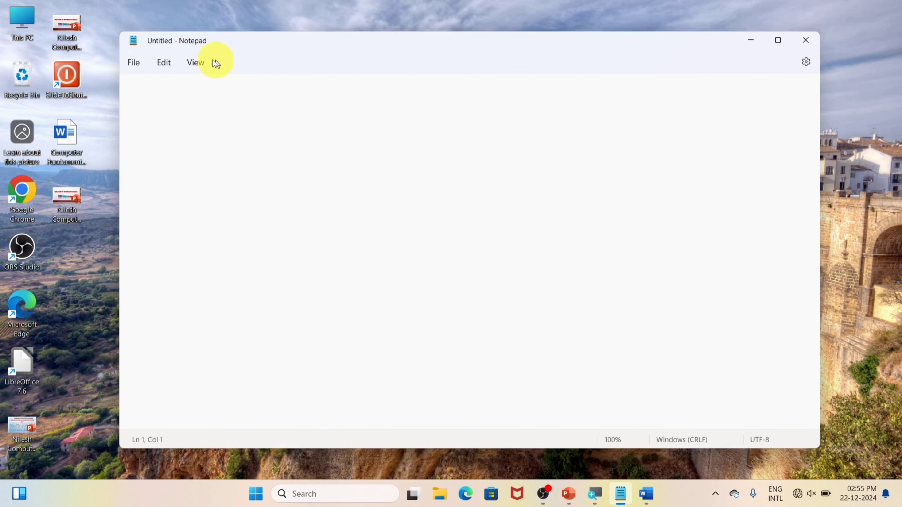
Step: Open a second Notepad window and move both untitled windows apart so each is visible, leaving the second one in front
click(138, 66)
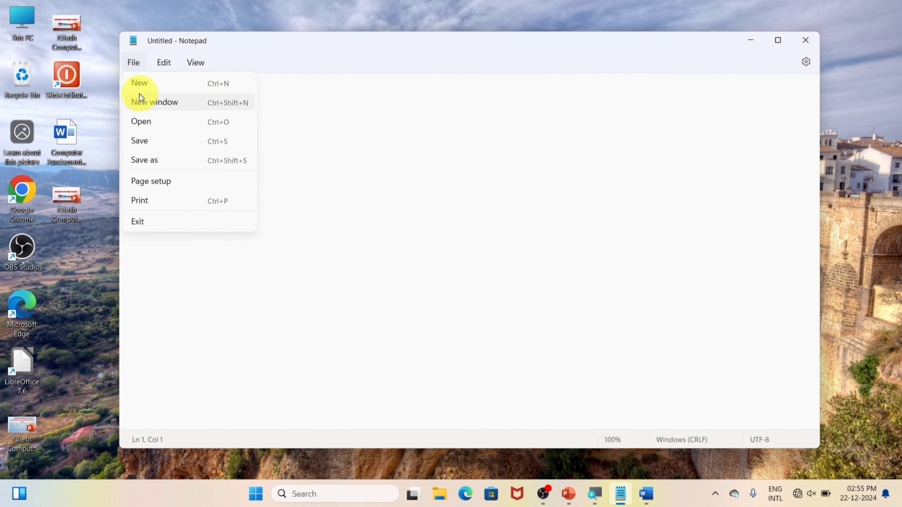
click(188, 105)
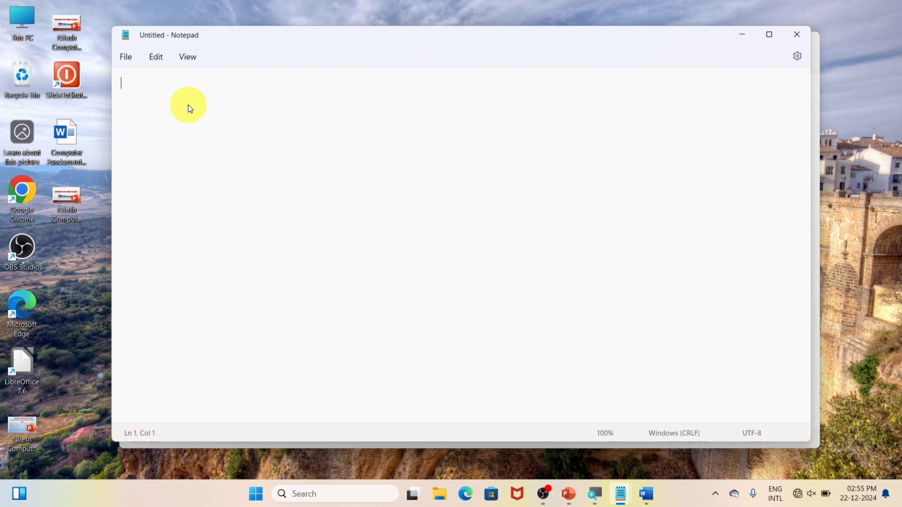
drag(362, 46, 372, 120)
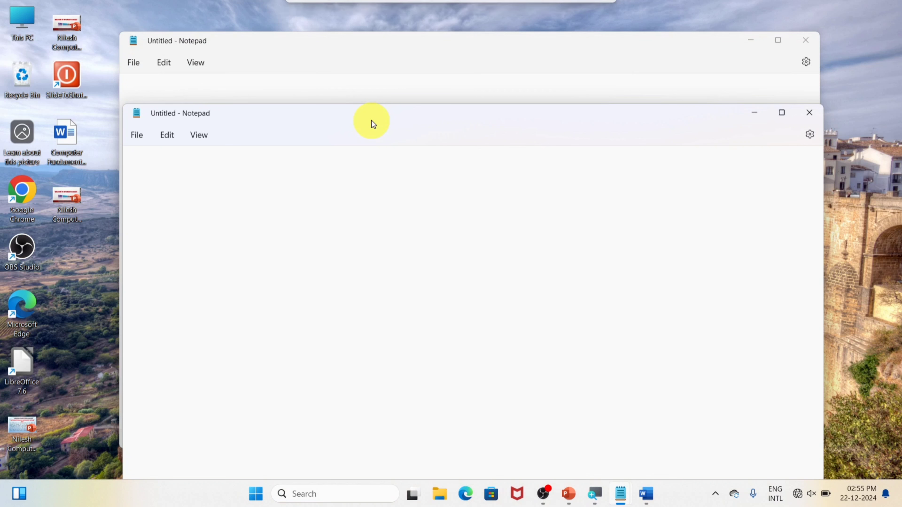
click(342, 53)
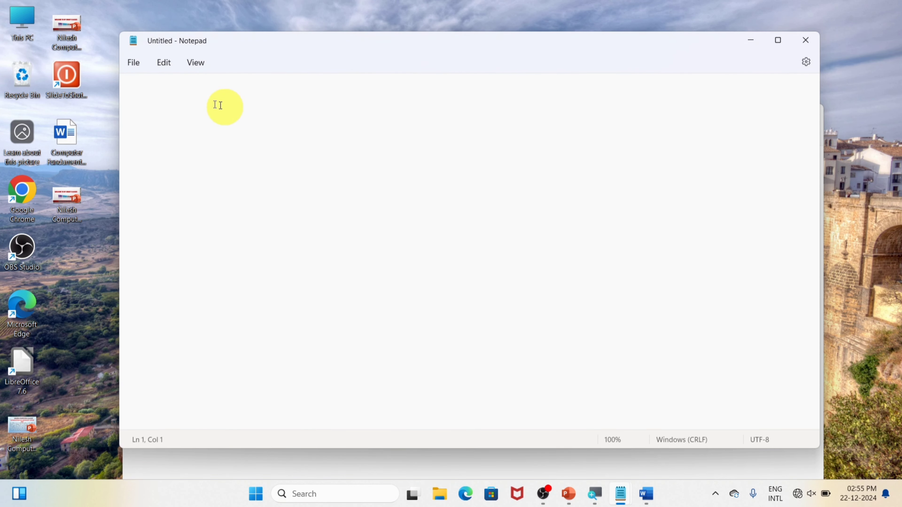
click(134, 63)
click(355, 47)
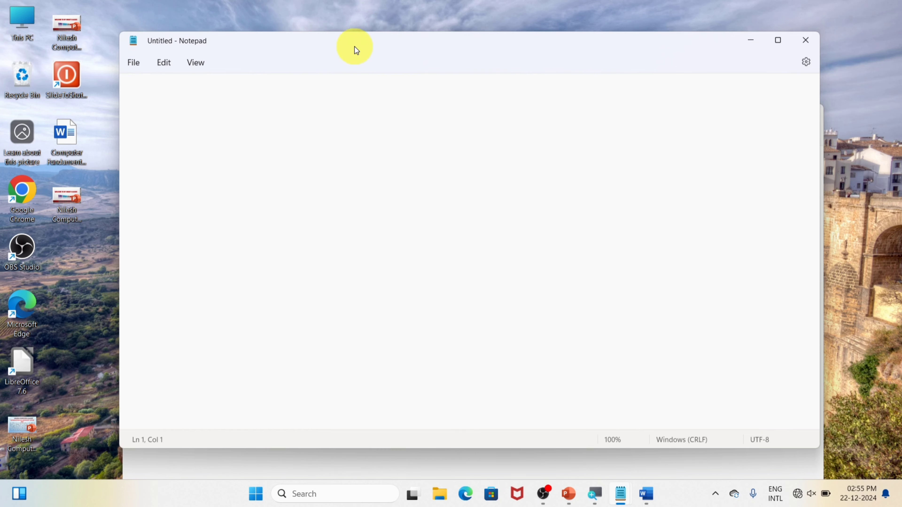
drag(356, 46, 296, 169)
click(336, 122)
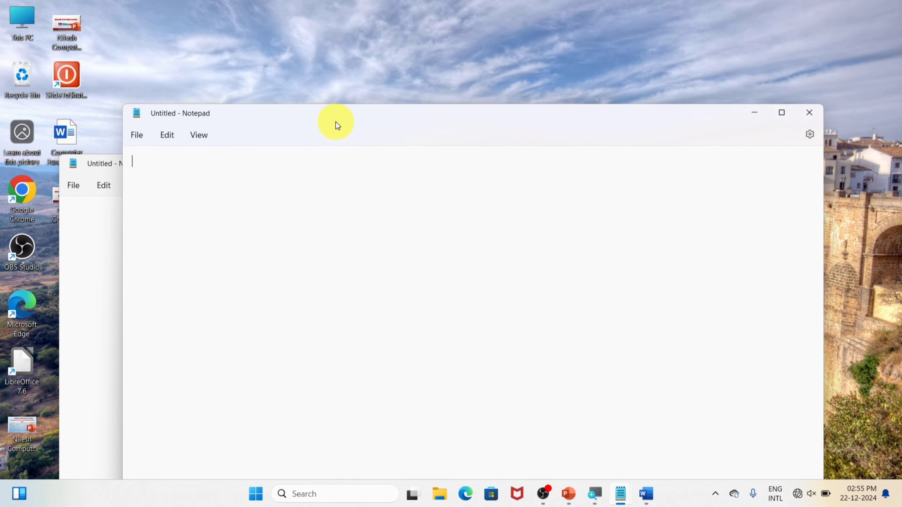
Step: Close the second Notepad window and move the remaining one back up to the middle of the desktop
click(809, 112)
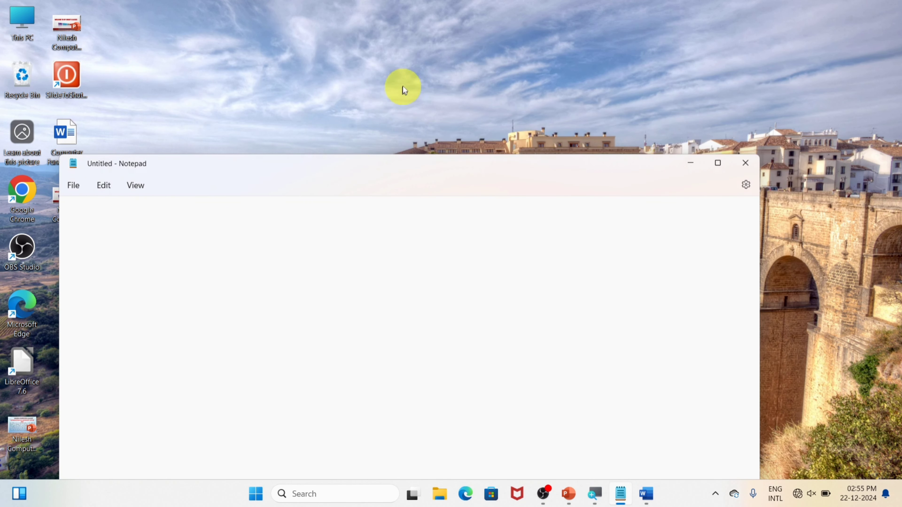
drag(368, 161, 424, 47)
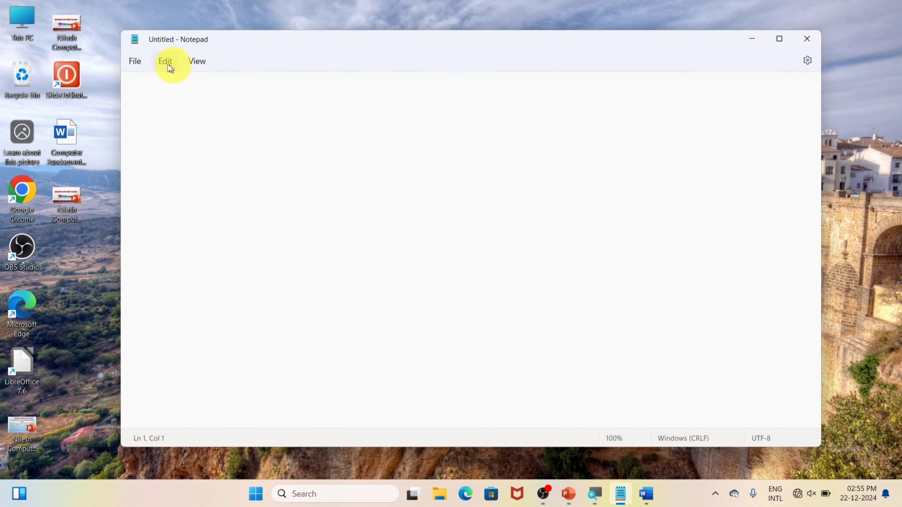
click(137, 62)
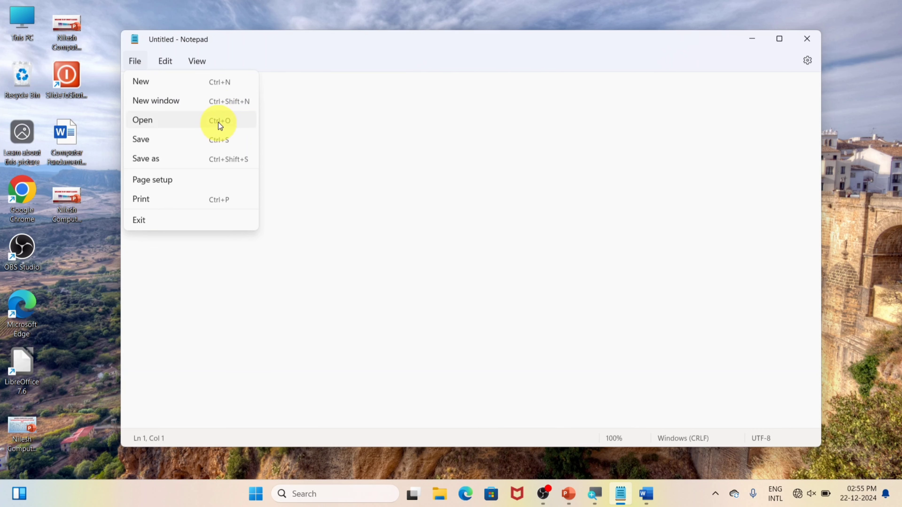
click(308, 119)
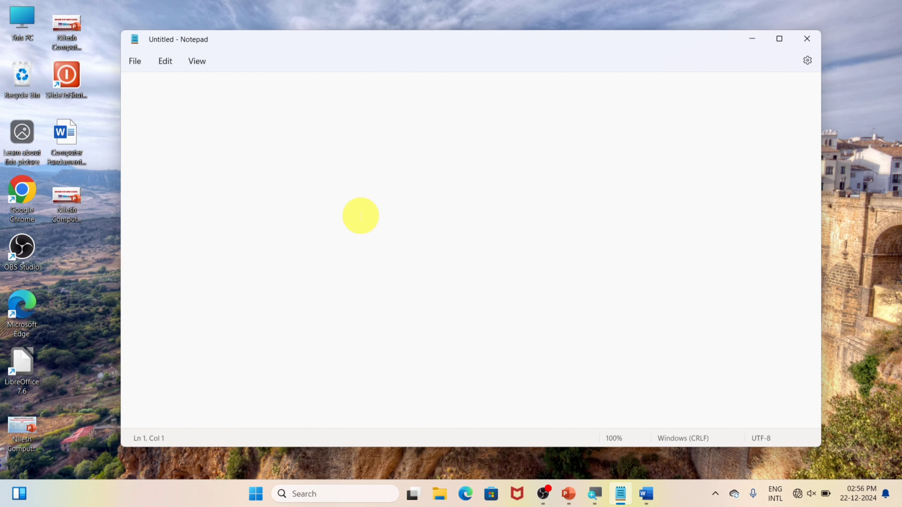
Step: Switch to Word, copy the whole sample text again, minimize Word and paste the text into the blank Notepad document
click(647, 493)
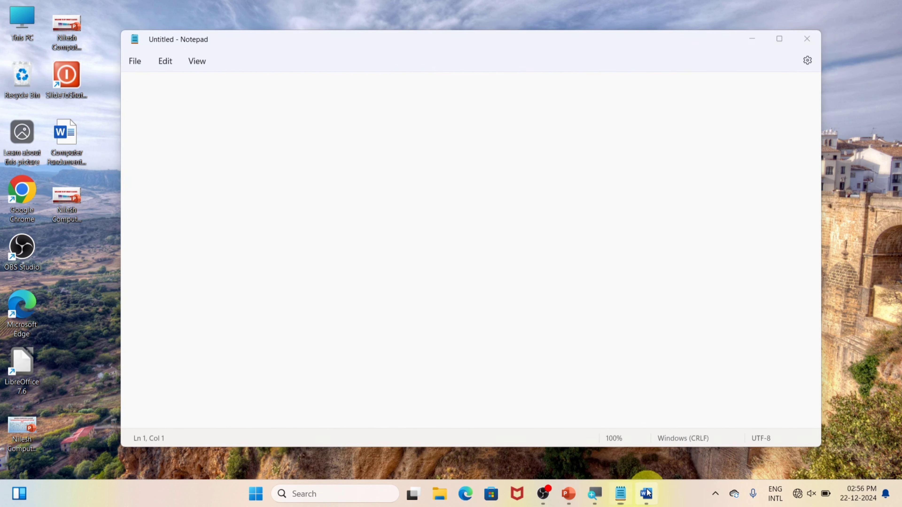
click(406, 294)
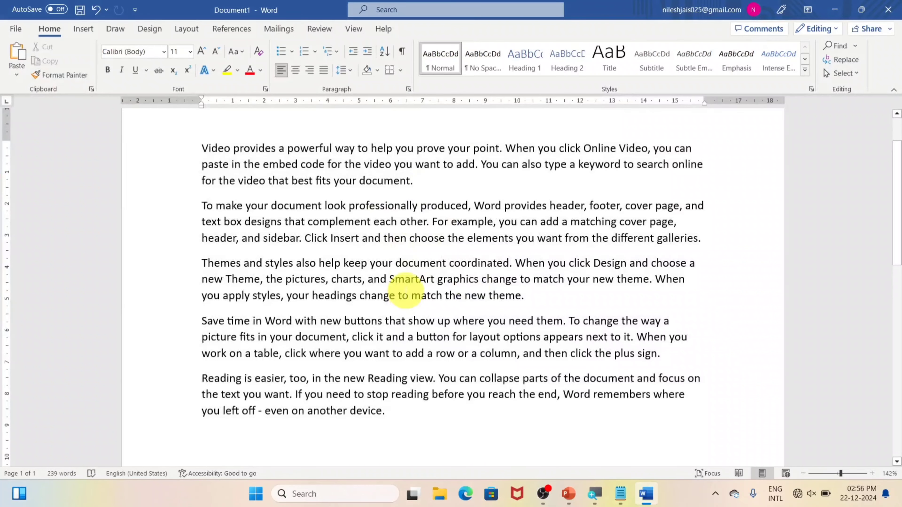
key(ctrl+a)
key(ctrl+c)
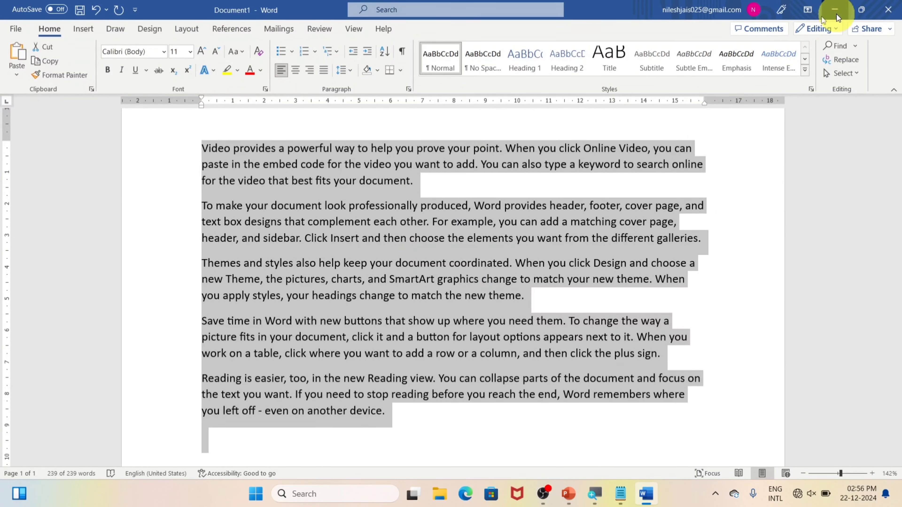
click(836, 11)
key(ctrl+v)
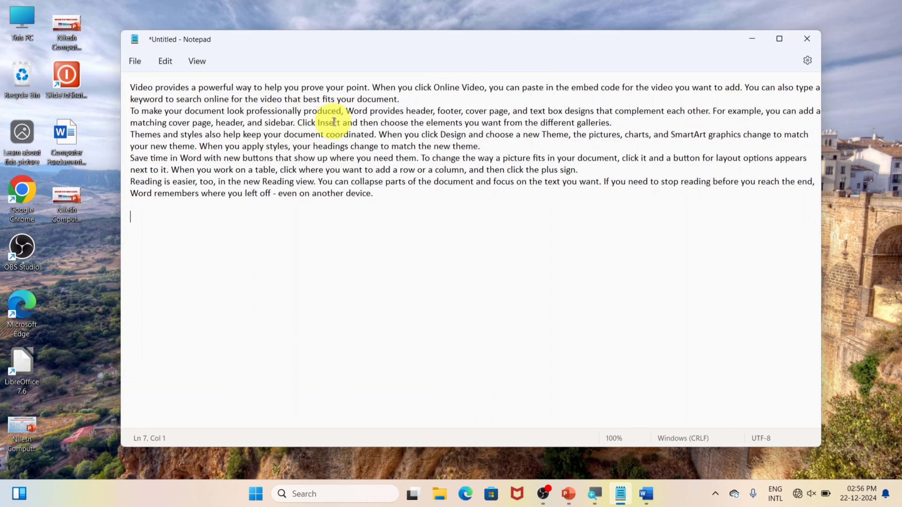
Step: Save the pasted text to the Desktop as a UTF-8 text document, using the author's first name as the file name
click(142, 64)
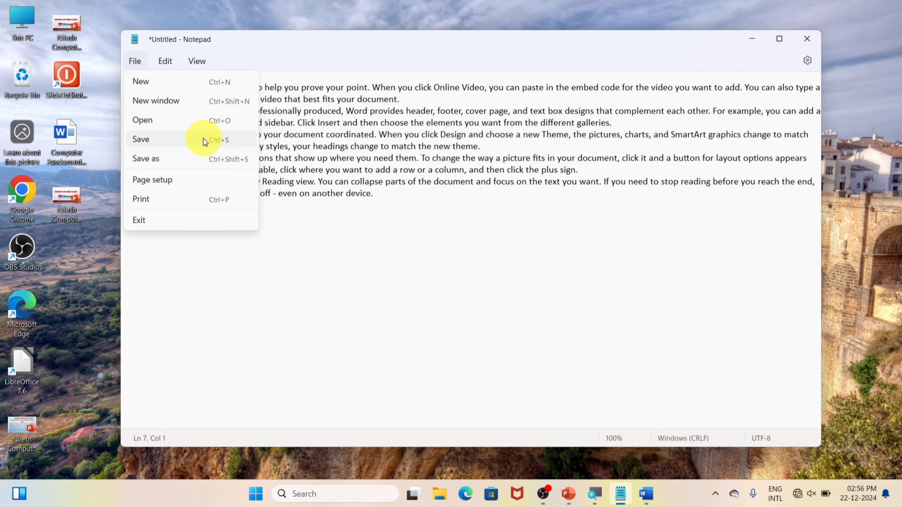
click(169, 140)
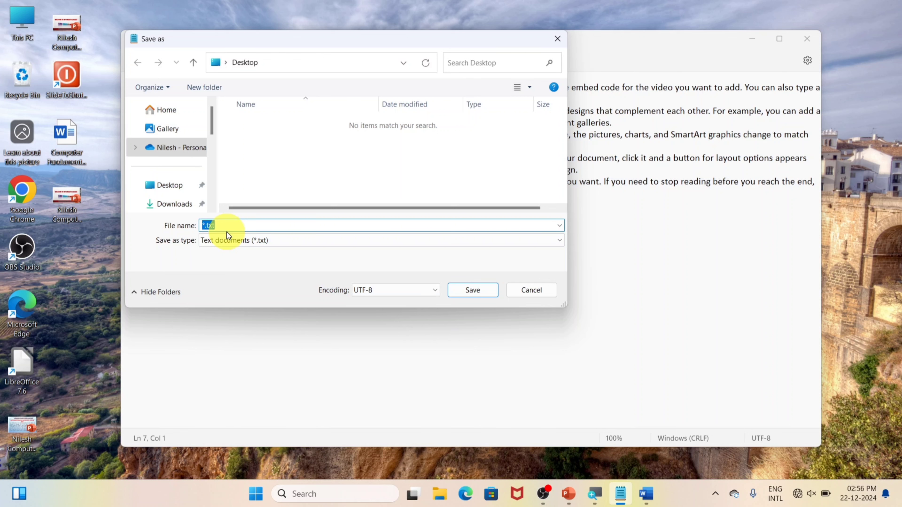
text(nilesh)
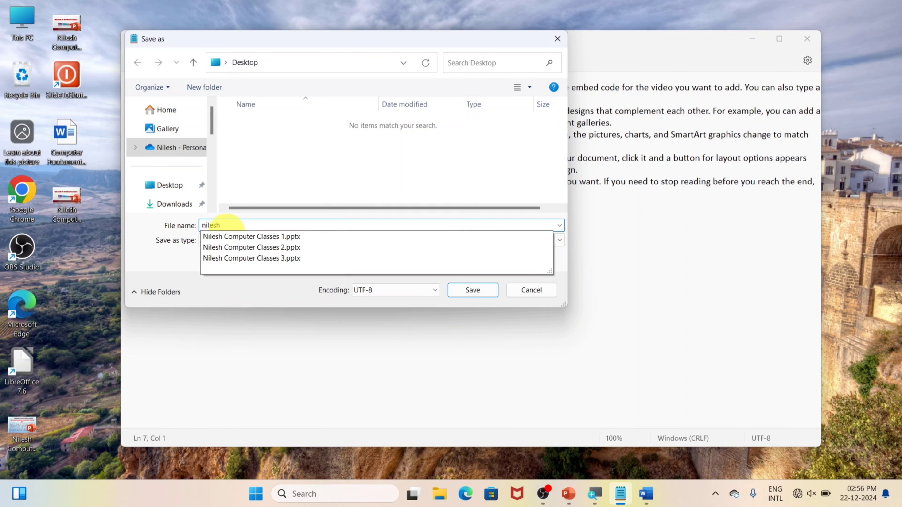
click(179, 194)
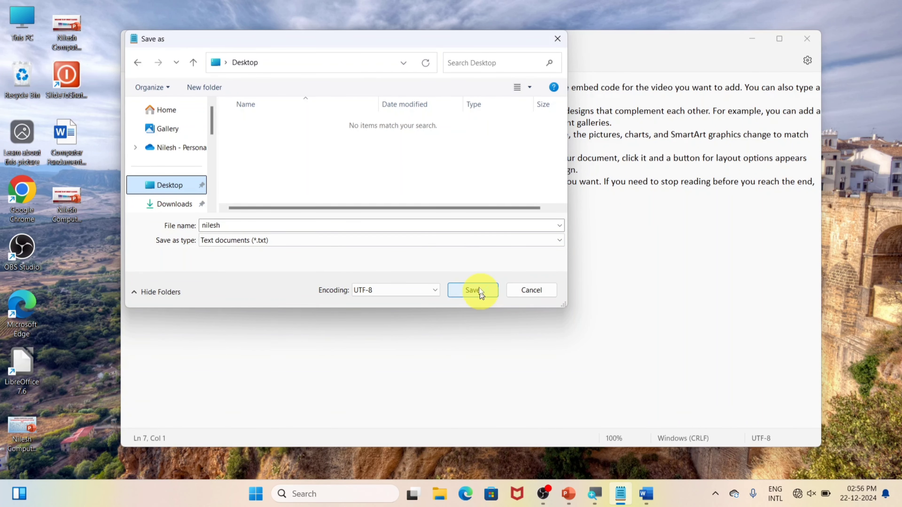
drag(403, 42, 411, 124)
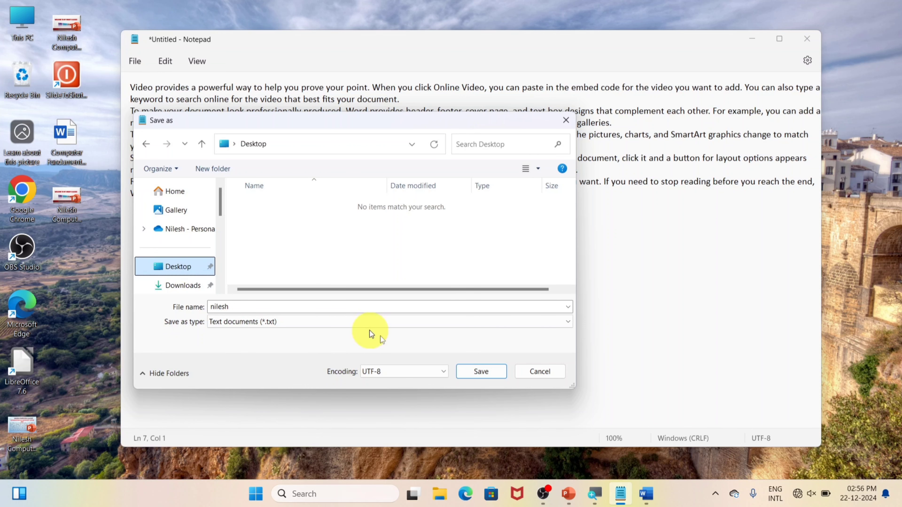
click(481, 372)
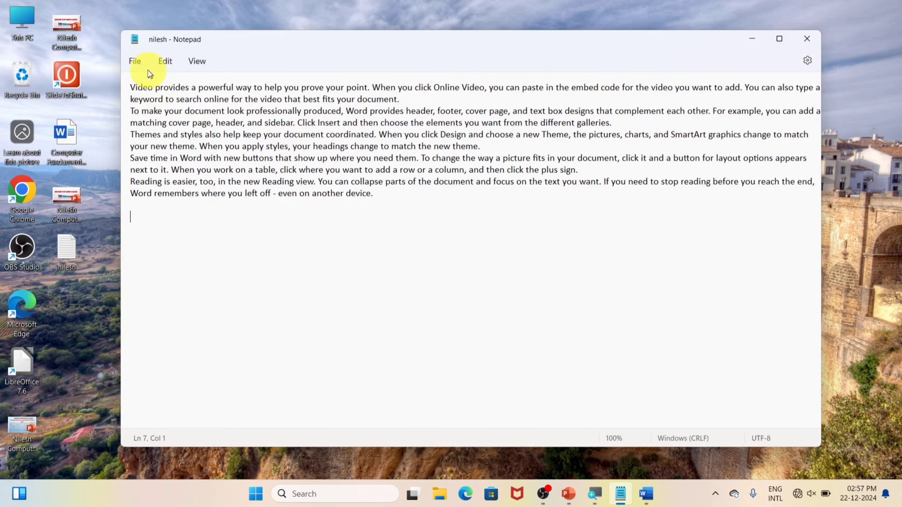
Step: Start a new blank document in the same Notepad window
click(139, 63)
click(152, 86)
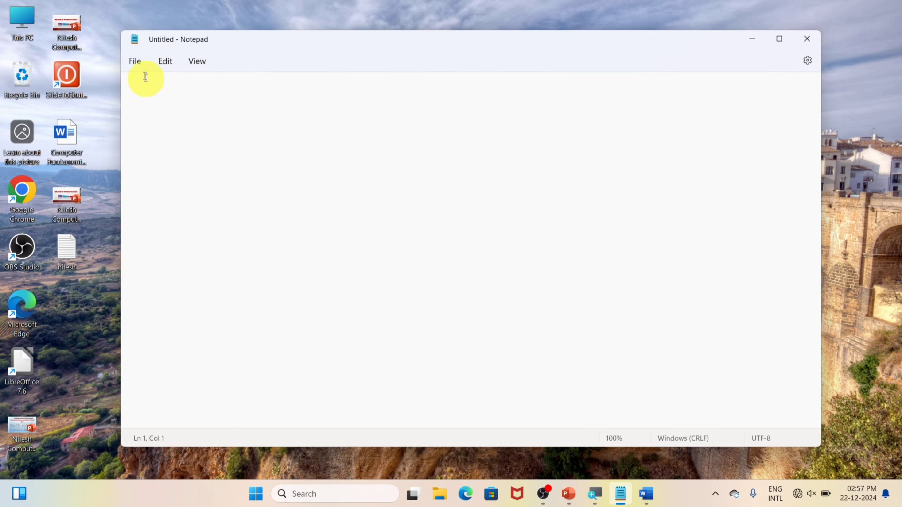
click(134, 61)
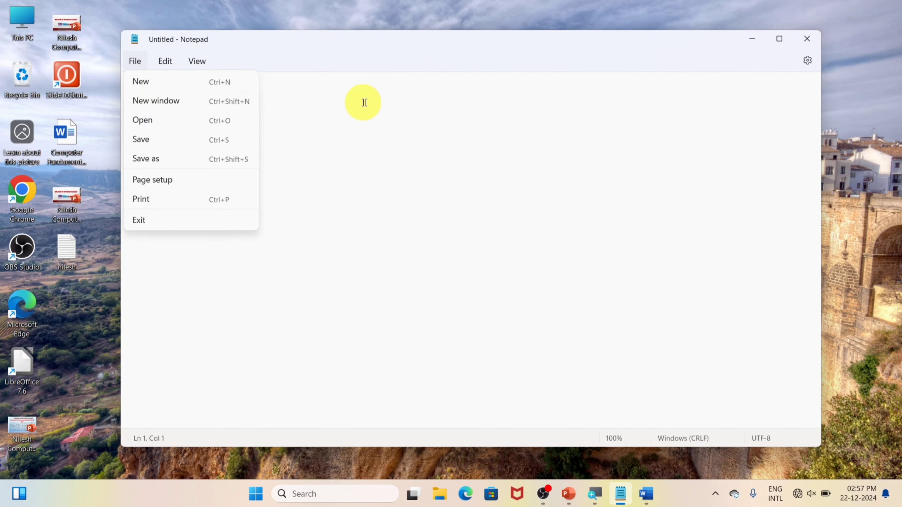
click(363, 103)
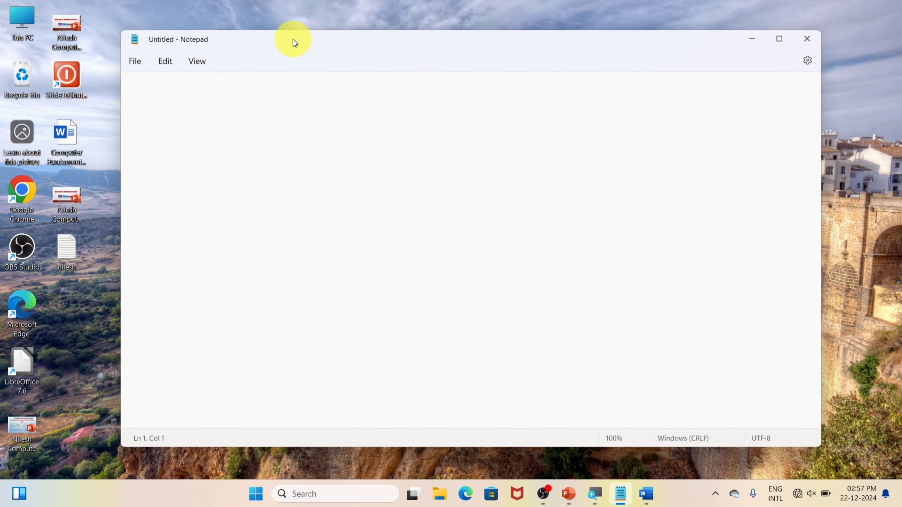
Step: Open the saved text document from the Desktop folder
click(137, 63)
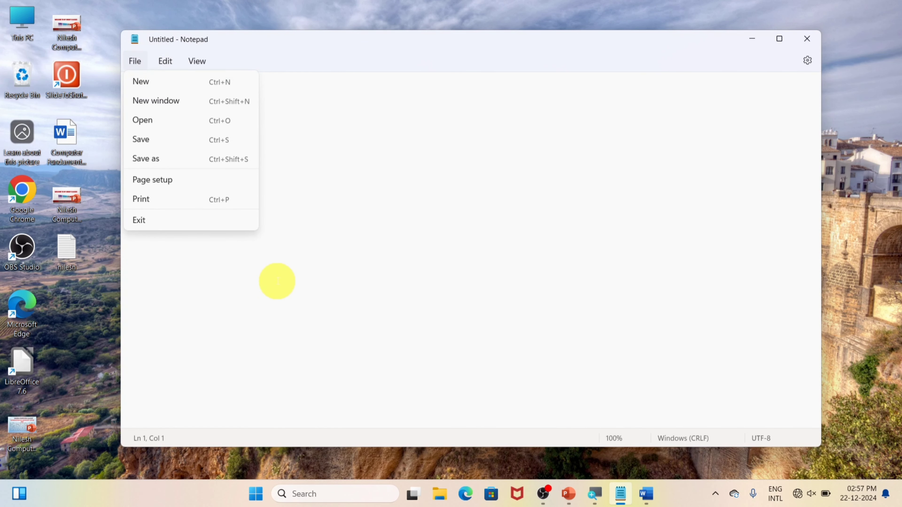
click(160, 128)
drag(257, 124, 311, 65)
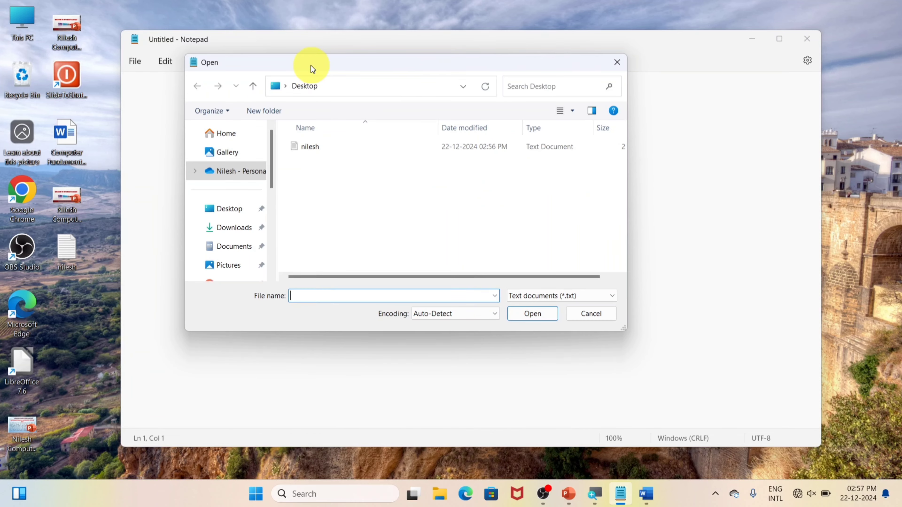
click(230, 209)
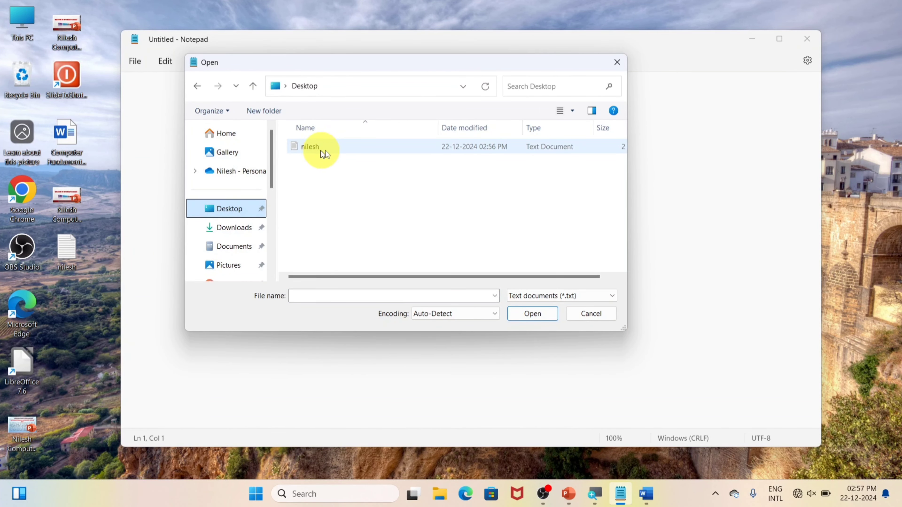
click(313, 151)
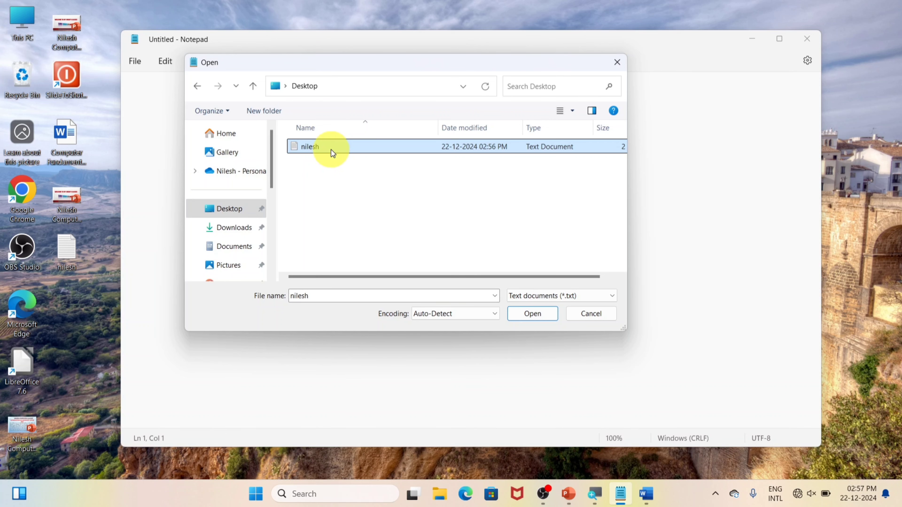
click(535, 318)
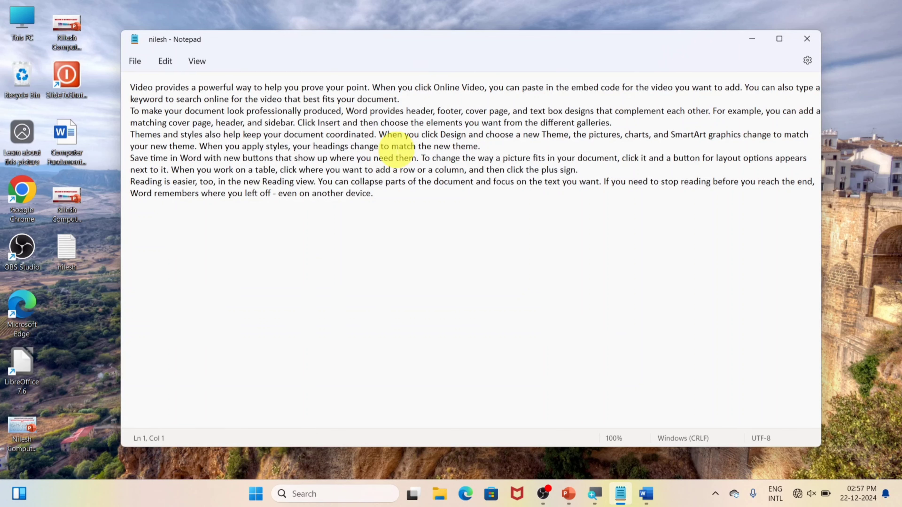
Step: Add "dfgdfgfgdgdf" at the end of the last paragraph and save the changes to the same file
click(133, 63)
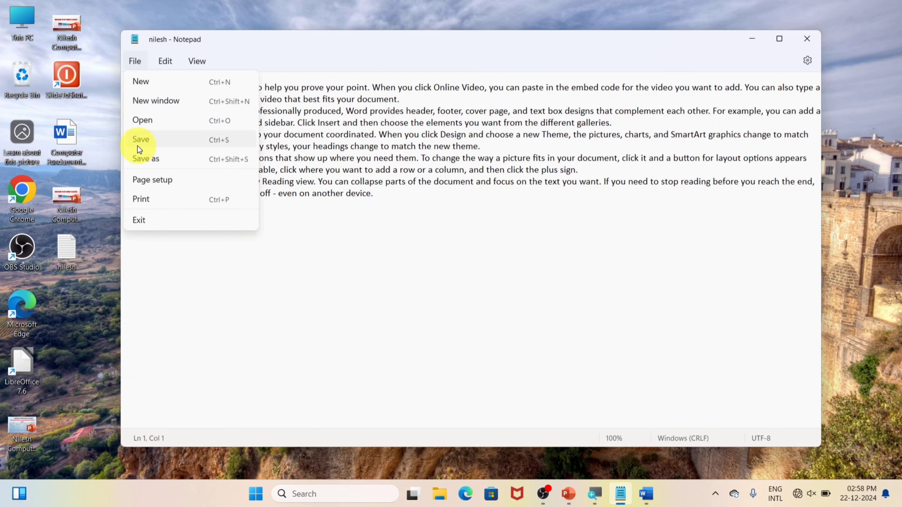
click(408, 195)
text(df)
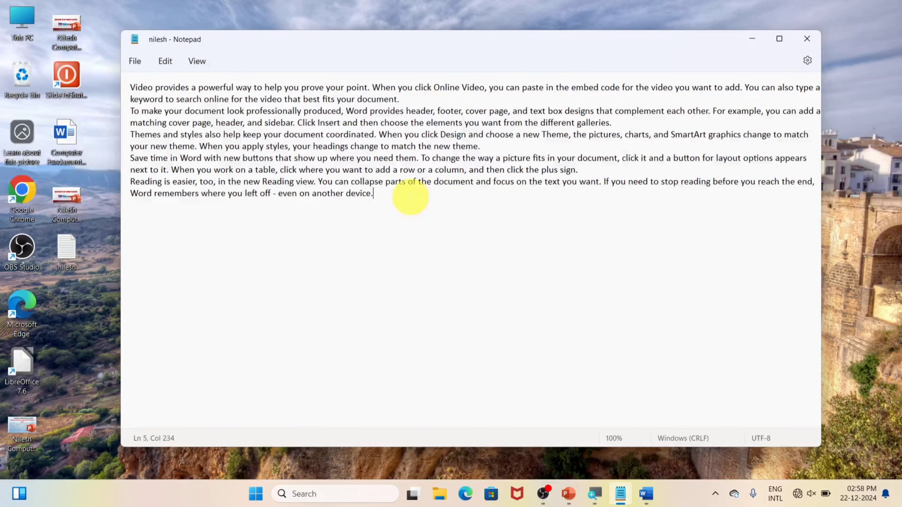
text(gdfgfgdgdf)
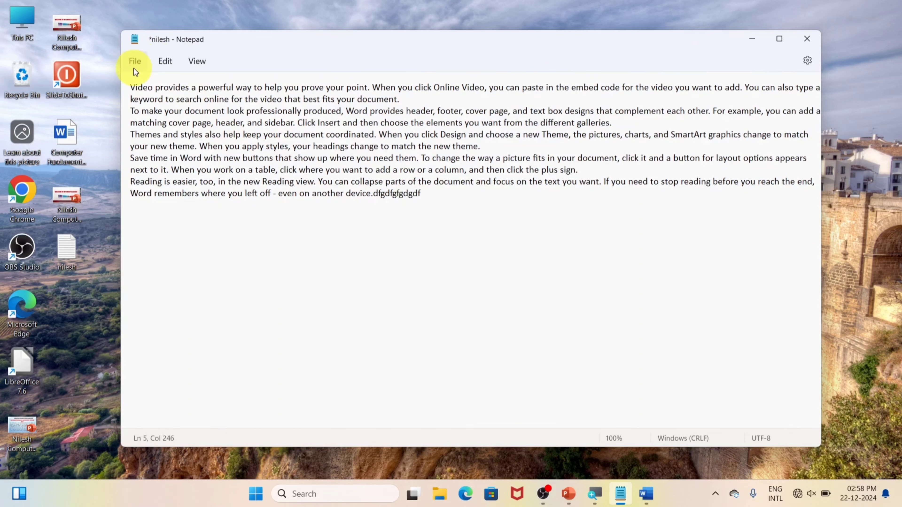
click(135, 66)
click(152, 142)
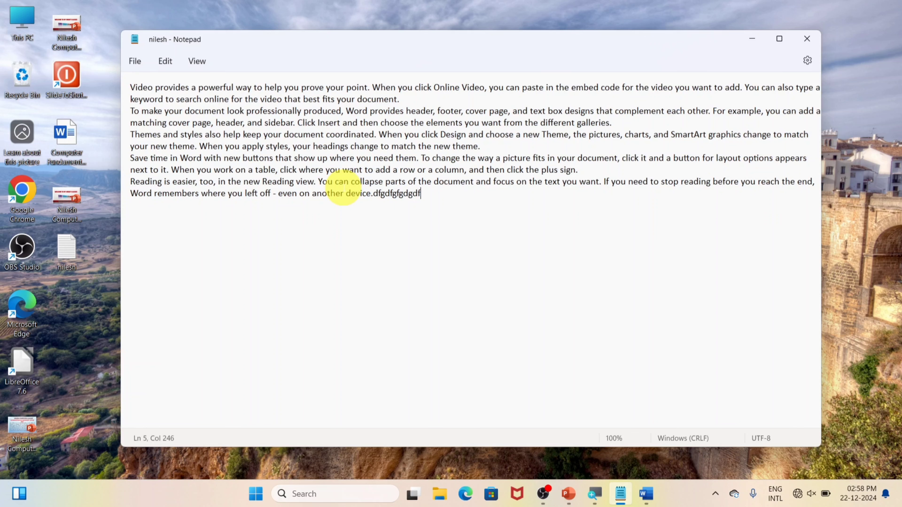
Step: Append "dfhdfgfd" to the end of the last paragraph and save the changes to the same file
text(dfhdfgfd)
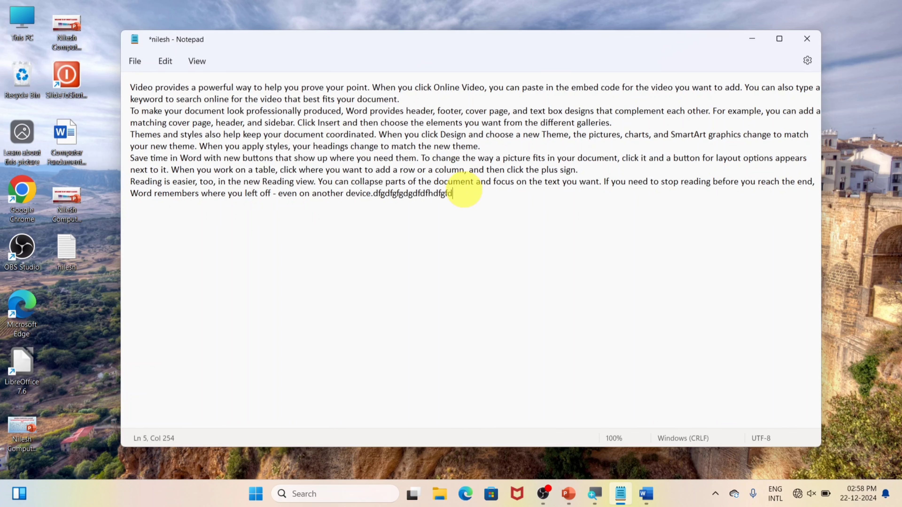
click(135, 61)
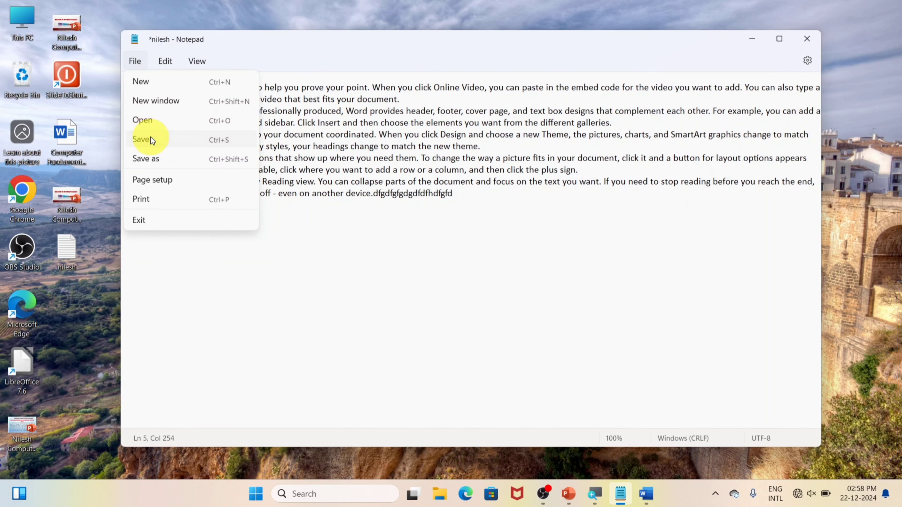
click(151, 139)
Step: Add a new line "dfgdfgdgdfg" below the last paragraph, followed by two line breaks, and save the file
key(Return)
text(dfgdfgd)
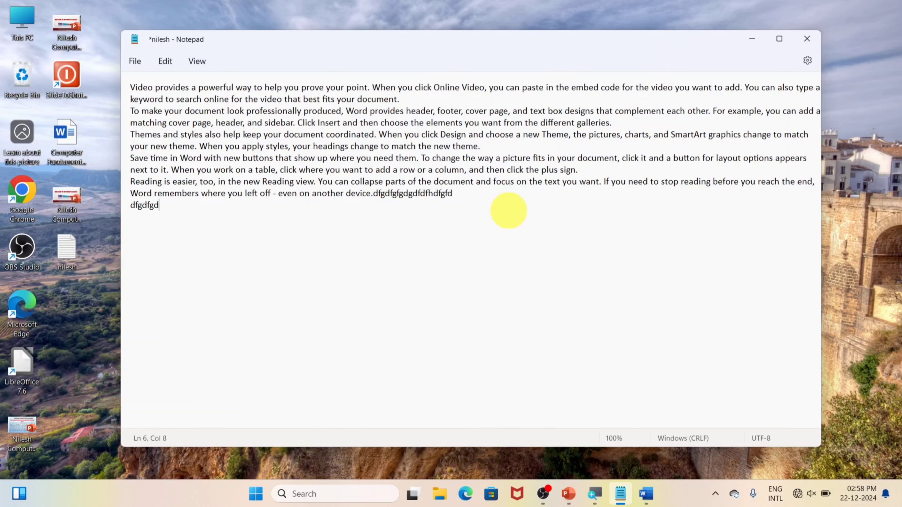
text(fgdf)
click(129, 59)
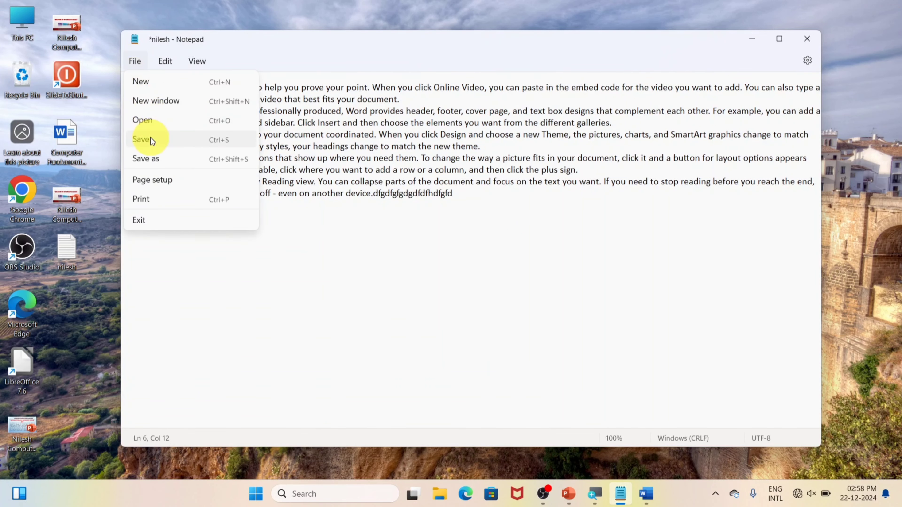
click(333, 215)
key(Return)
key(Return)
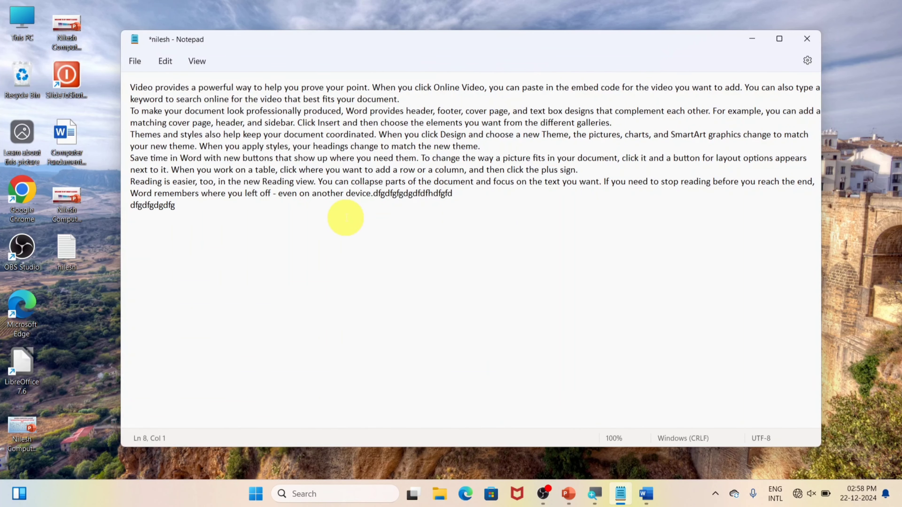
key(ctrl+s)
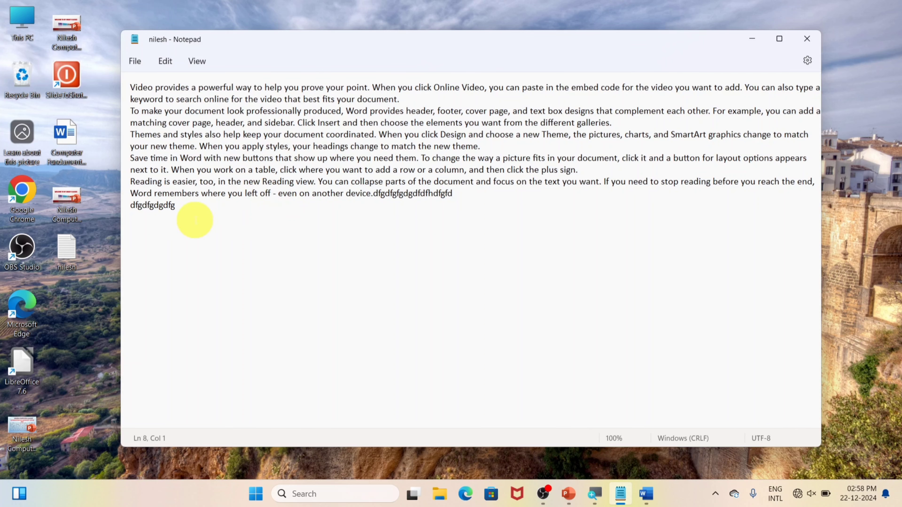
Step: Close the document and reopen the saved text file from the desktop
click(807, 41)
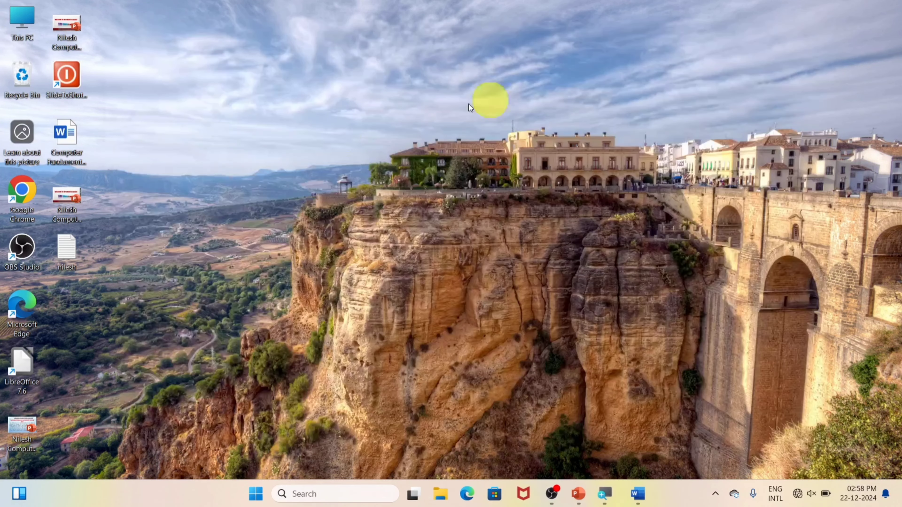
double_click(61, 250)
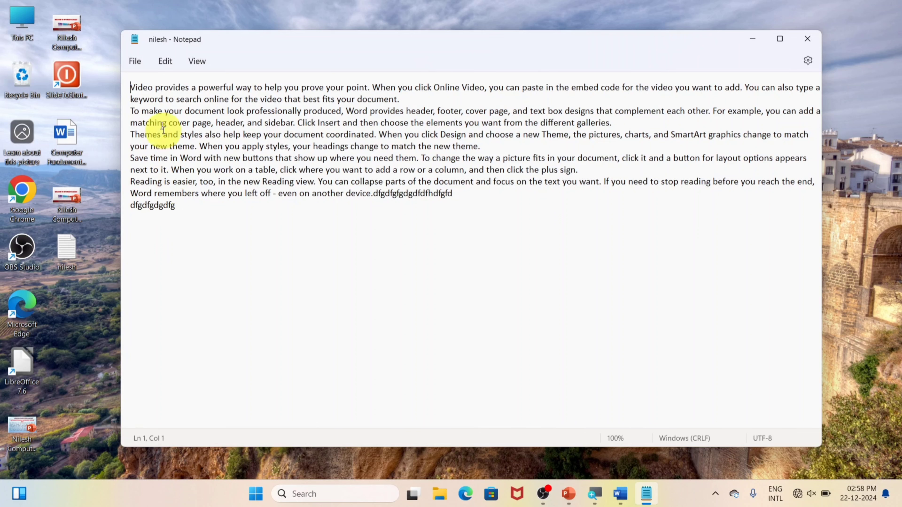
click(138, 66)
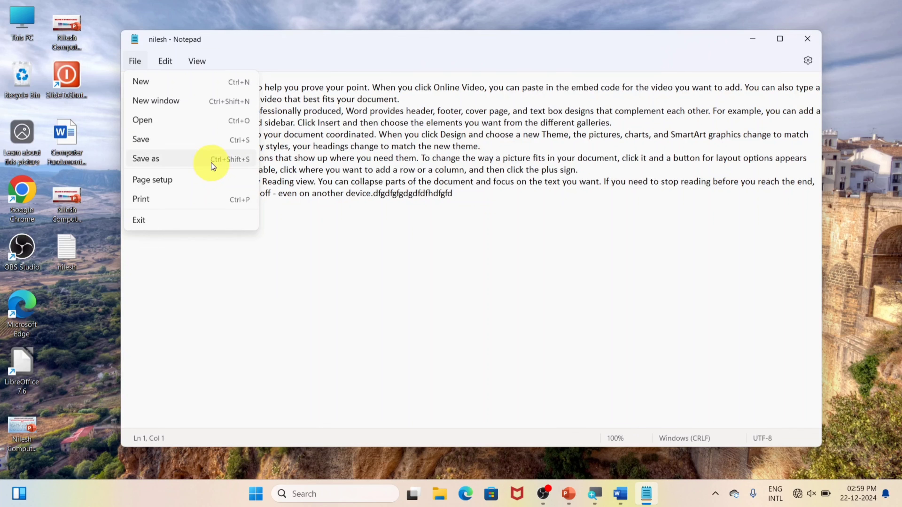
Step: Add the word "sitaram" on the empty last line of the document and select it
click(440, 226)
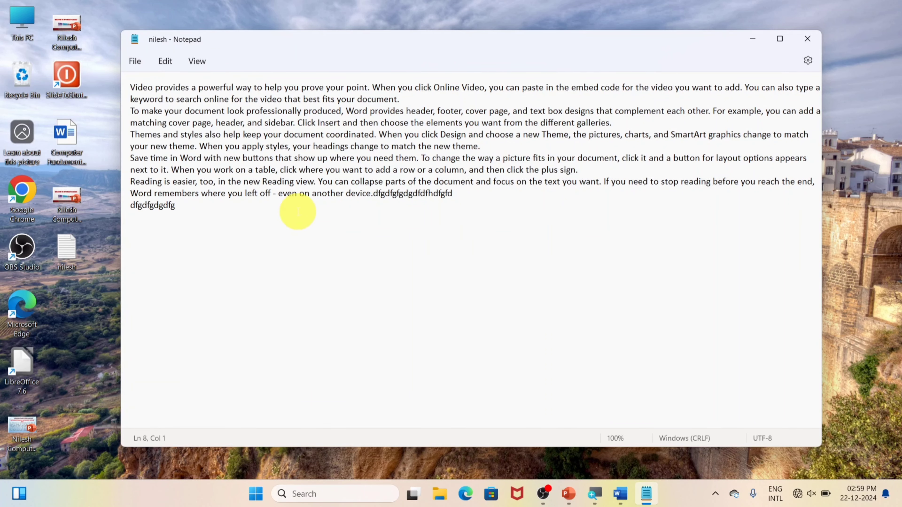
text(sitaram)
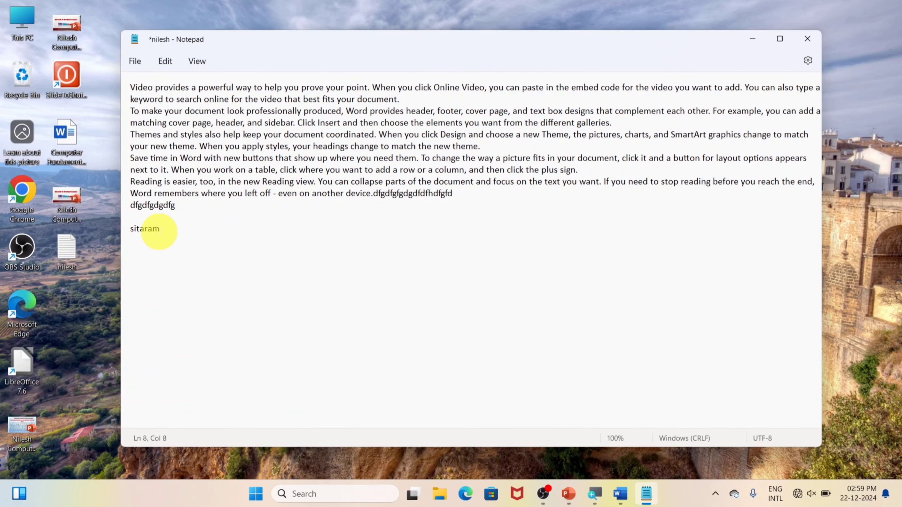
double_click(159, 232)
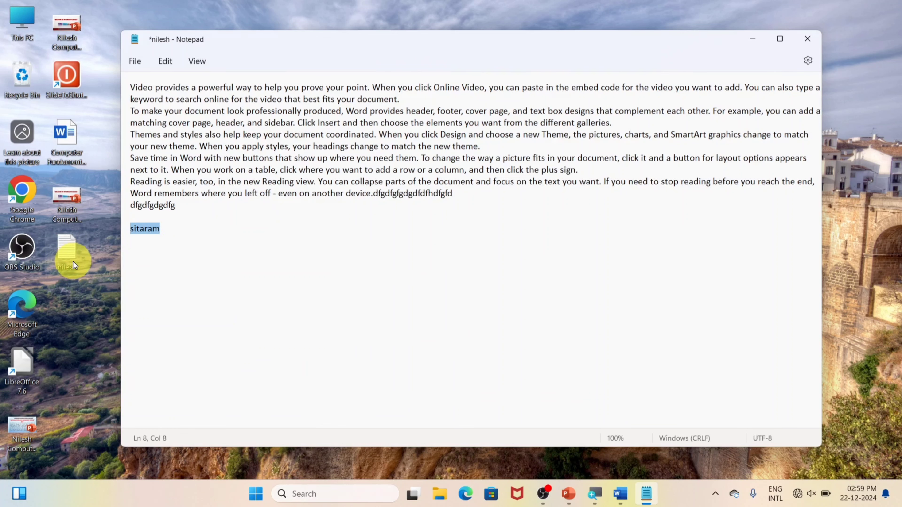
Step: Save the edited text as a separate text document on the Desktop, named with the author's first name followed by 2
click(141, 62)
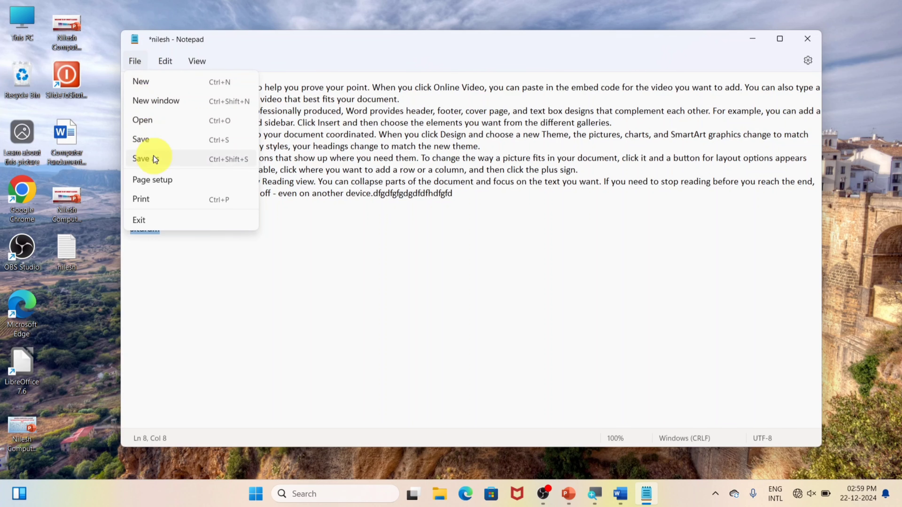
click(178, 162)
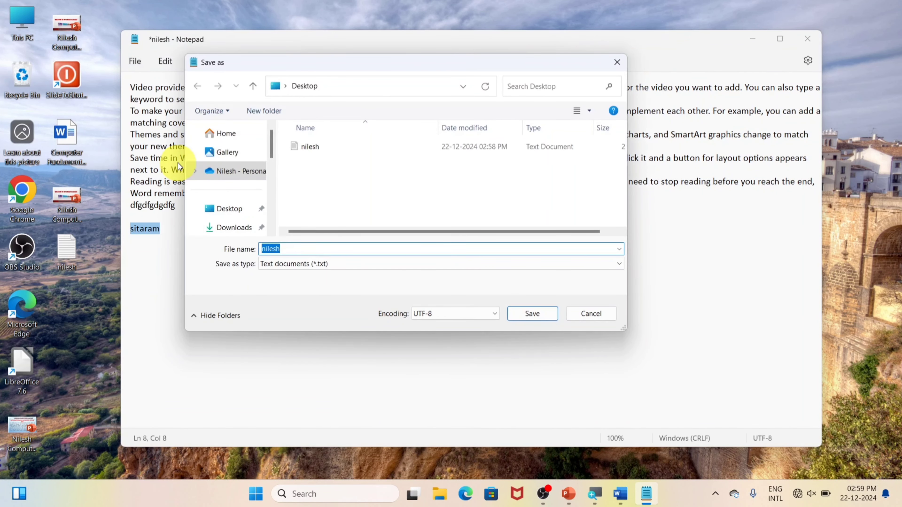
click(289, 248)
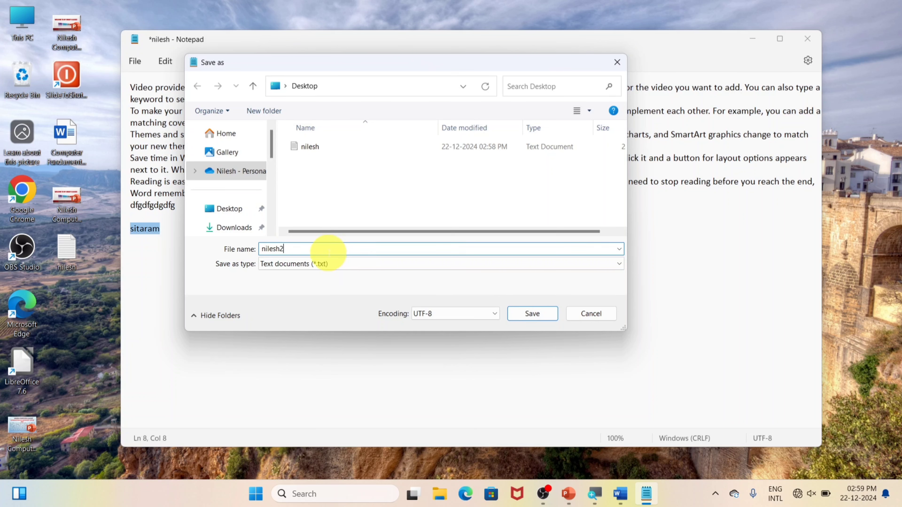
text(2)
click(213, 210)
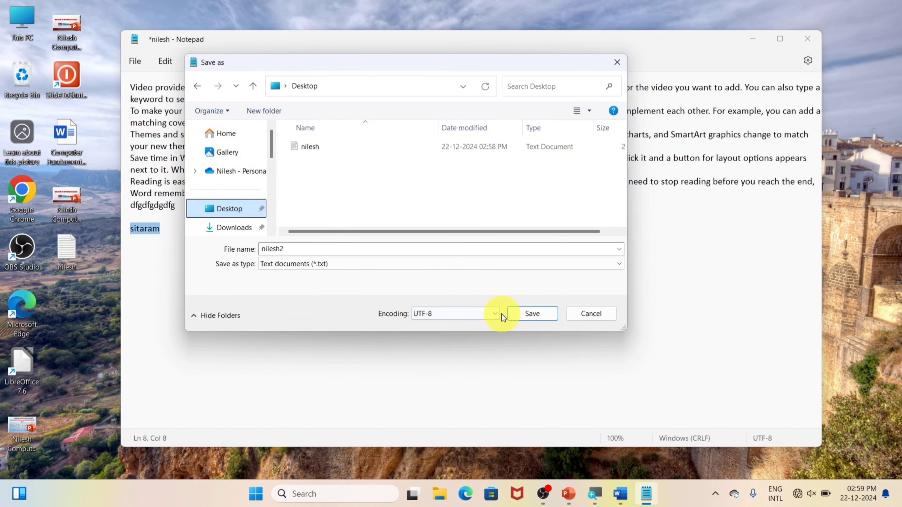
click(532, 313)
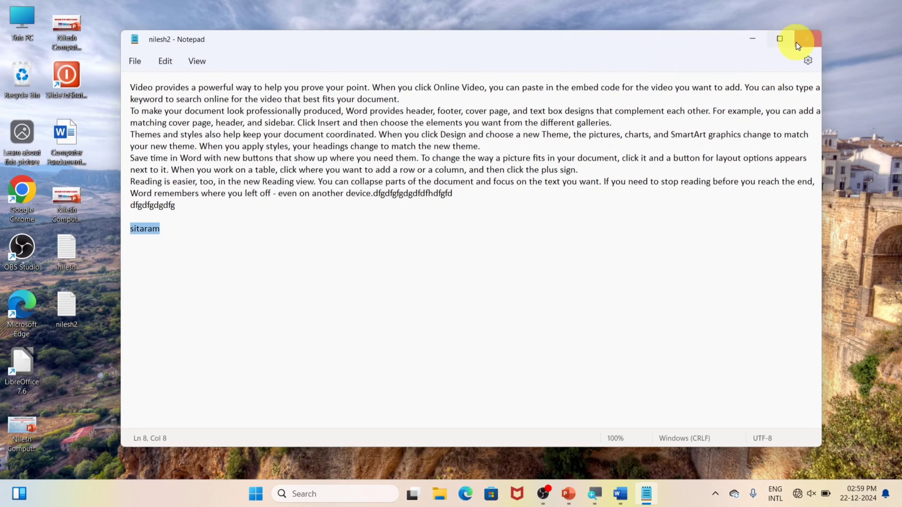
Step: Close the document, then open the new copy and the original from the desktop in turn to compare their last lines
click(805, 41)
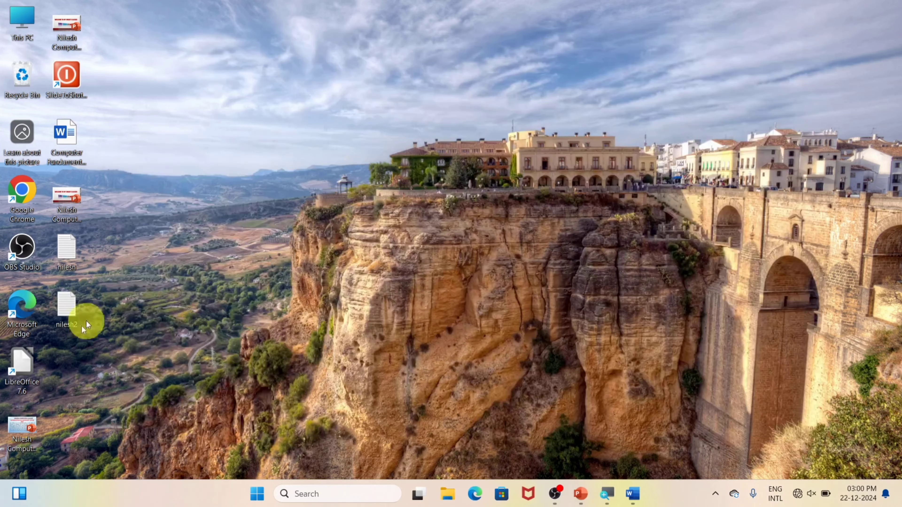
double_click(68, 305)
drag(171, 229, 137, 229)
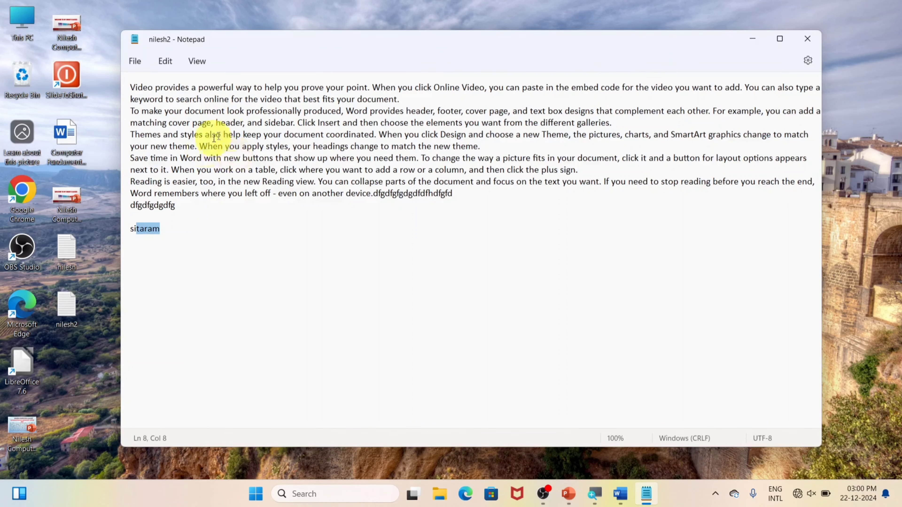
click(808, 38)
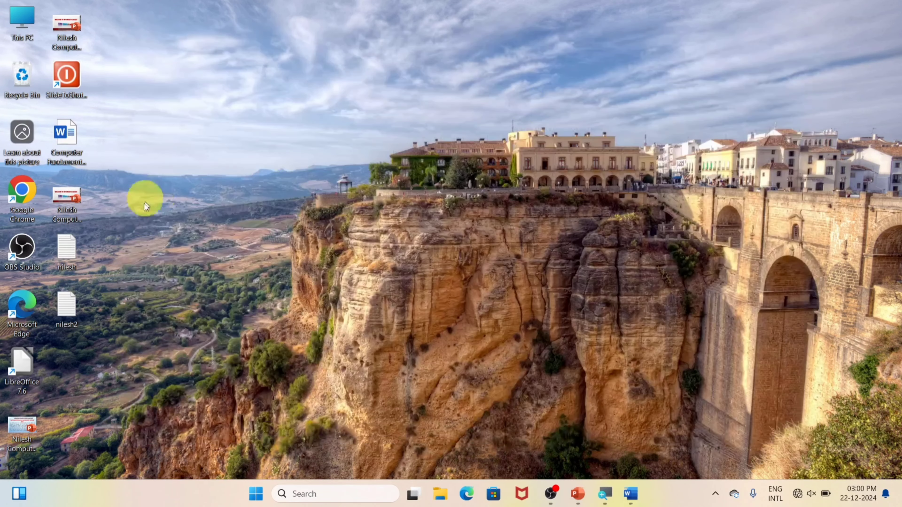
double_click(65, 253)
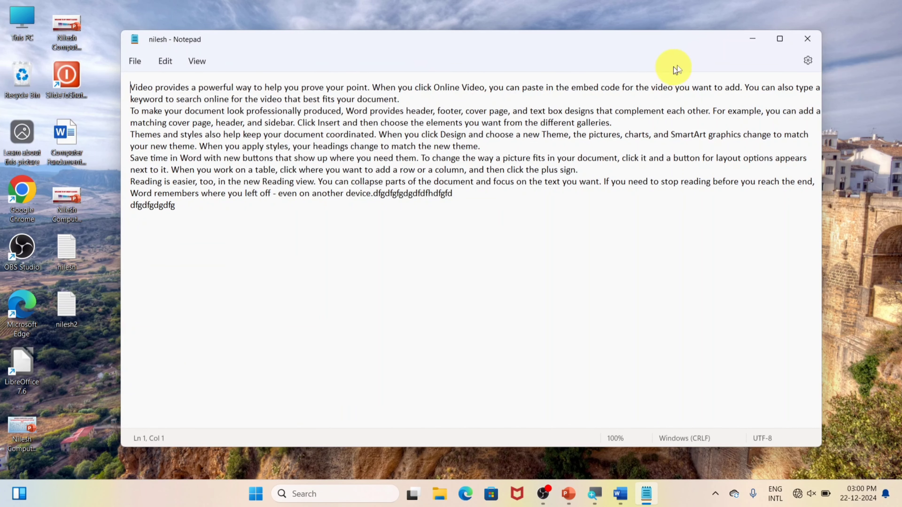
click(808, 41)
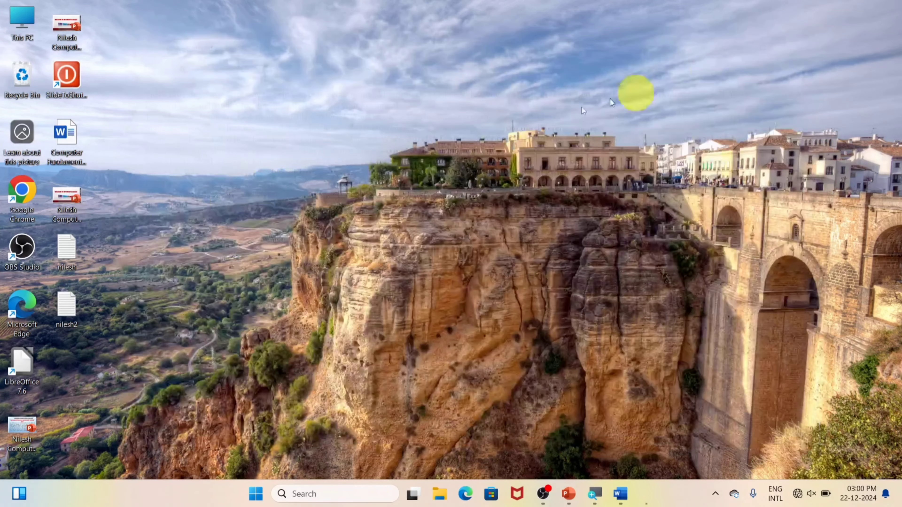
Step: Reopen the new copy from the desktop and choose A4 as the paper size in its page setup
double_click(69, 303)
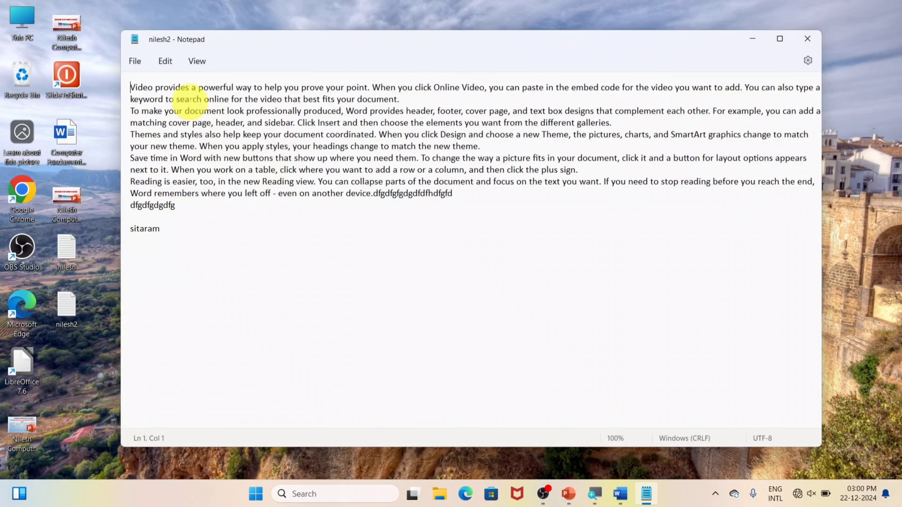
click(142, 63)
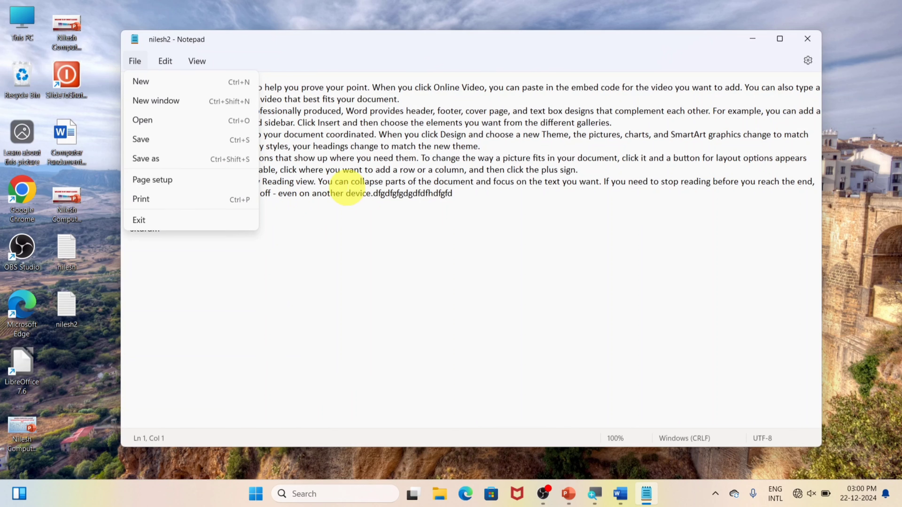
click(195, 181)
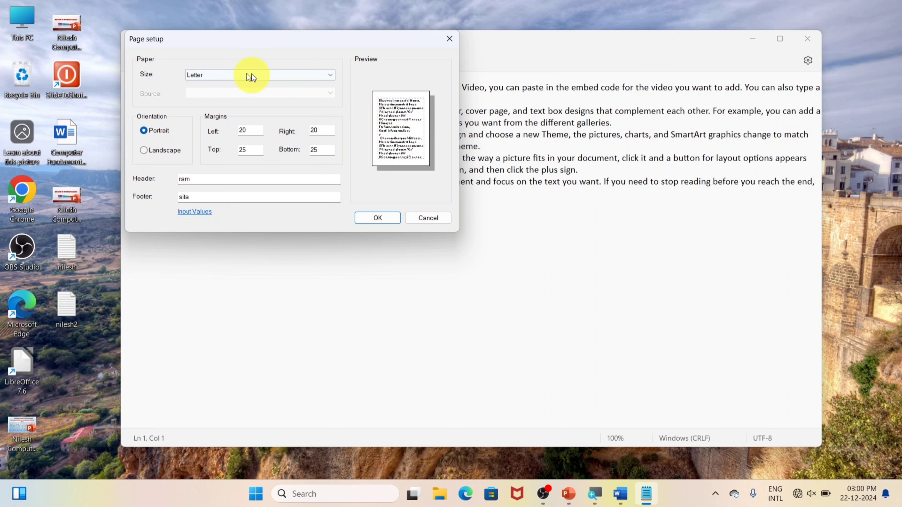
click(224, 75)
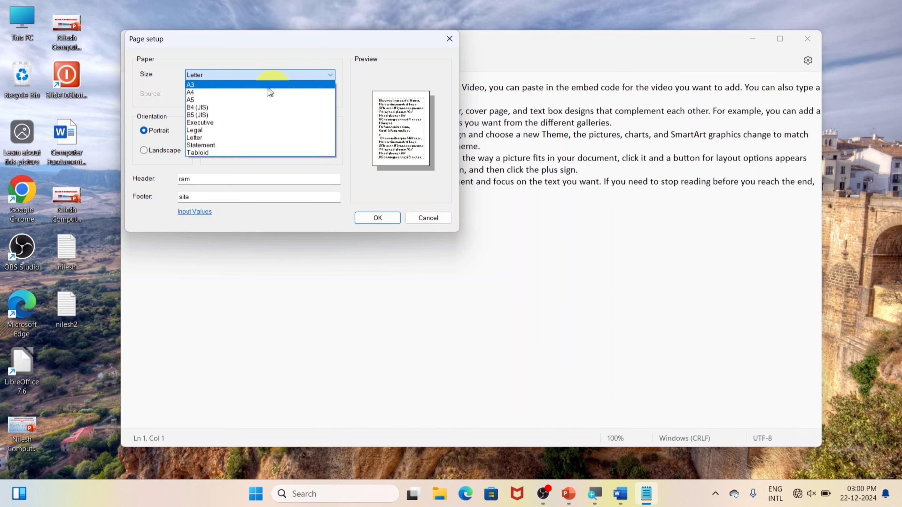
click(250, 93)
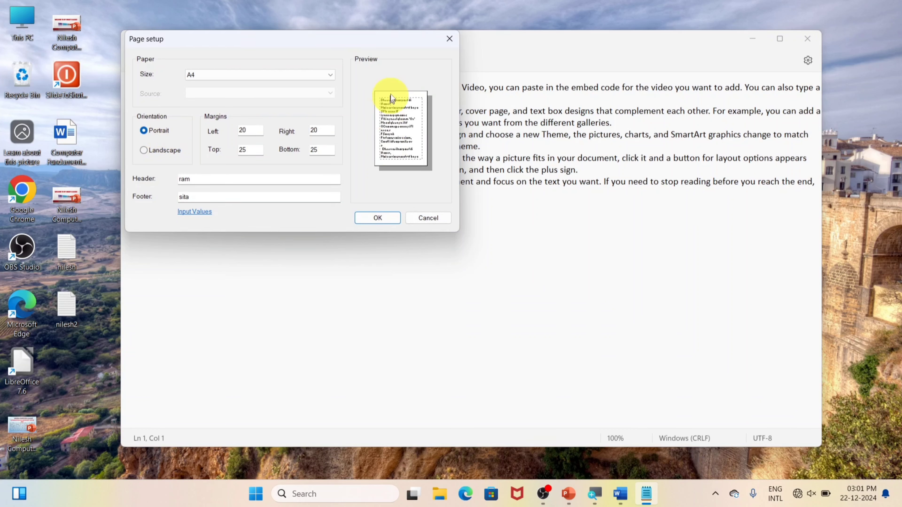
Step: Try the Landscape orientation, set it back to Portrait, look at the header and footer entries, and apply the page setup
click(151, 151)
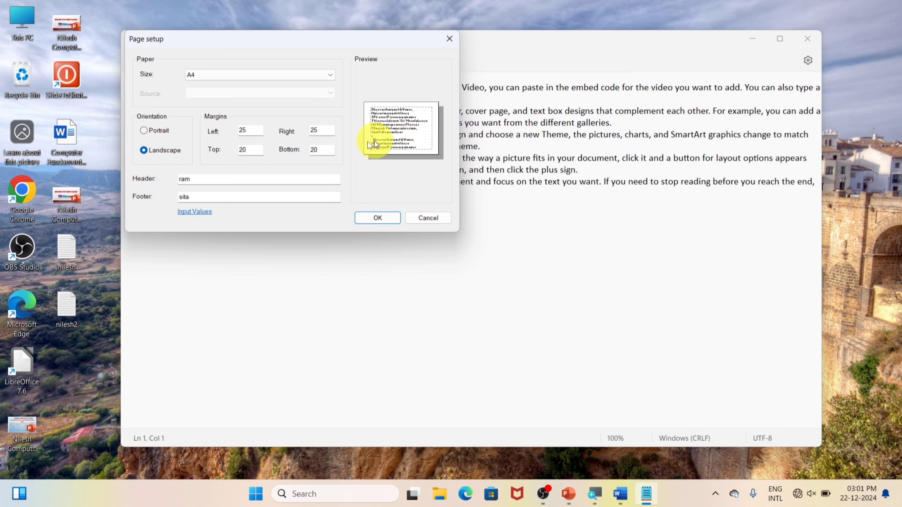
click(162, 135)
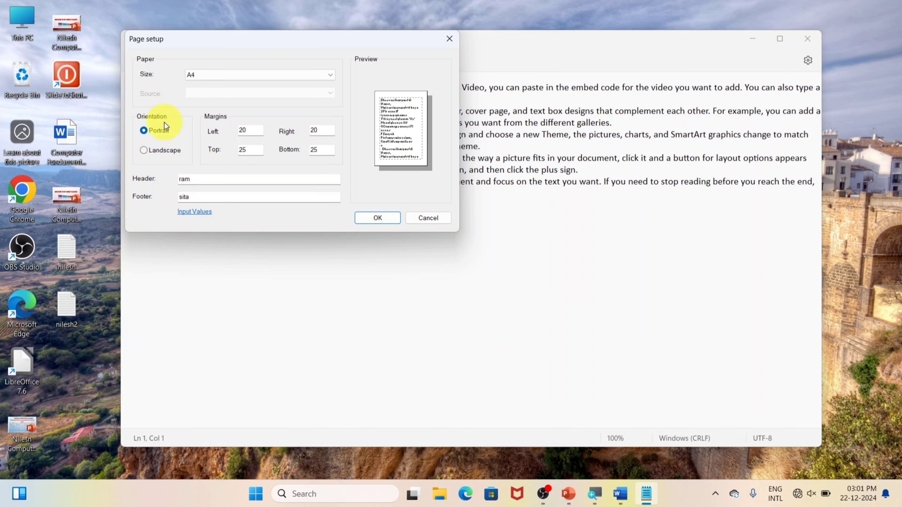
double_click(193, 179)
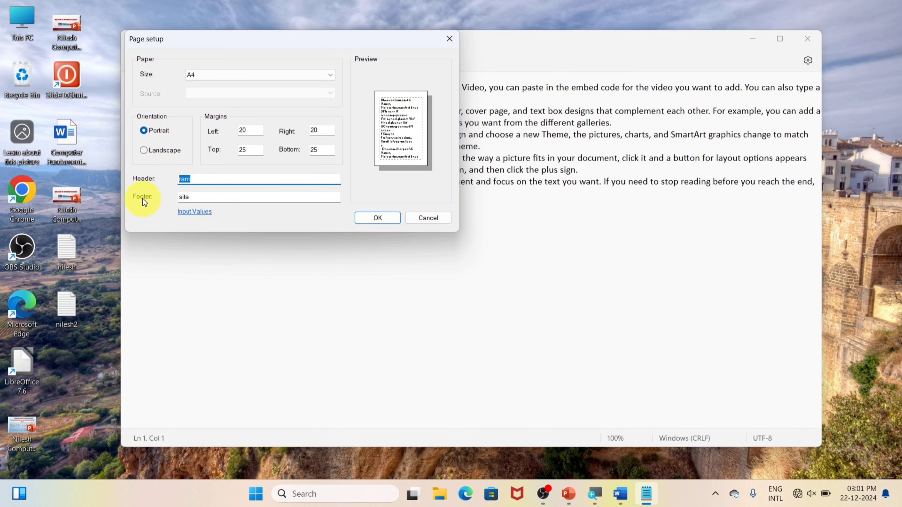
double_click(188, 197)
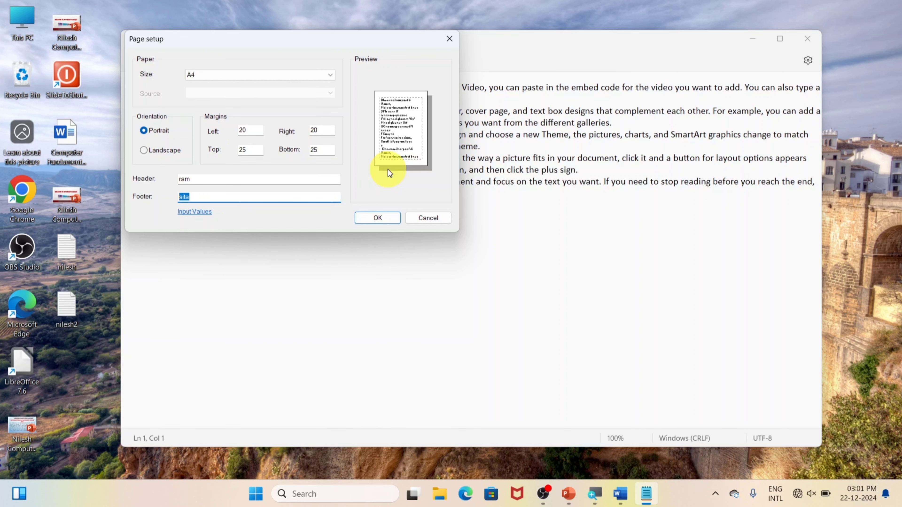
click(377, 218)
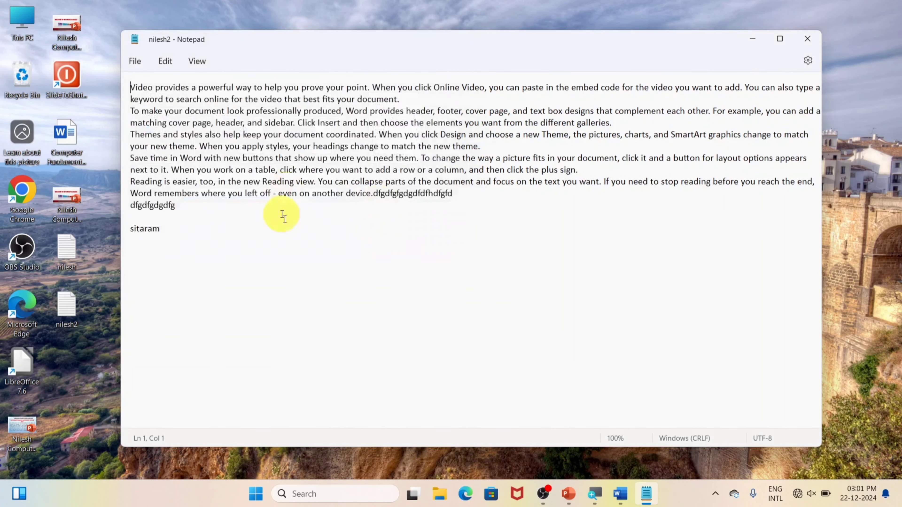
Step: Review the printer and orientation choices in the document's print settings, and cancel printing
click(135, 60)
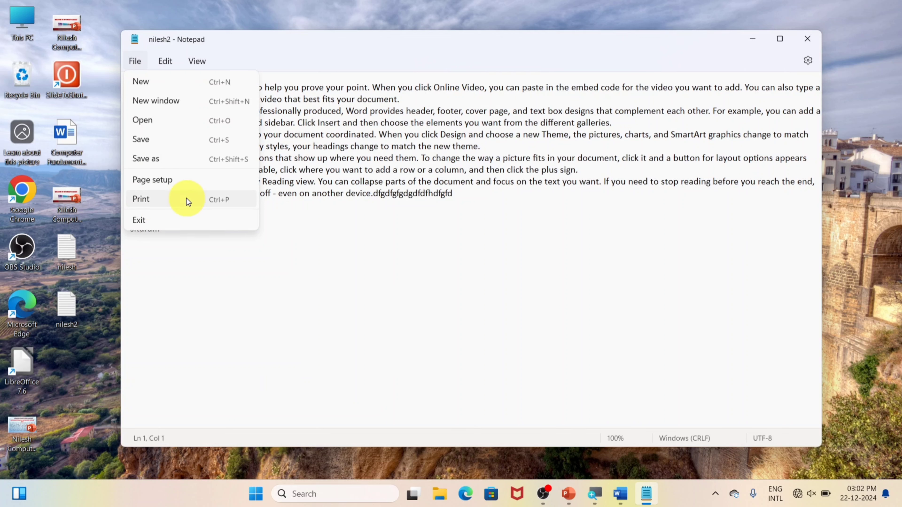
click(244, 203)
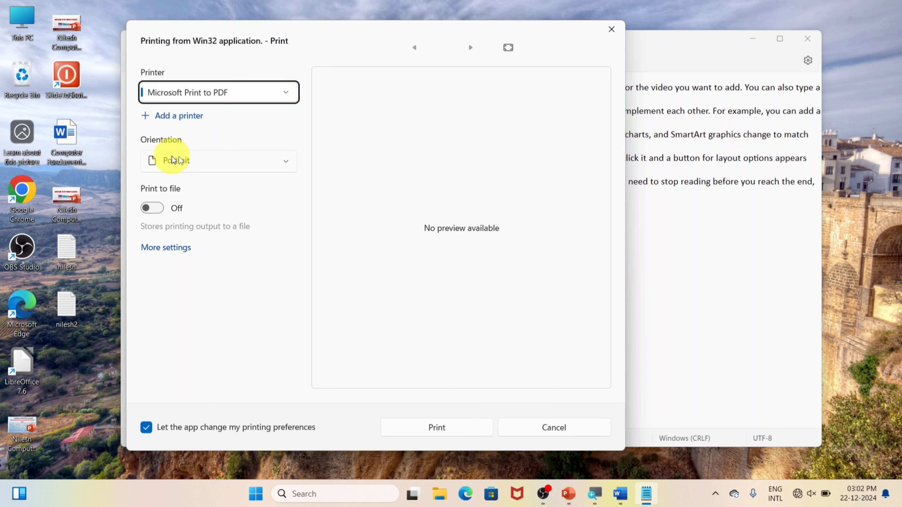
click(218, 161)
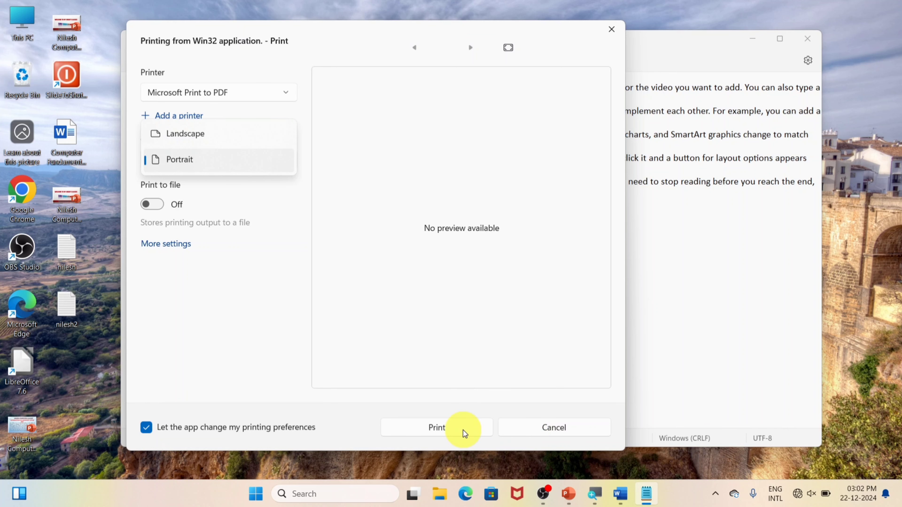
click(564, 428)
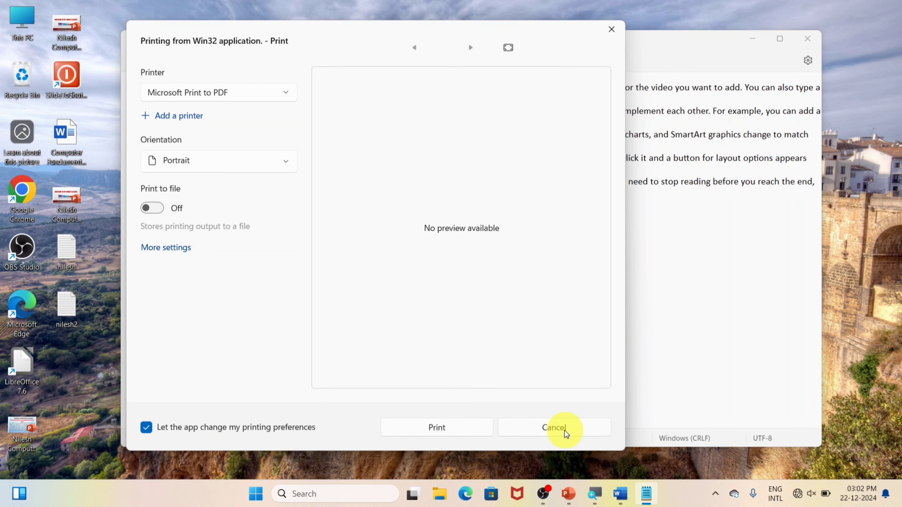
click(564, 428)
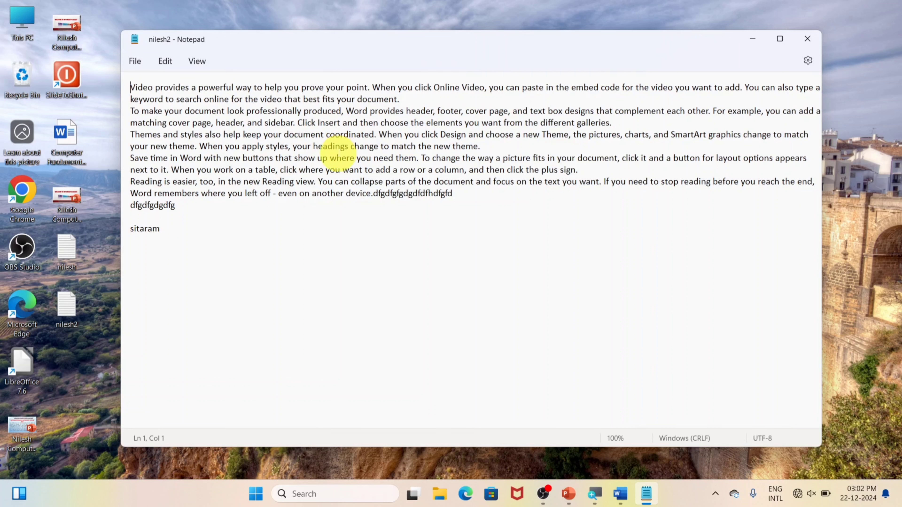
Step: Exit the copy, reopen the original text document from the desktop, and look over its file and editing commands
click(133, 62)
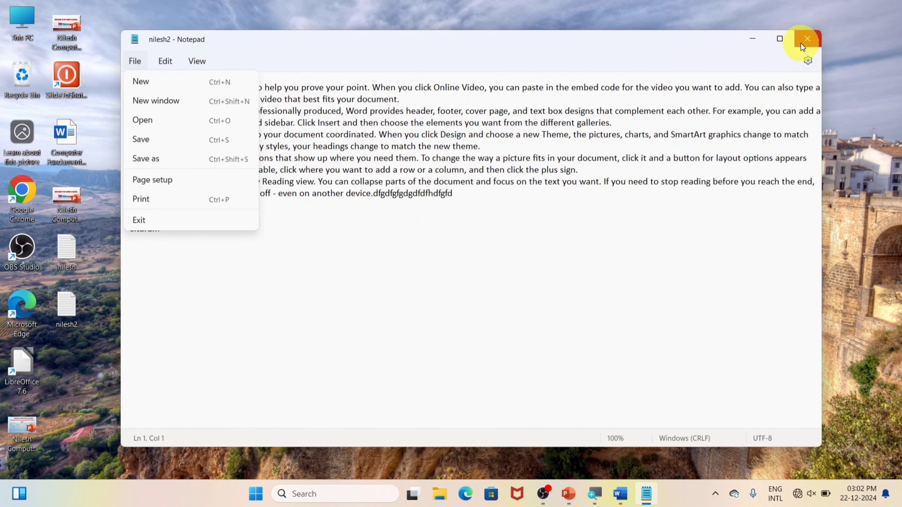
click(174, 225)
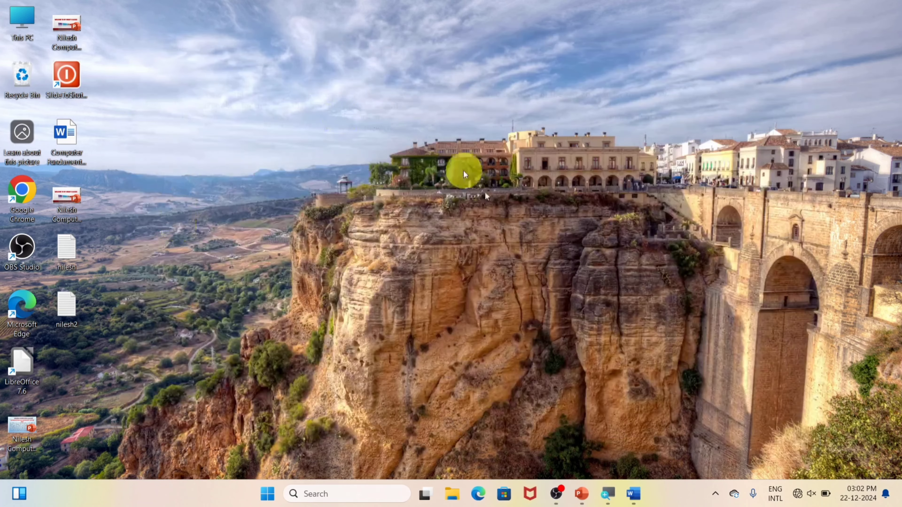
double_click(72, 243)
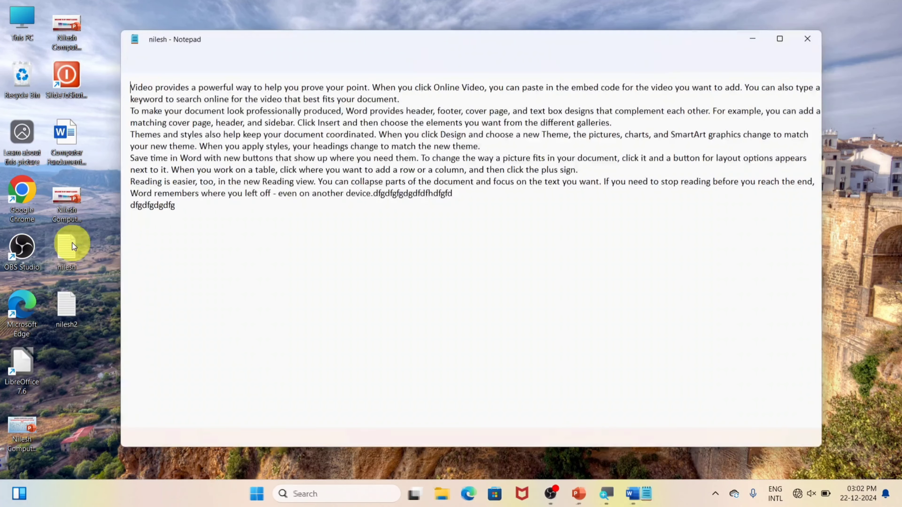
click(128, 62)
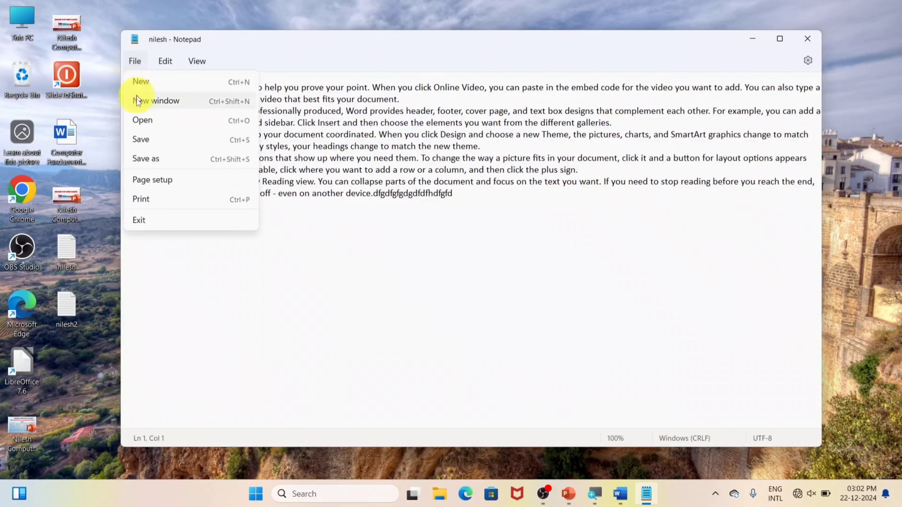
click(154, 62)
click(157, 59)
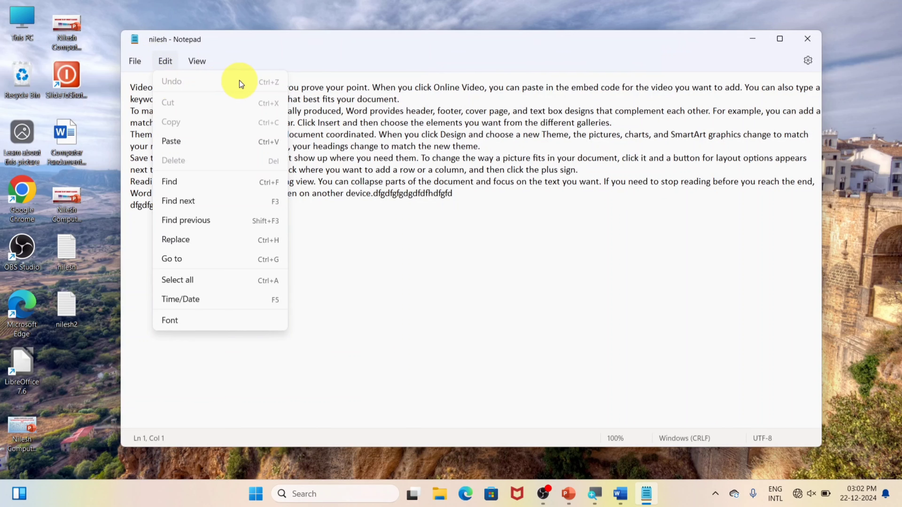
click(486, 209)
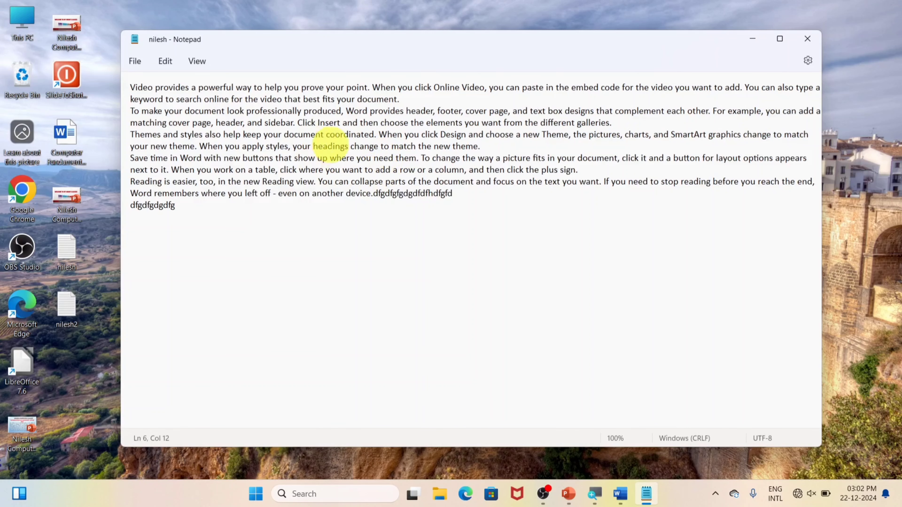
Step: Enlarge the text display, try a smaller zoom, and leave the zoom at 170%
ctrl+scroll(328, 226, up, 6)
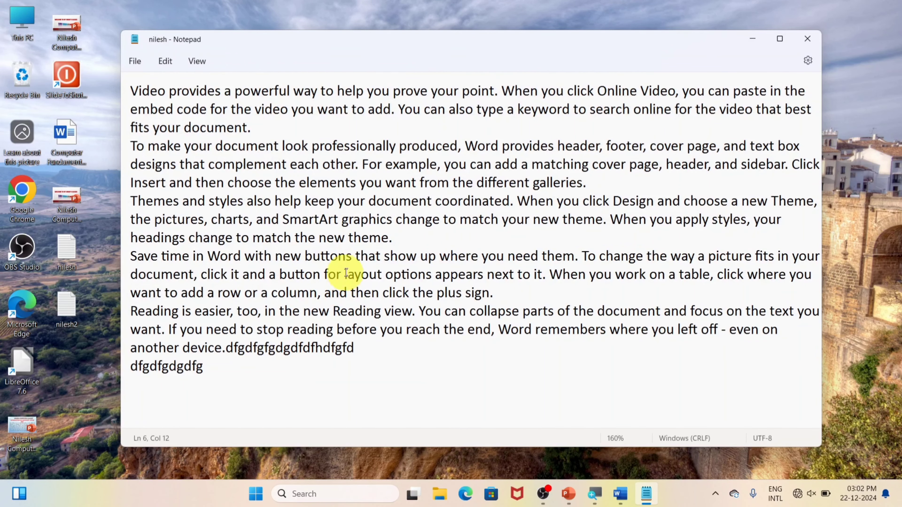
ctrl+scroll(348, 269, up, 1)
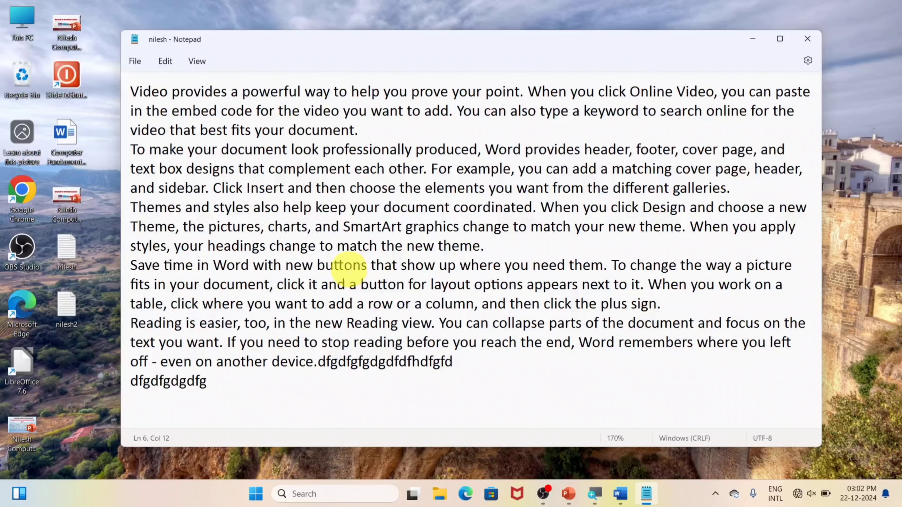
ctrl+scroll(349, 269, down, 4)
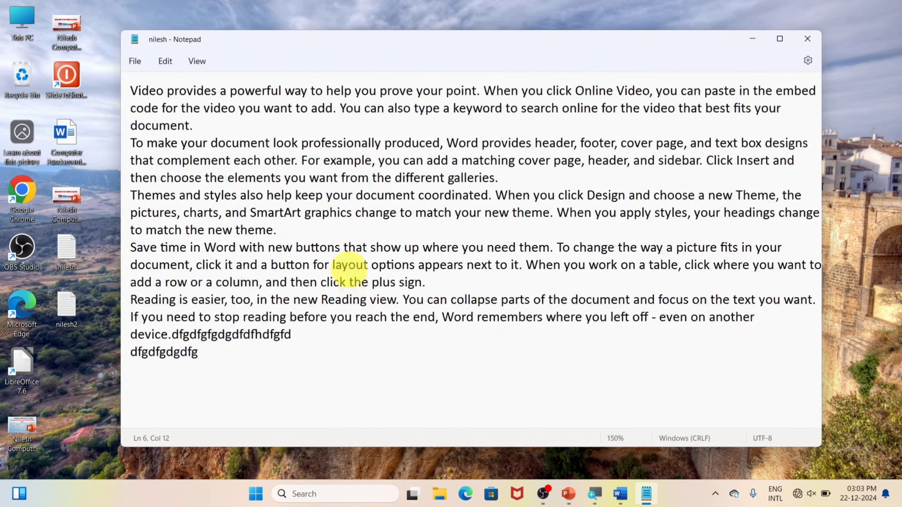
ctrl+scroll(348, 271, up, 4)
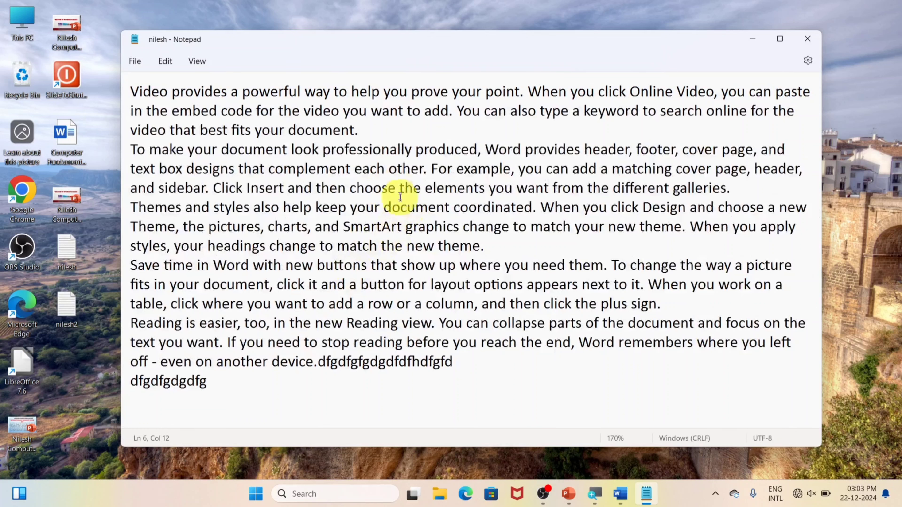
Step: Delete the word "theme" at the end of the third paragraph and undo the deletion
click(167, 61)
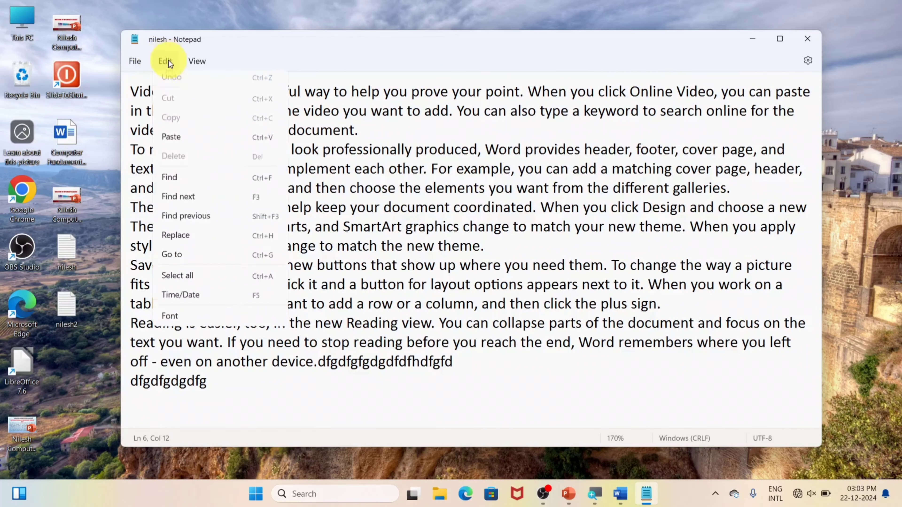
click(383, 169)
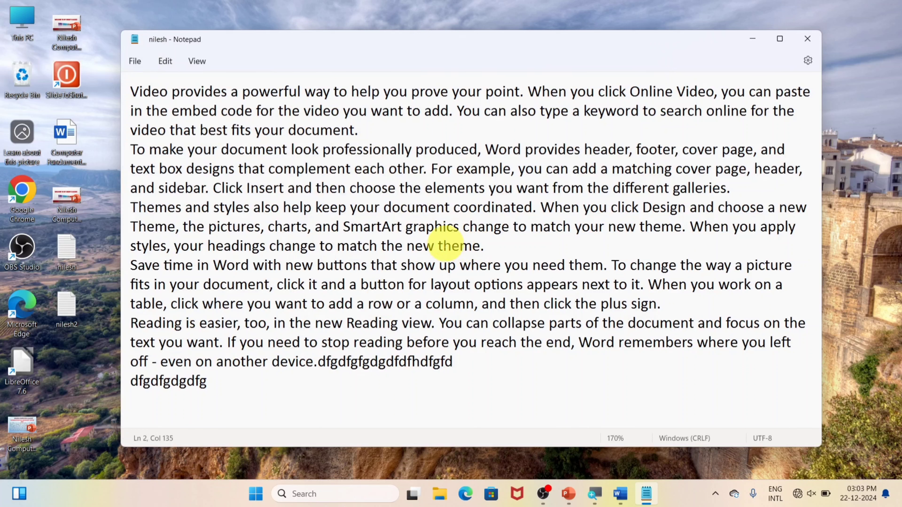
double_click(448, 245)
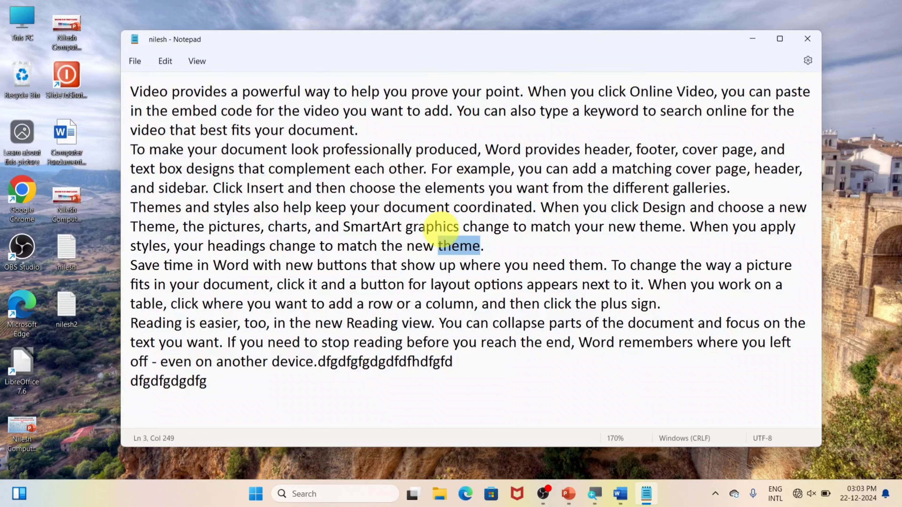
key(Delete)
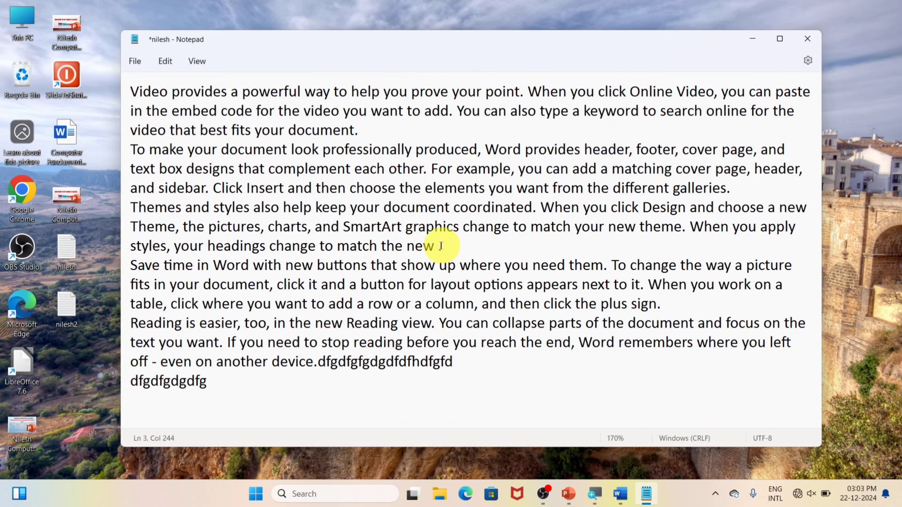
click(167, 62)
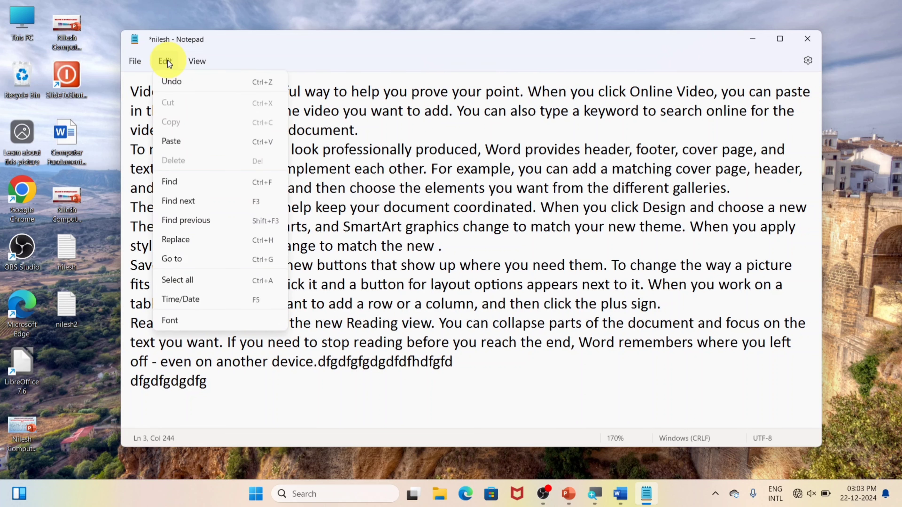
click(216, 84)
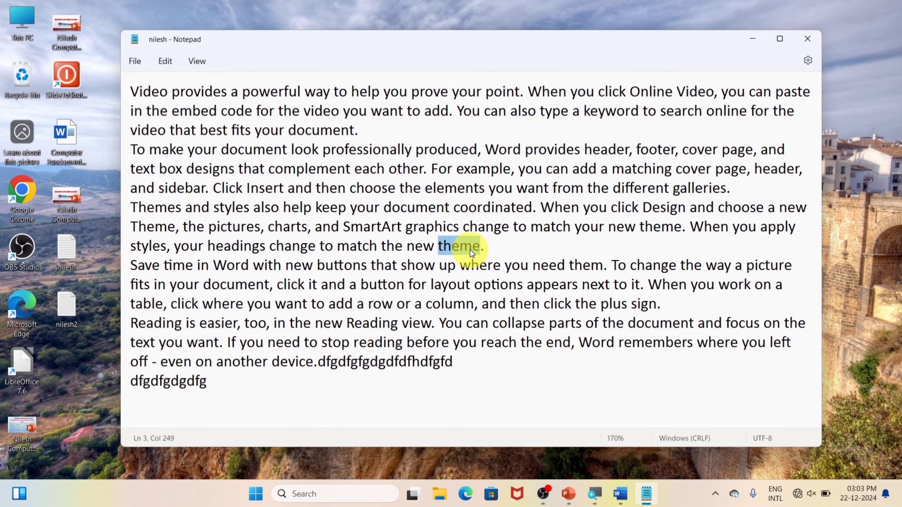
Step: Cut the word "theme" from the end of the third paragraph and paste it at the end of the first paragraph
click(166, 61)
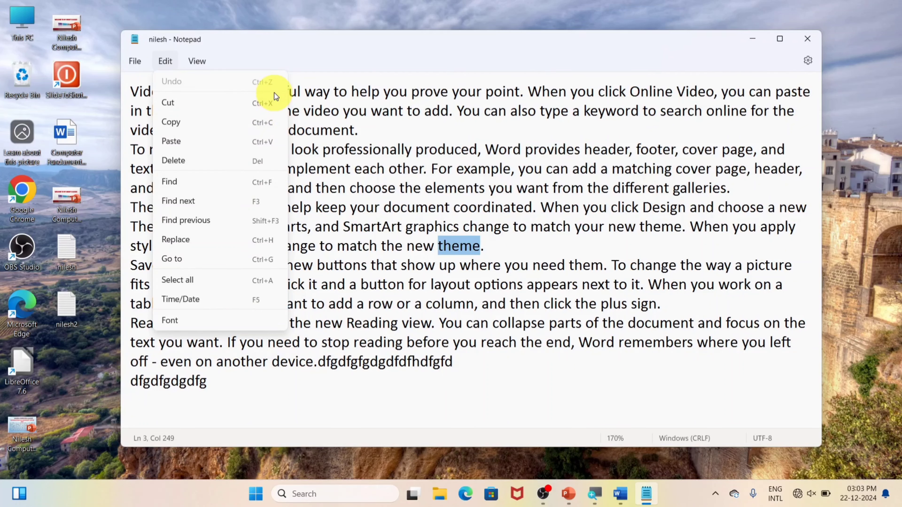
click(212, 105)
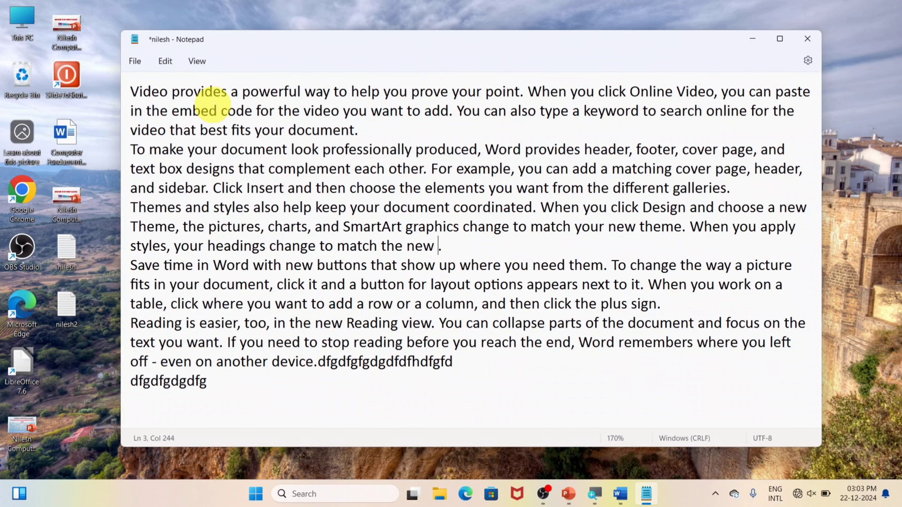
click(375, 127)
click(170, 61)
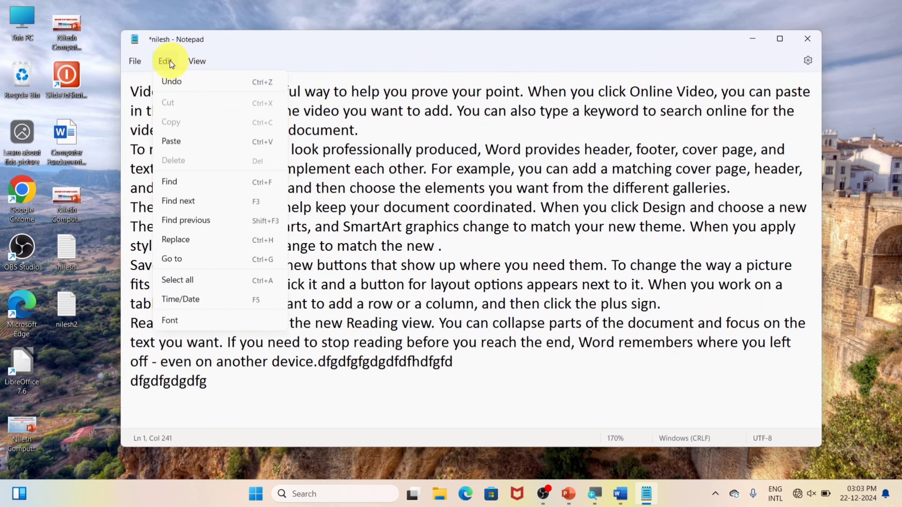
click(179, 146)
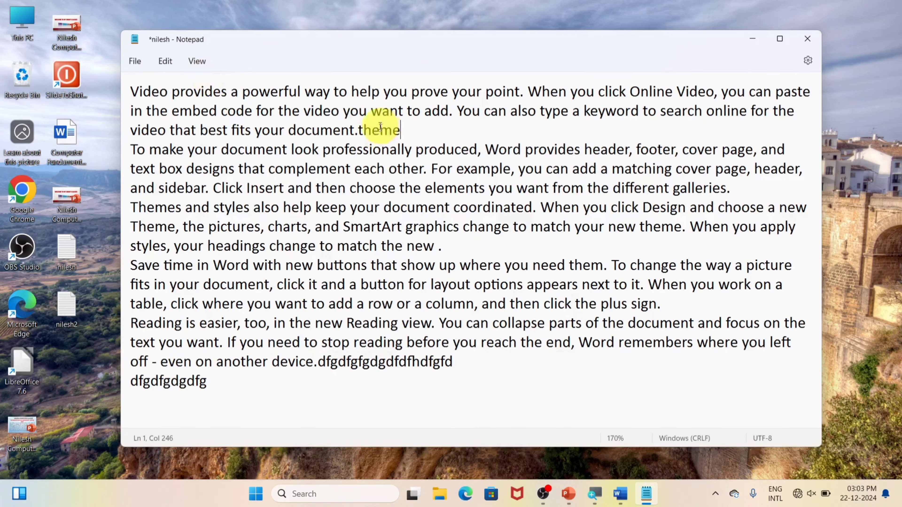
Step: Copy "Word" from the second paragraph and paste it at the end of the third paragraph
click(174, 59)
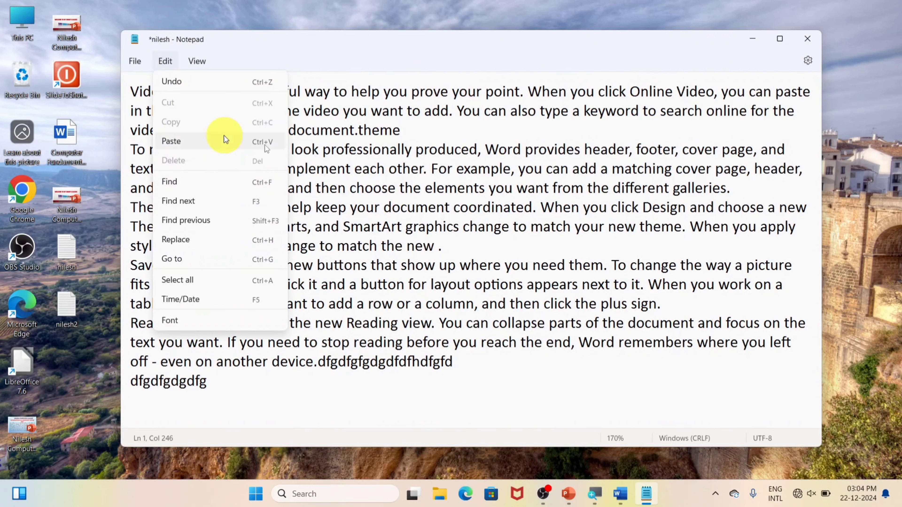
click(482, 181)
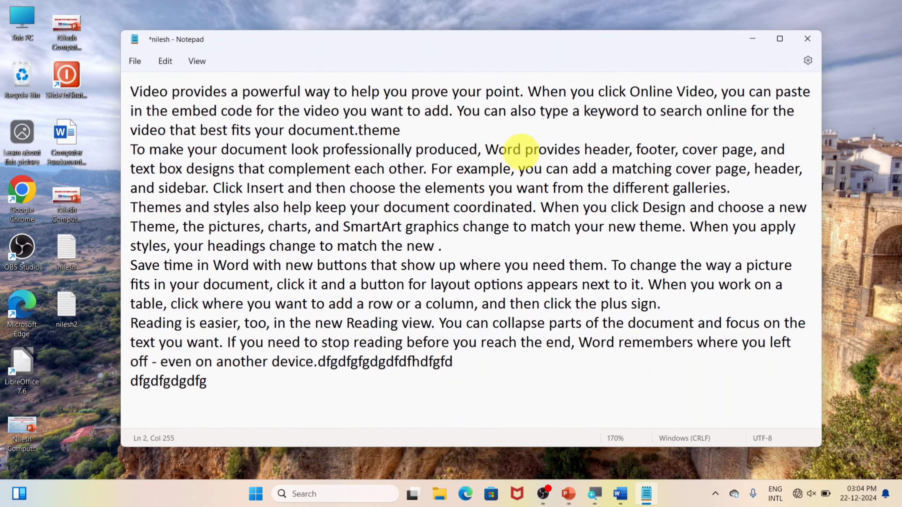
double_click(503, 150)
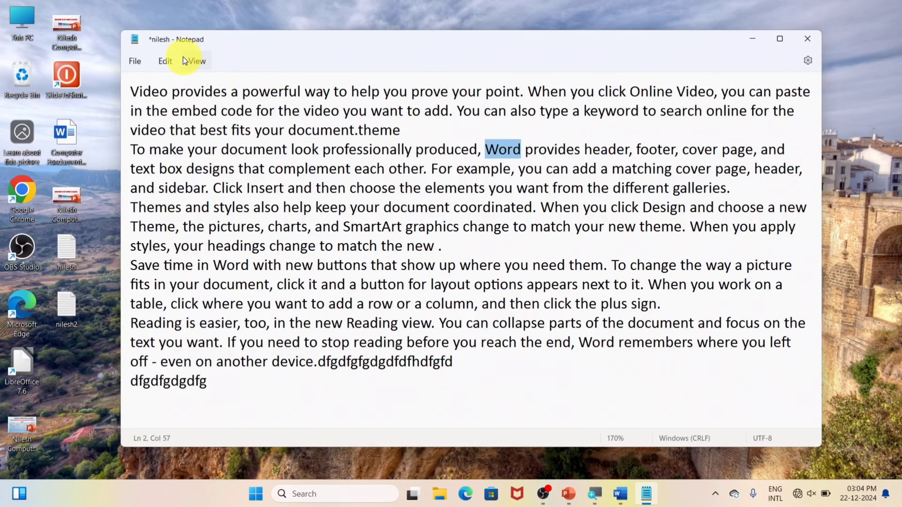
click(161, 63)
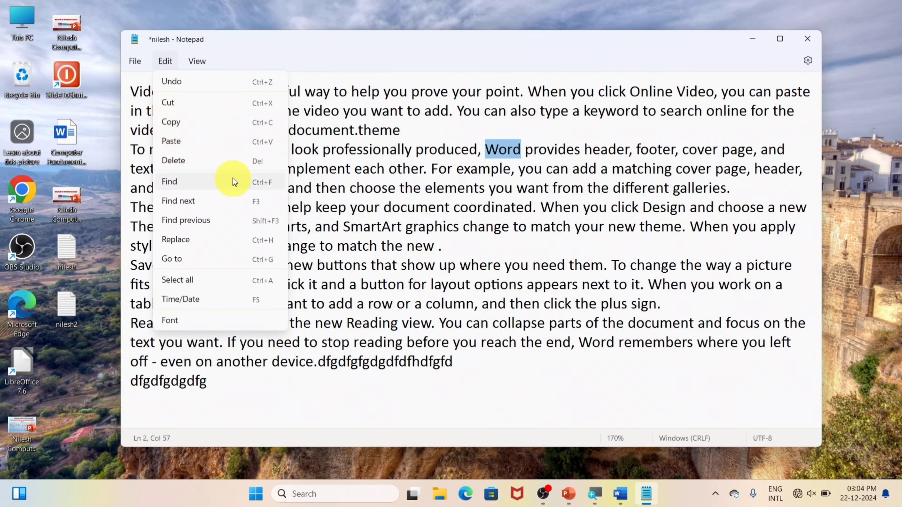
click(182, 126)
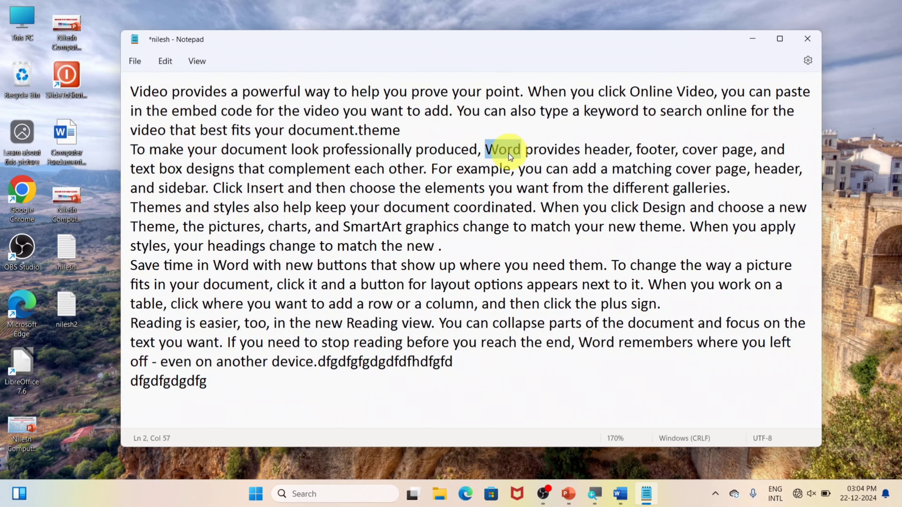
click(463, 248)
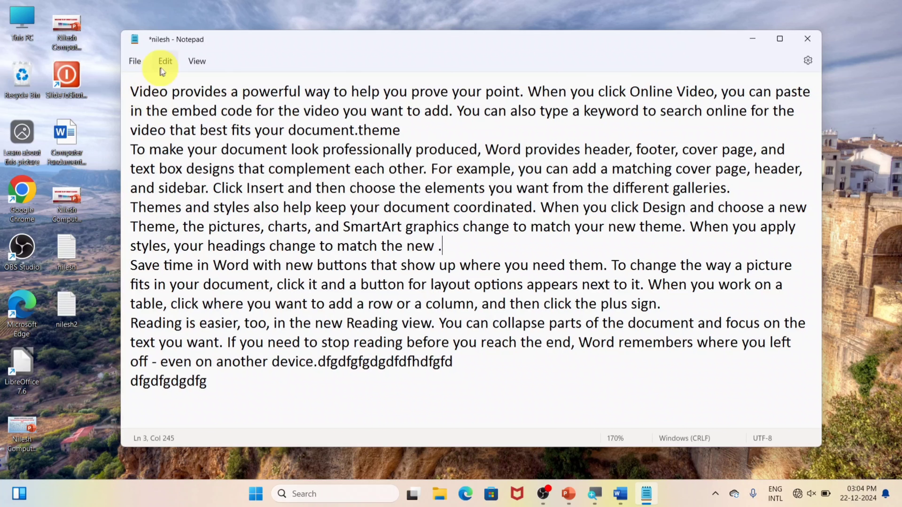
click(166, 62)
click(179, 141)
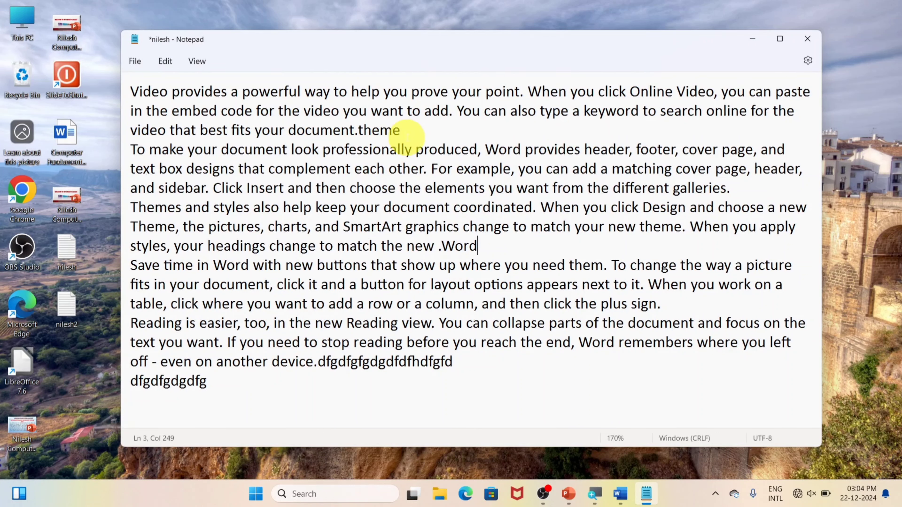
Step: Delete the word "professionally" from the second paragraph
click(163, 61)
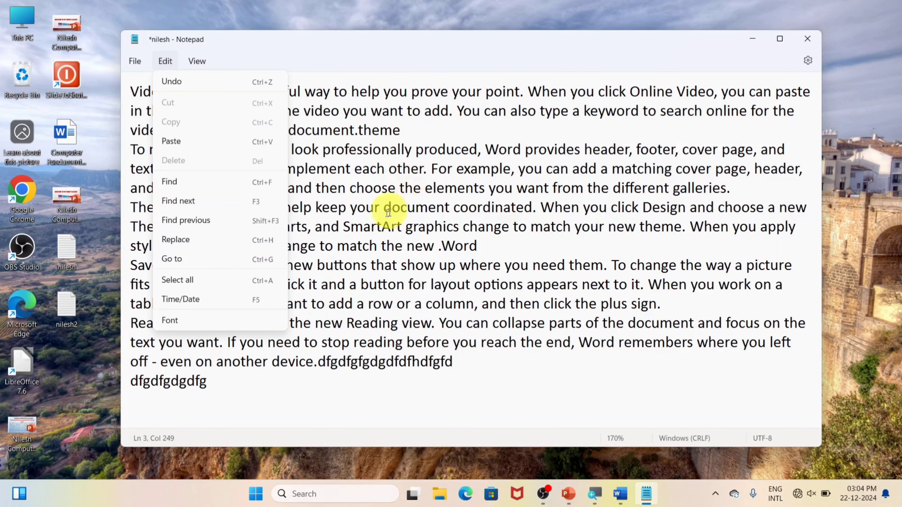
click(362, 149)
double_click(363, 149)
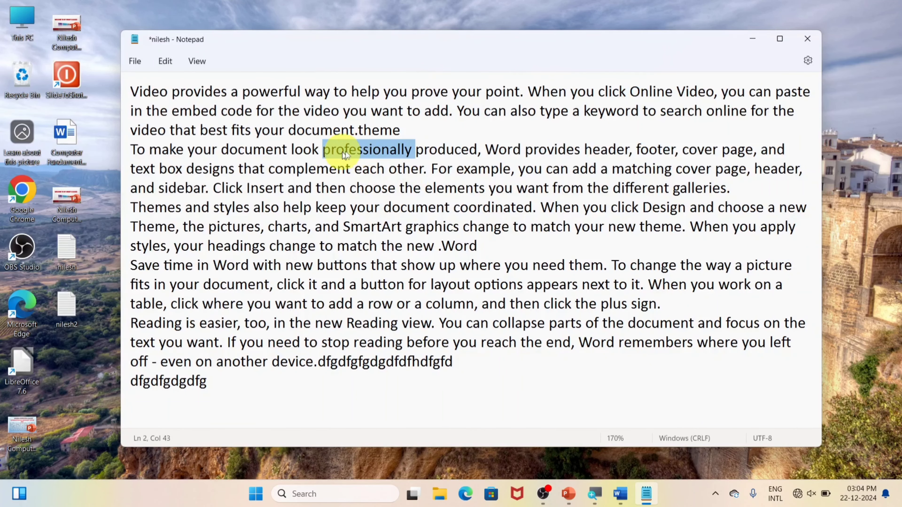
click(164, 61)
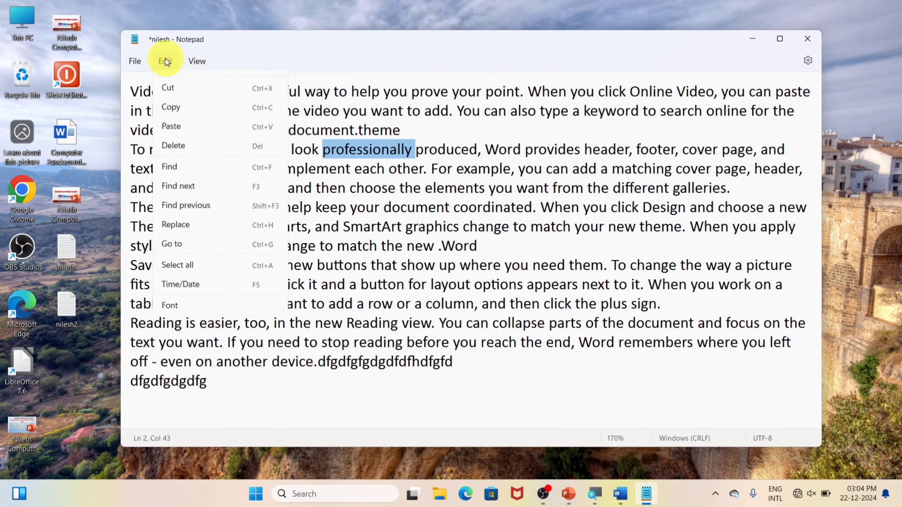
click(187, 161)
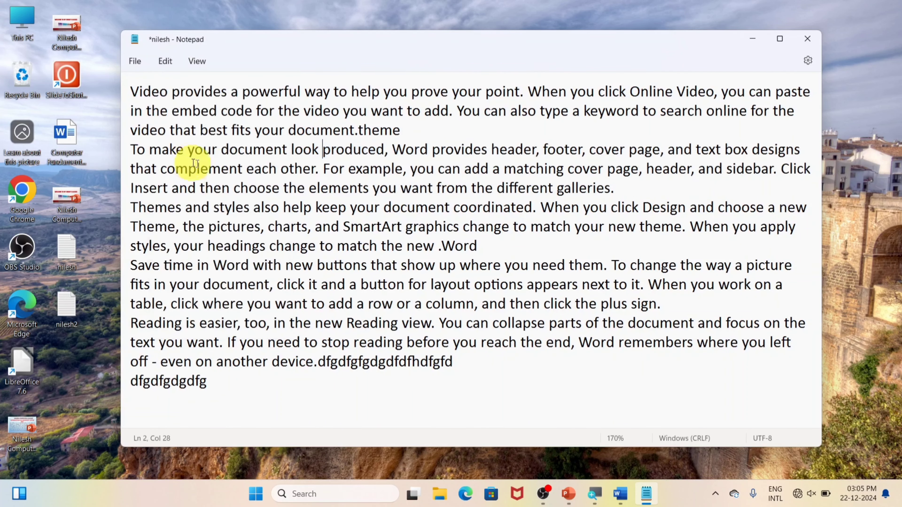
click(170, 64)
click(530, 148)
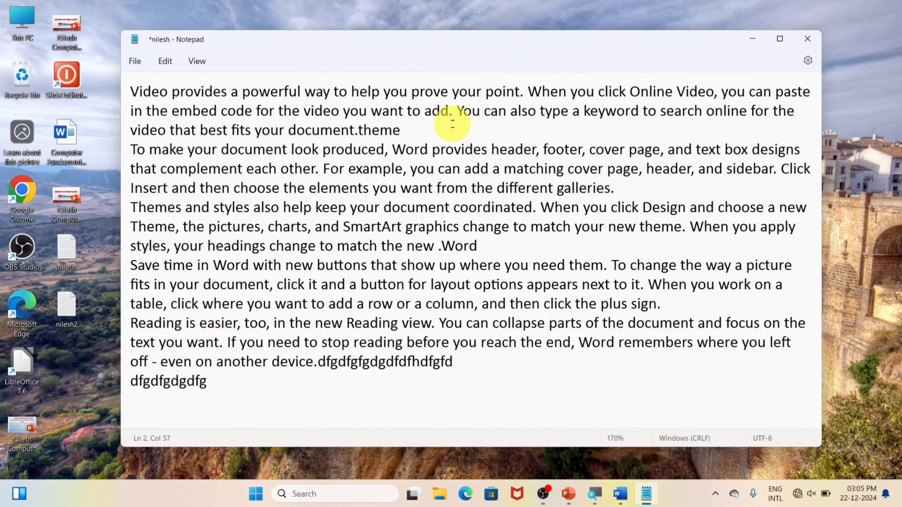
Step: Delete the last two lines of the document, from "off - even on another device." through the random letters below it
drag(453, 362, 314, 362)
drag(360, 393, 121, 362)
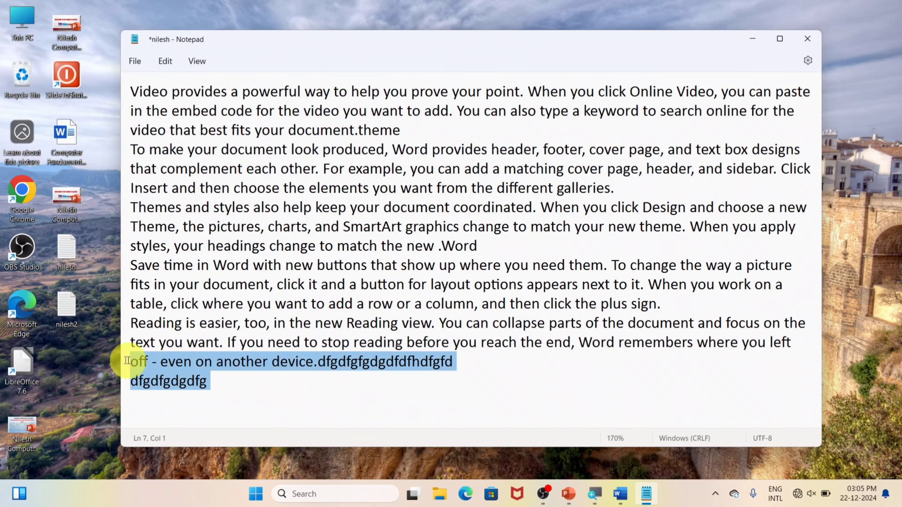
click(165, 61)
click(177, 162)
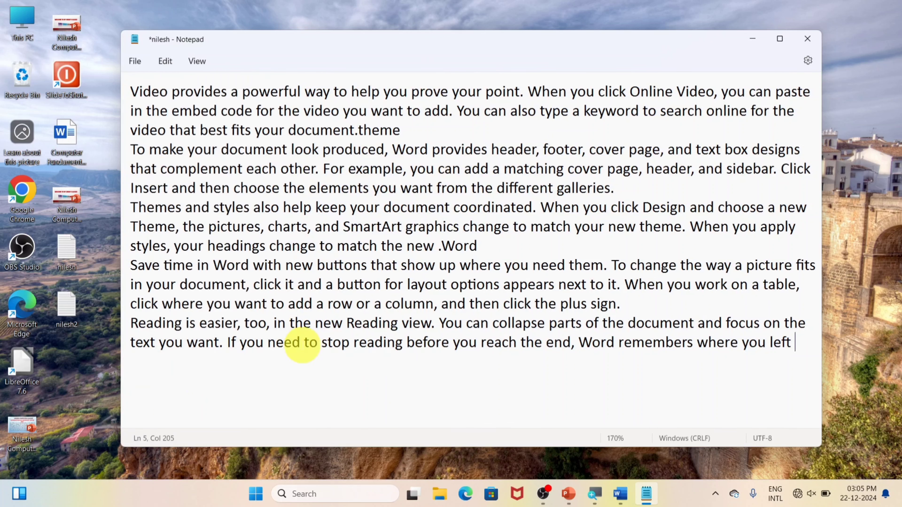
Step: Search the document for "word" and advance to its match in the second paragraph
click(171, 63)
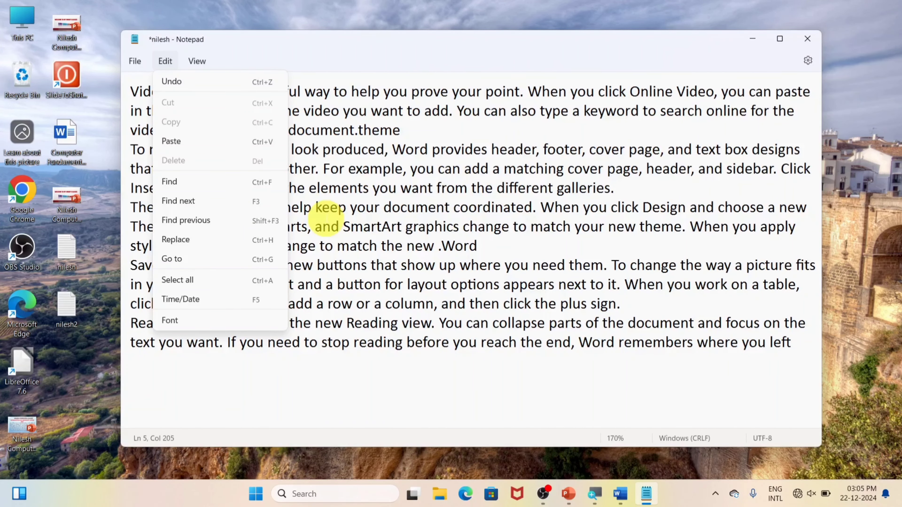
click(180, 184)
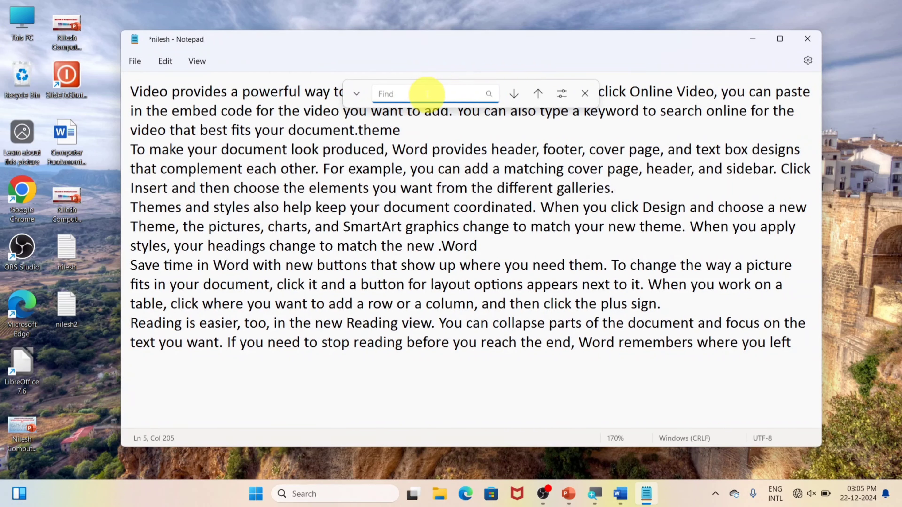
text(word)
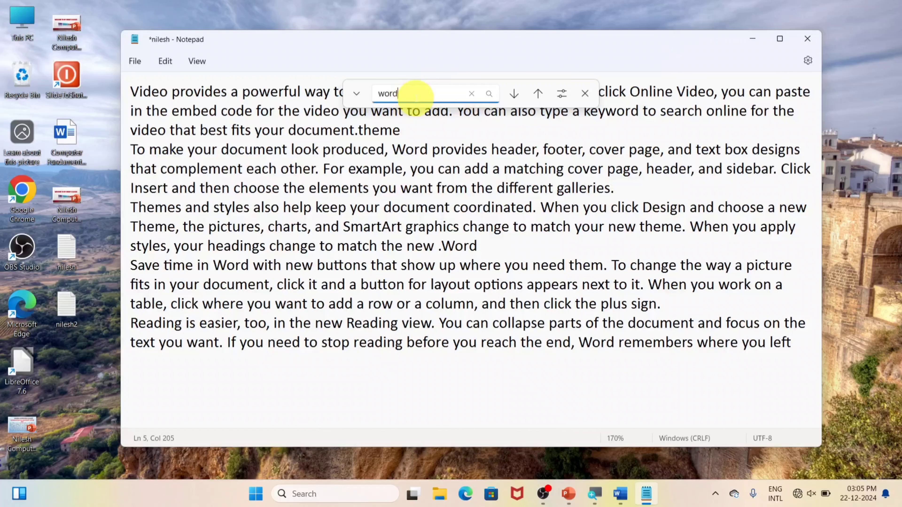
click(489, 94)
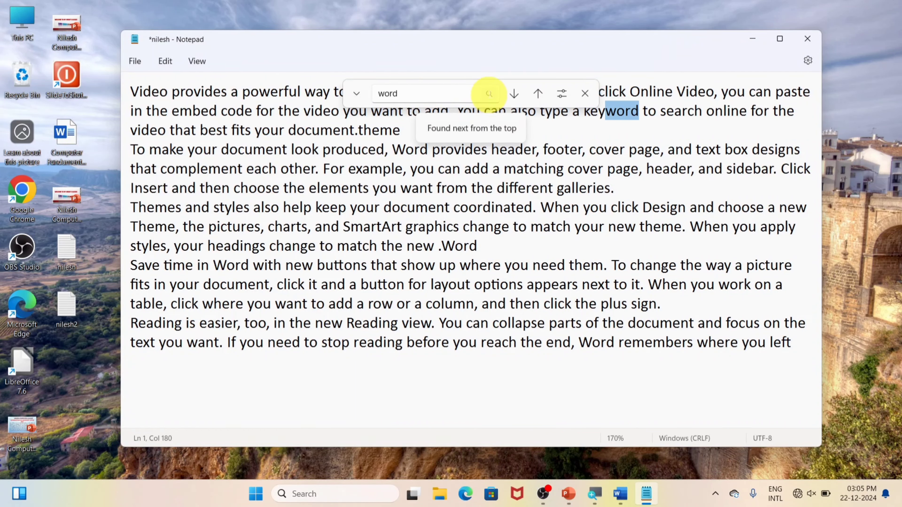
click(489, 93)
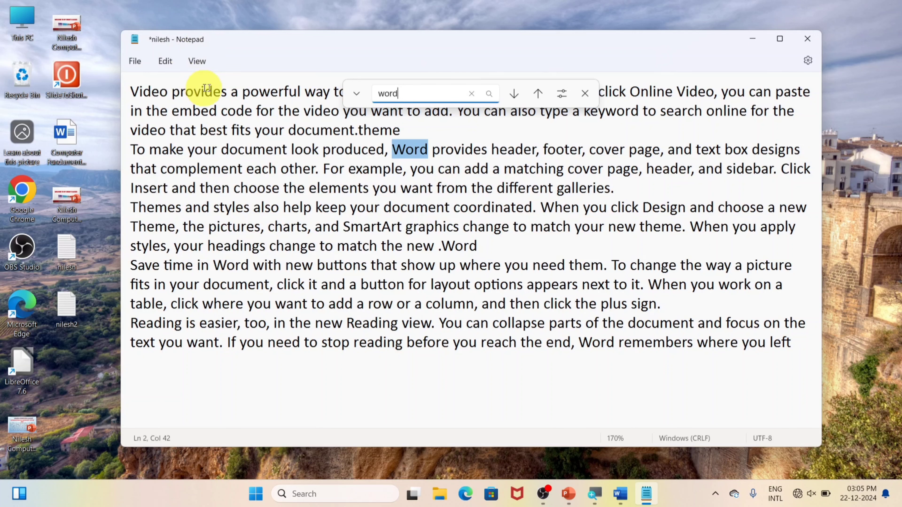
Step: Use Find next, Find previous and Find next again to move between the "Word" matches in the second and third paragraphs
click(167, 60)
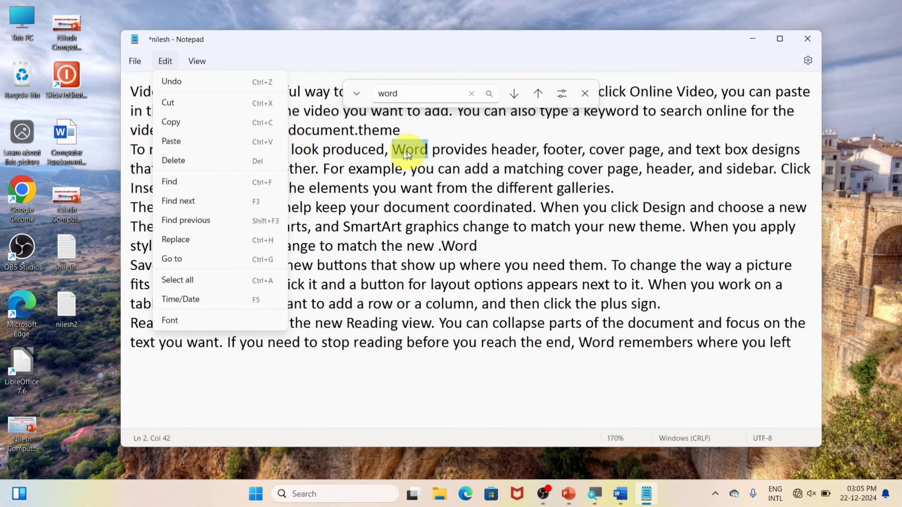
click(222, 204)
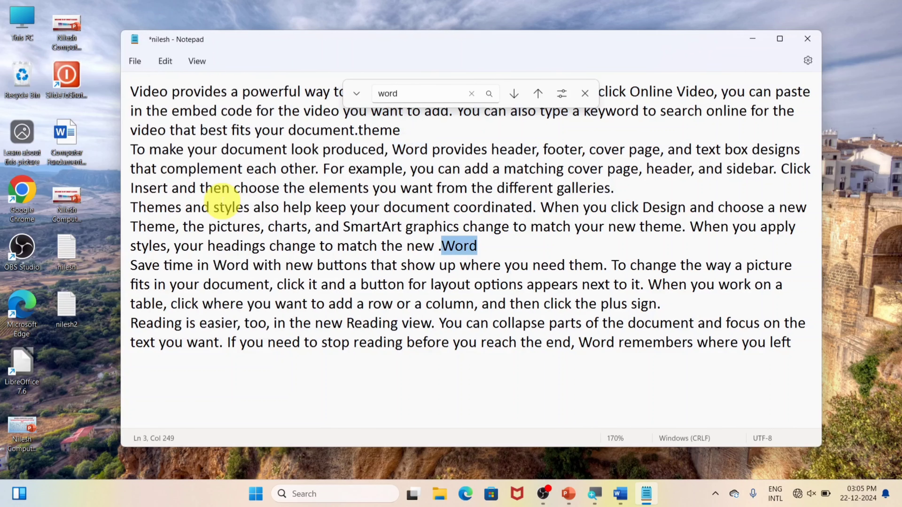
click(167, 62)
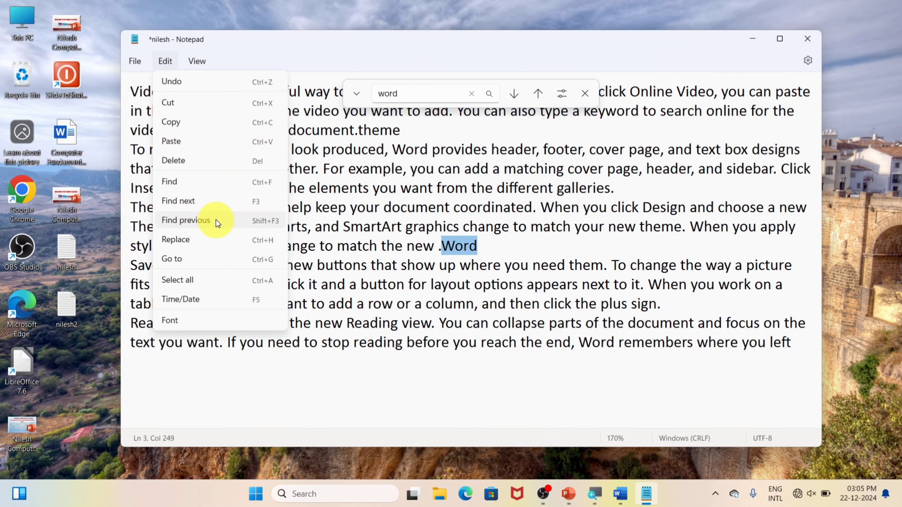
click(232, 224)
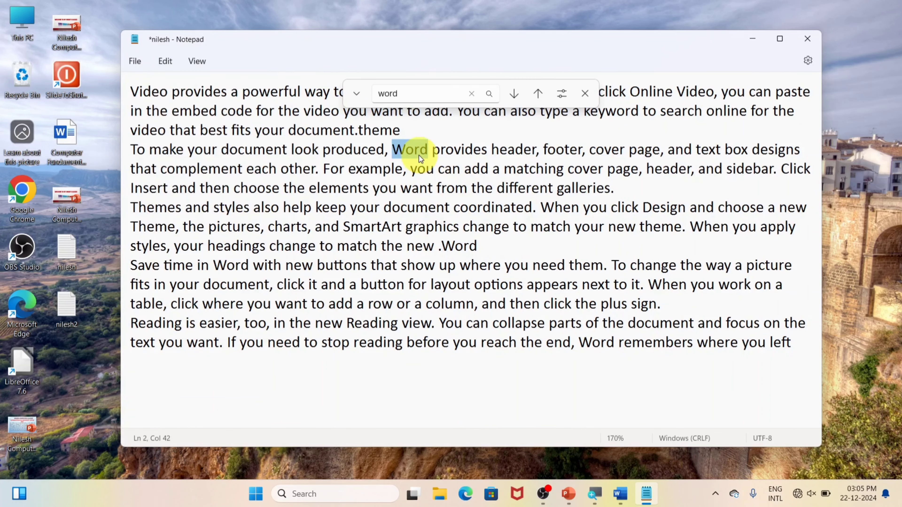
click(166, 61)
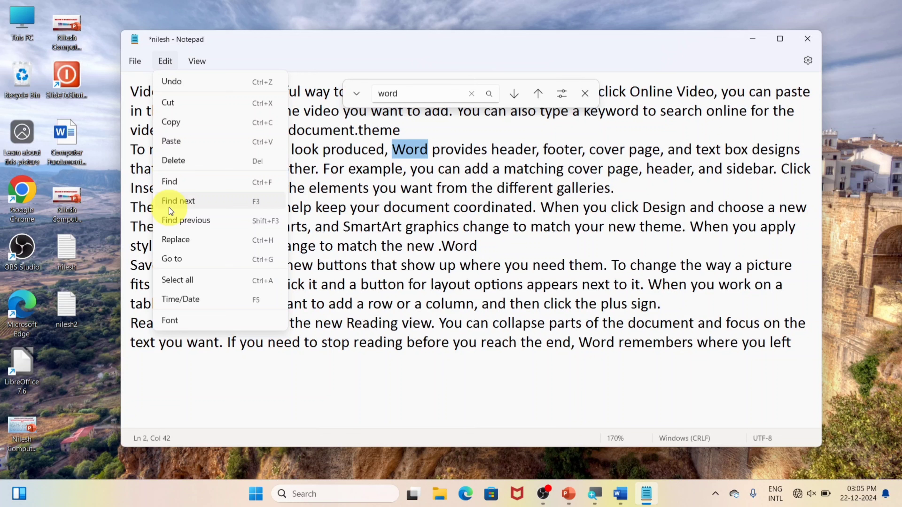
click(204, 207)
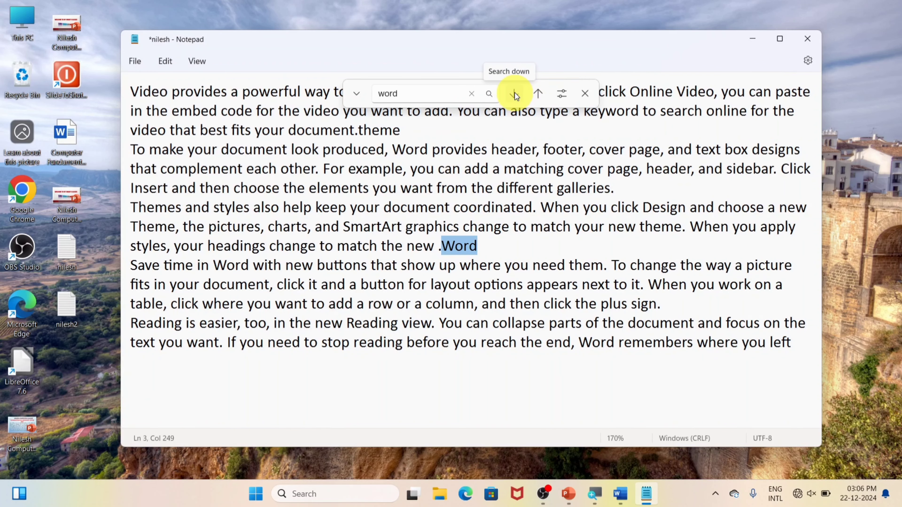
Step: Search down and up through the matches of "word", ending at the one in the fourth paragraph
click(515, 95)
click(539, 94)
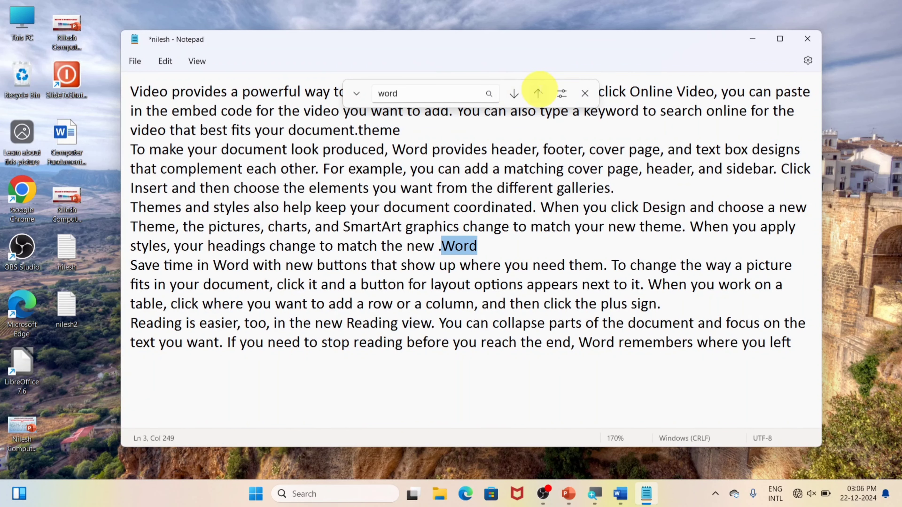
click(538, 94)
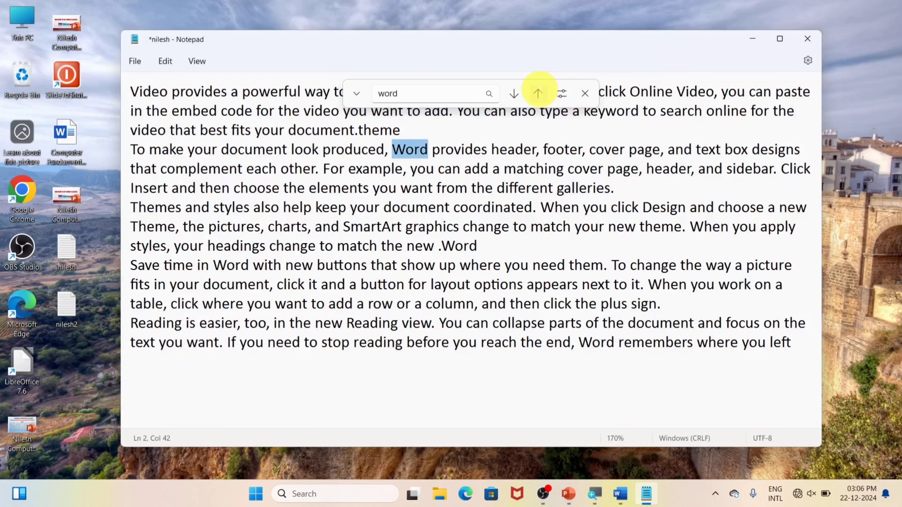
click(514, 94)
click(515, 93)
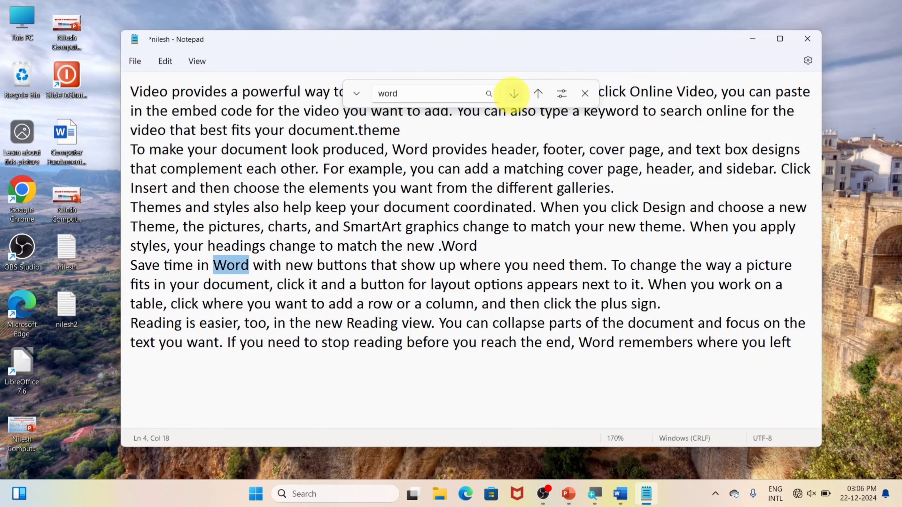
click(168, 61)
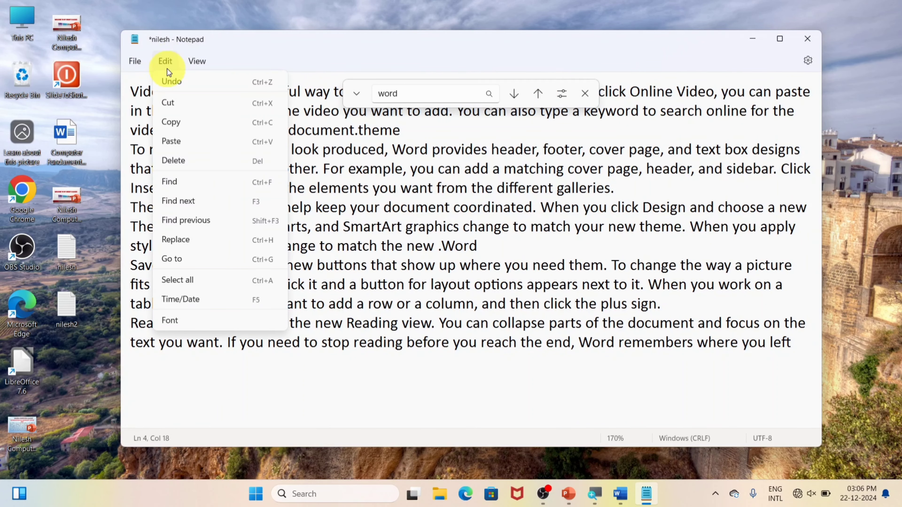
click(189, 242)
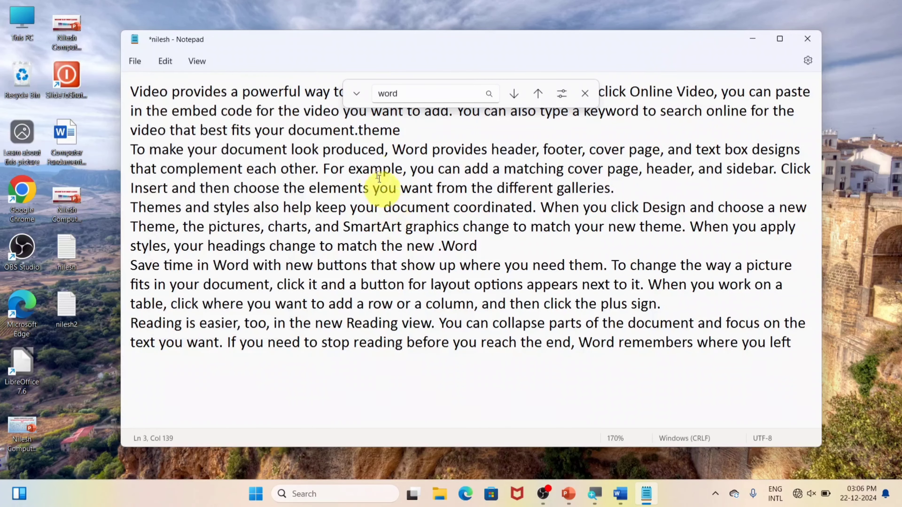
click(355, 94)
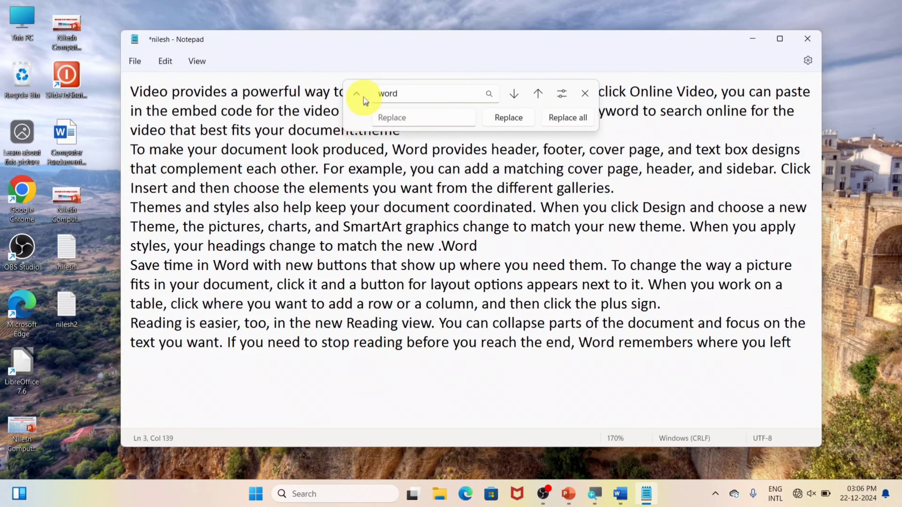
click(356, 93)
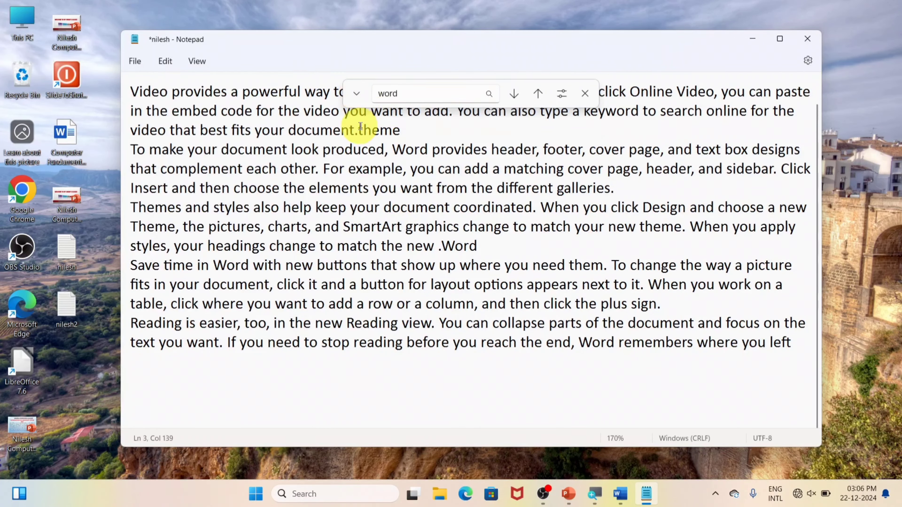
click(168, 59)
click(194, 241)
key(Escape)
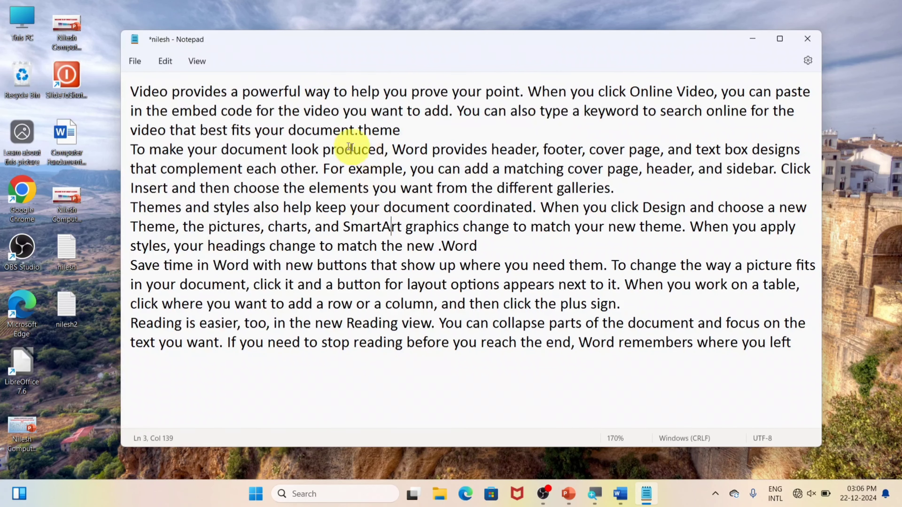
Step: Replace all occurrences of "your" in the document with "aapka"
click(162, 63)
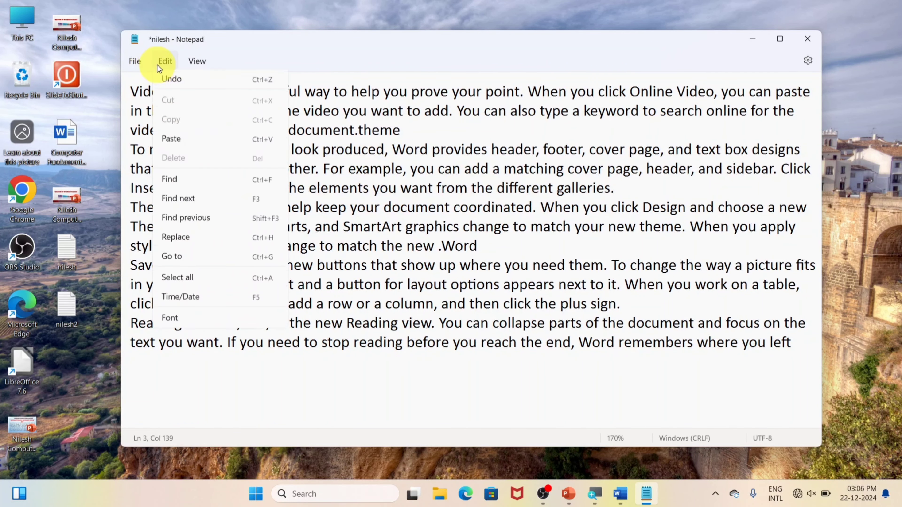
click(205, 243)
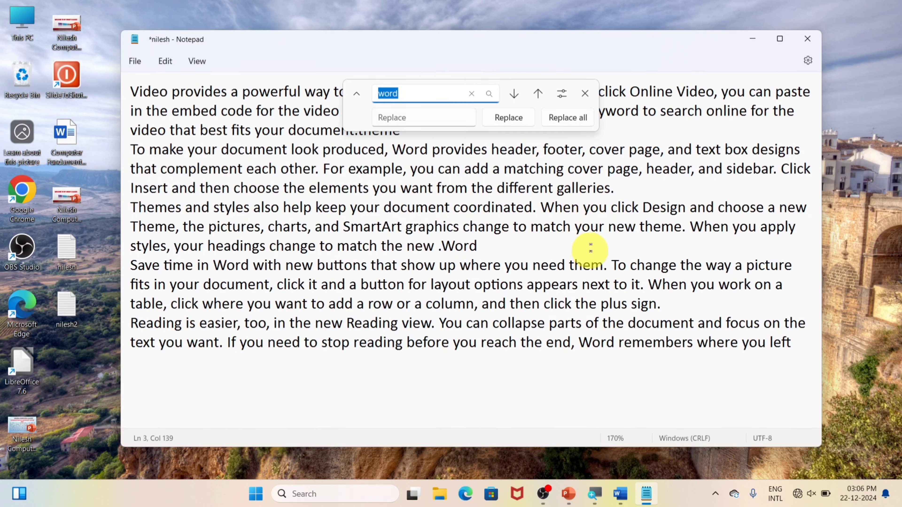
double_click(589, 226)
click(402, 92)
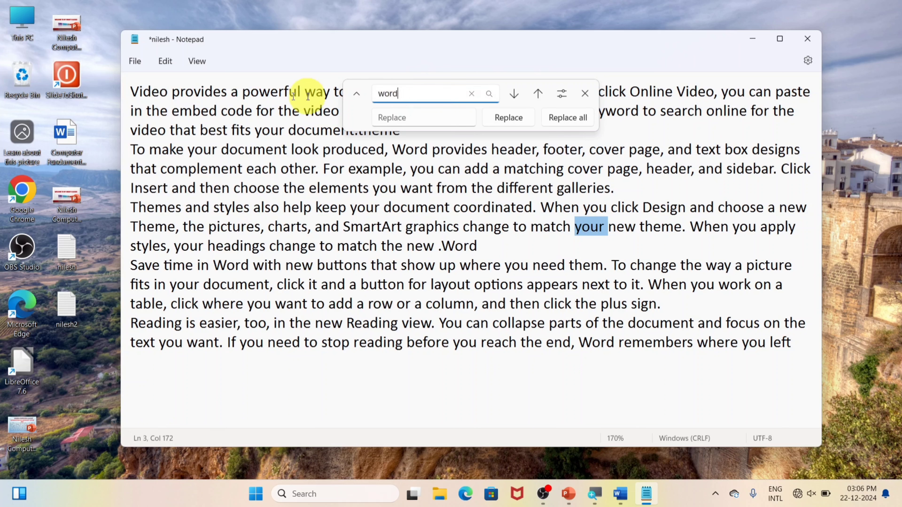
double_click(392, 95)
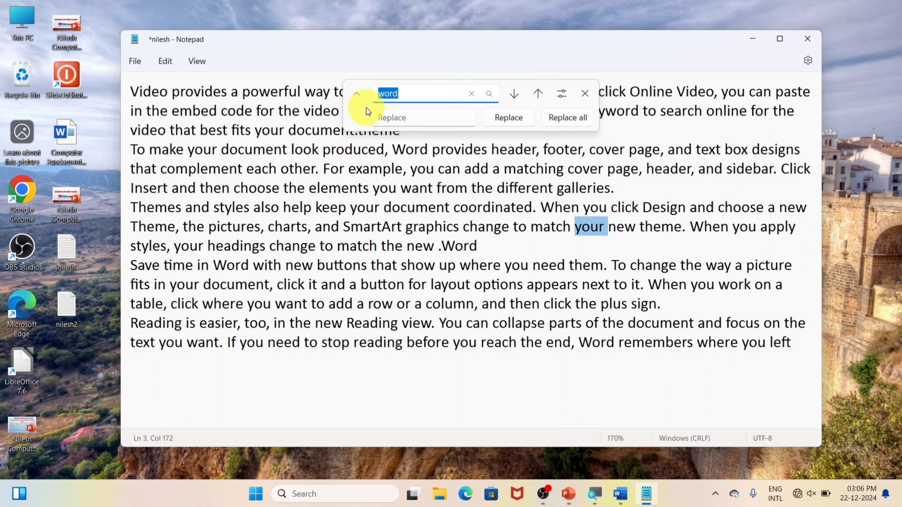
text(your)
click(418, 117)
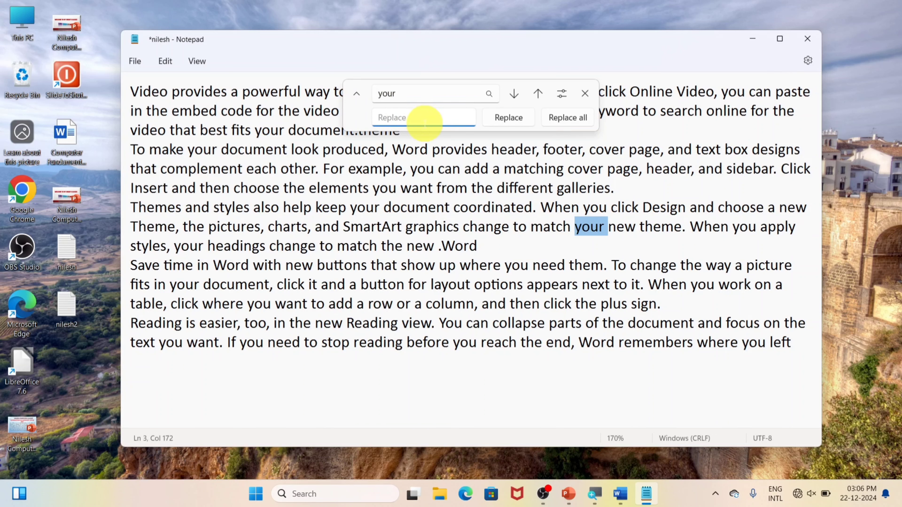
text(aapka)
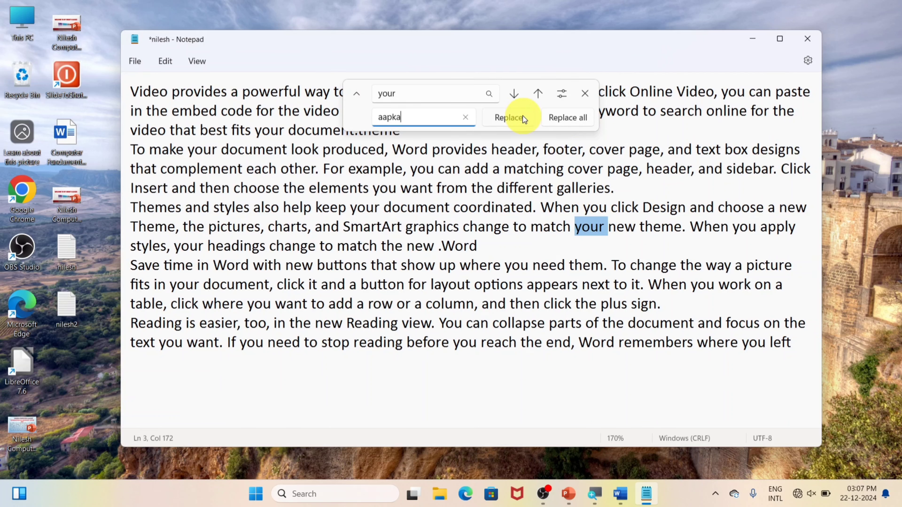
click(562, 119)
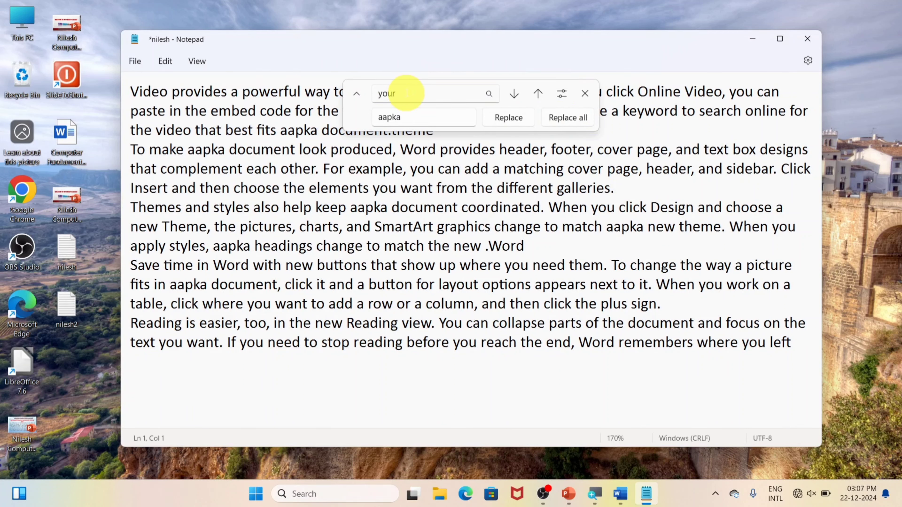
Step: Search the document for "aapka"
drag(407, 93, 281, 92)
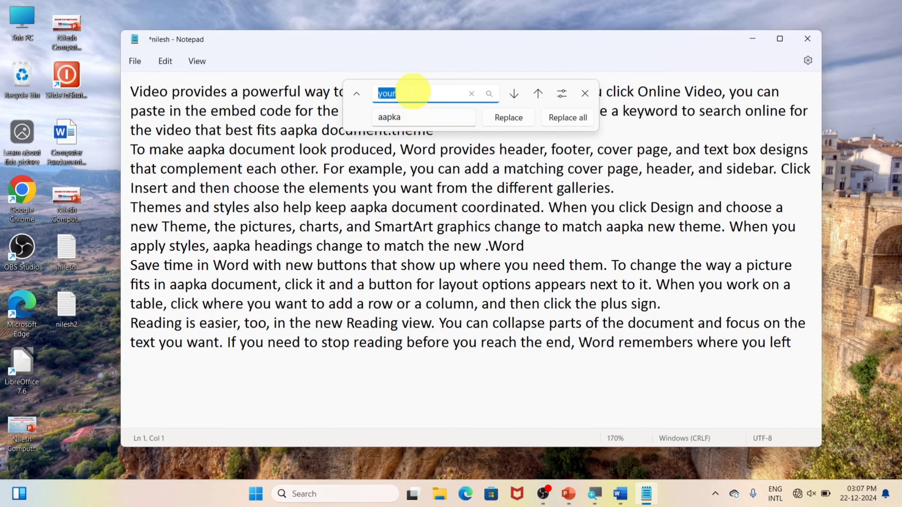
text(aapka)
click(489, 94)
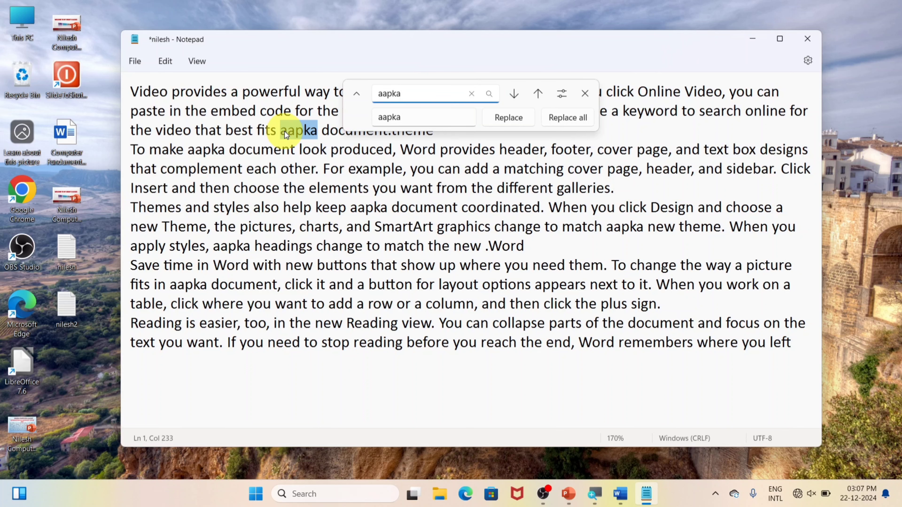
Step: Step forward through the "aapka" matches to the second one in the third paragraph, and close the find and replace bar
click(489, 94)
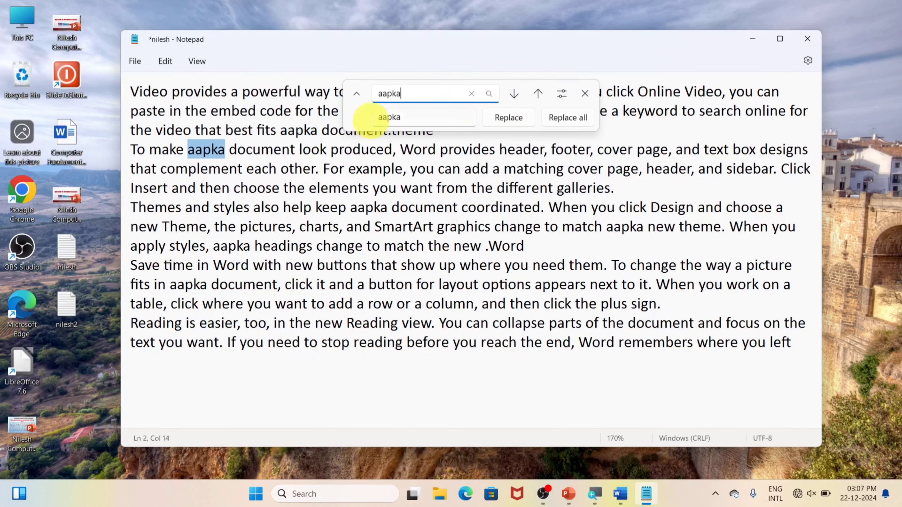
click(490, 94)
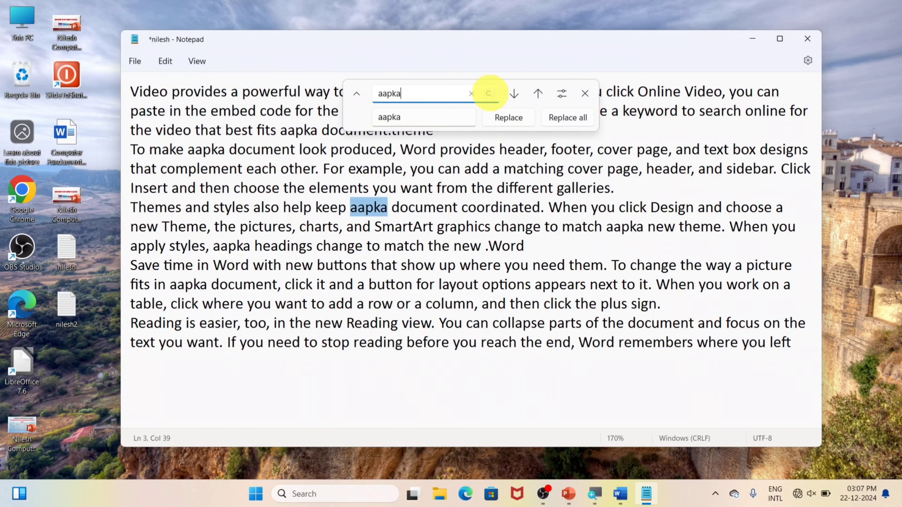
click(493, 95)
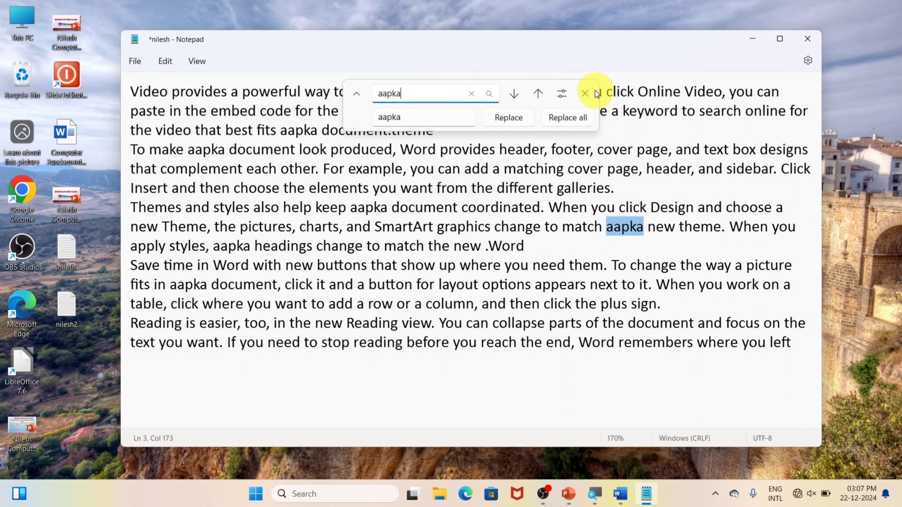
click(587, 95)
Step: Move the cursor to the start of line 4 with the Go to command
click(165, 61)
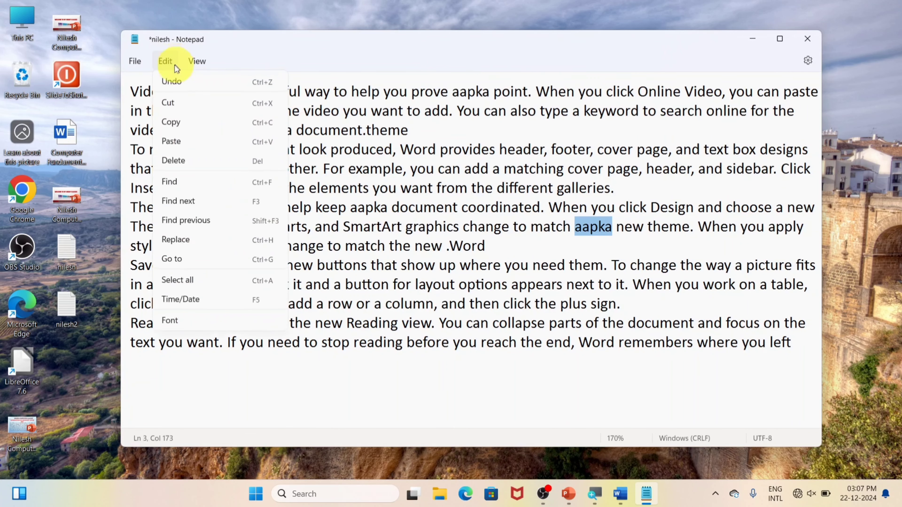
click(201, 263)
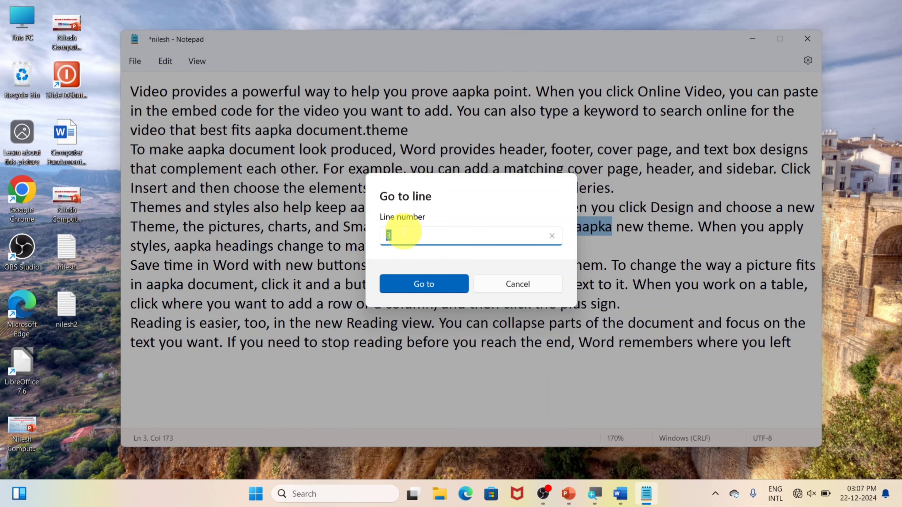
click(437, 289)
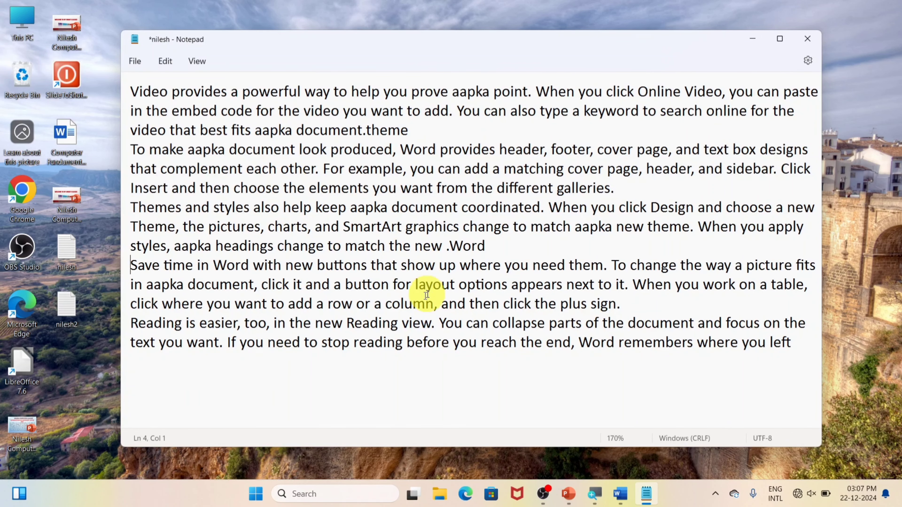
Step: Move the cursor to line 1 with the Go to command, and select all the text in the document
key(ctrl+a)
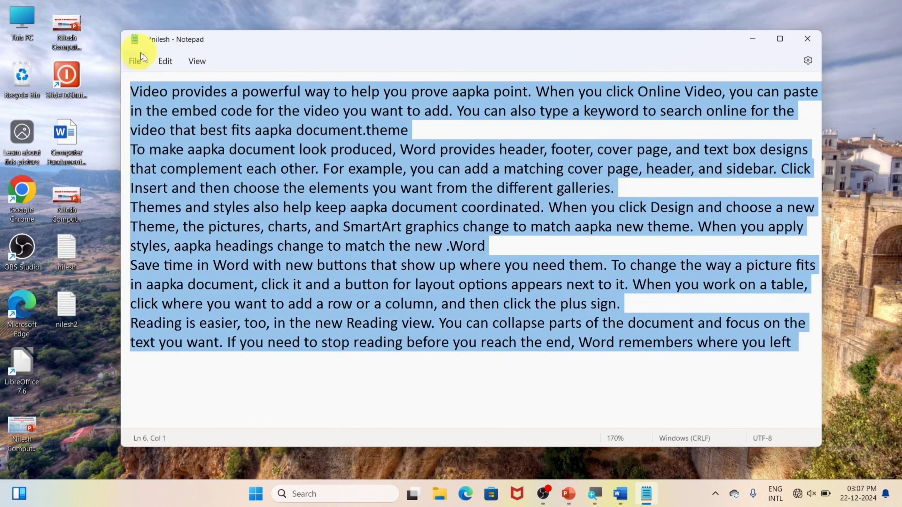
click(164, 61)
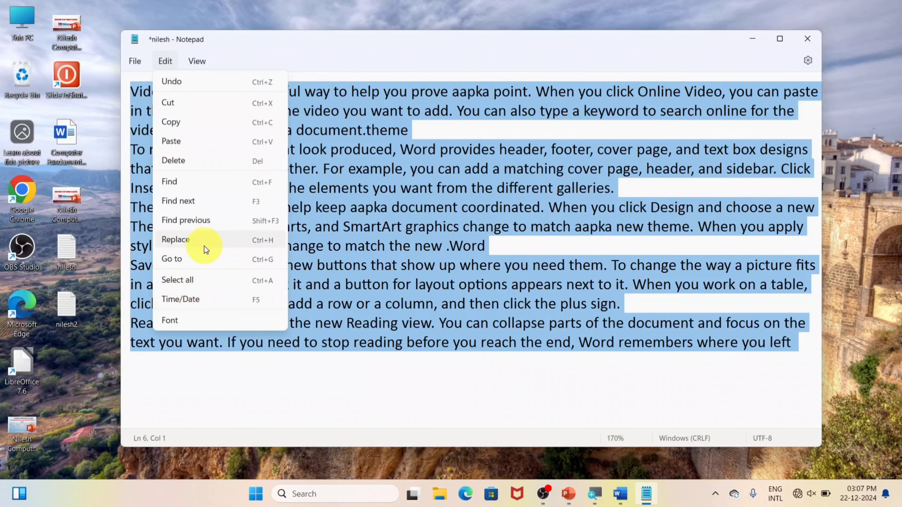
click(194, 261)
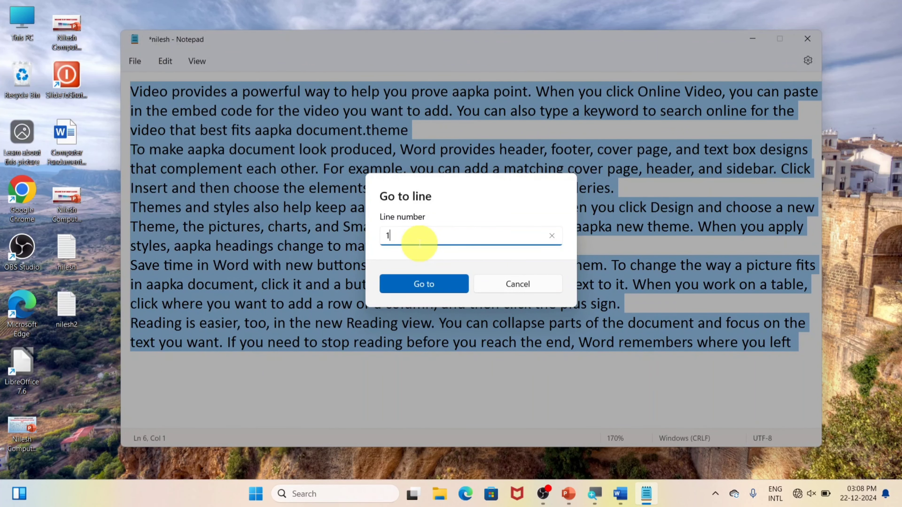
click(421, 290)
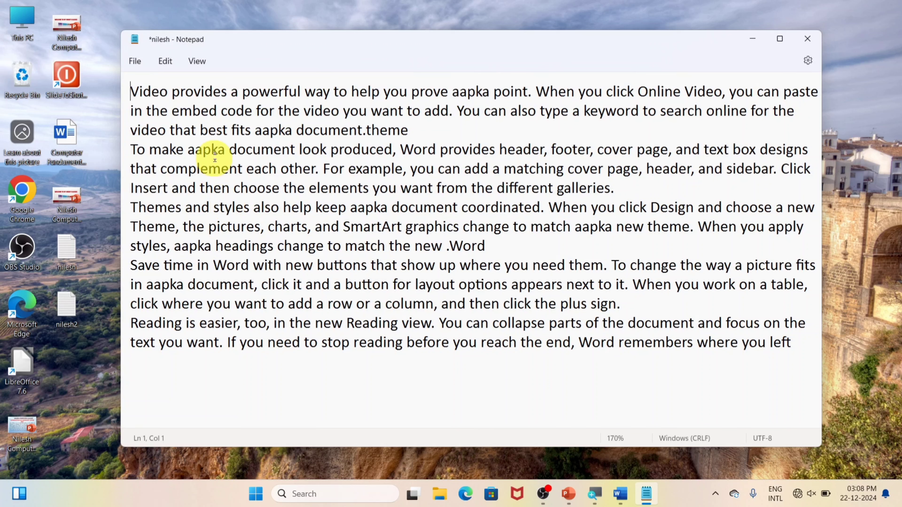
click(166, 61)
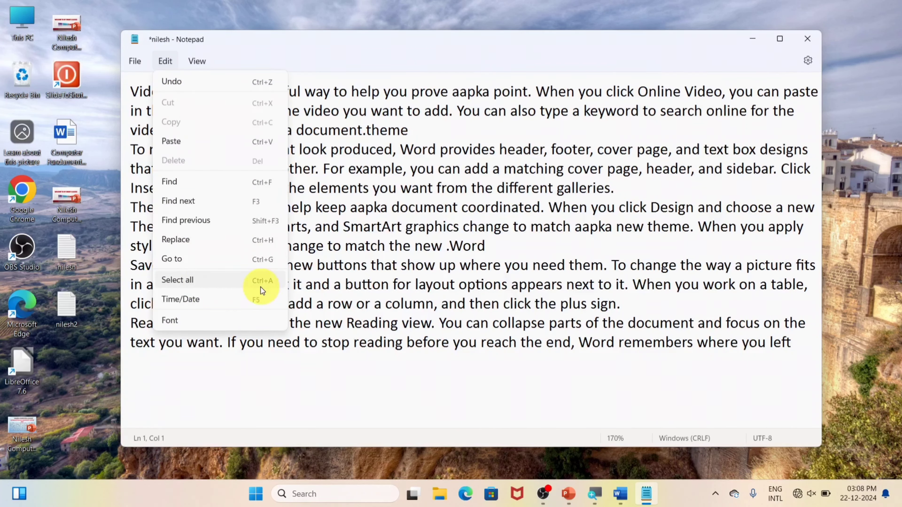
click(212, 280)
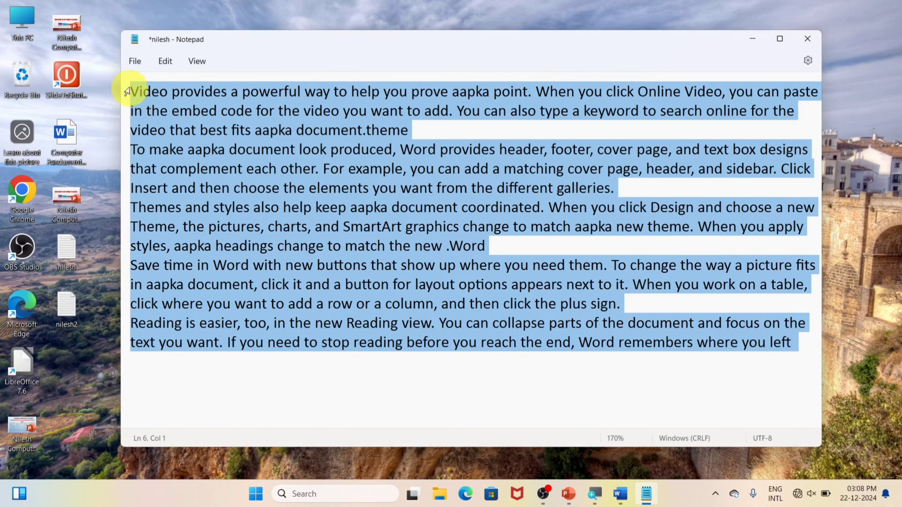
Step: Insert the current time and date on the empty line below the last paragraph
click(167, 62)
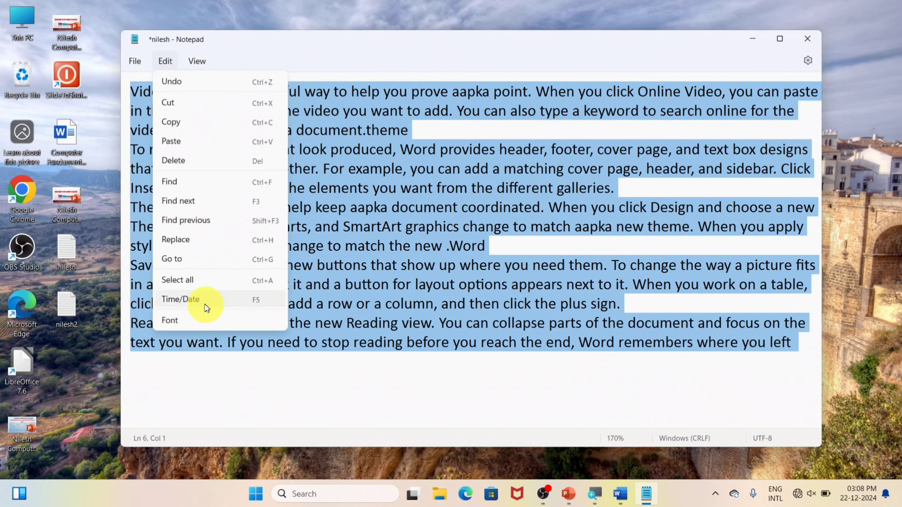
click(403, 409)
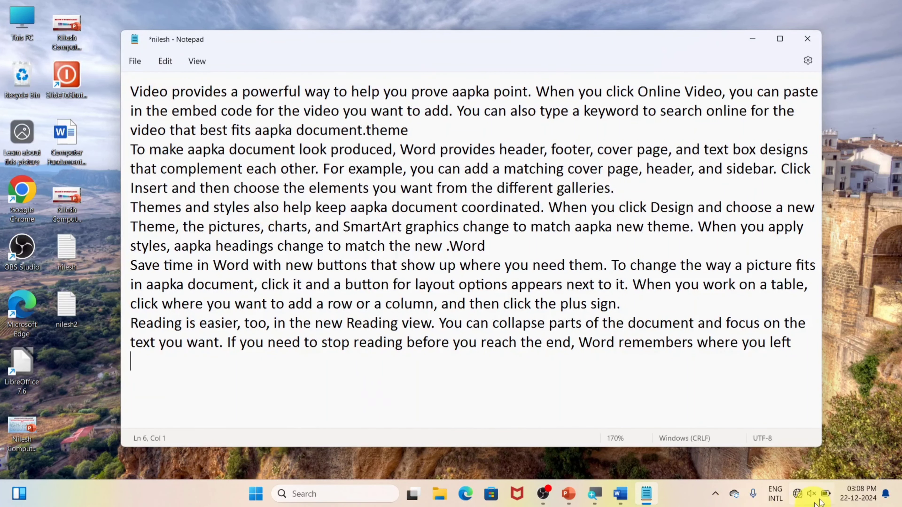
click(164, 64)
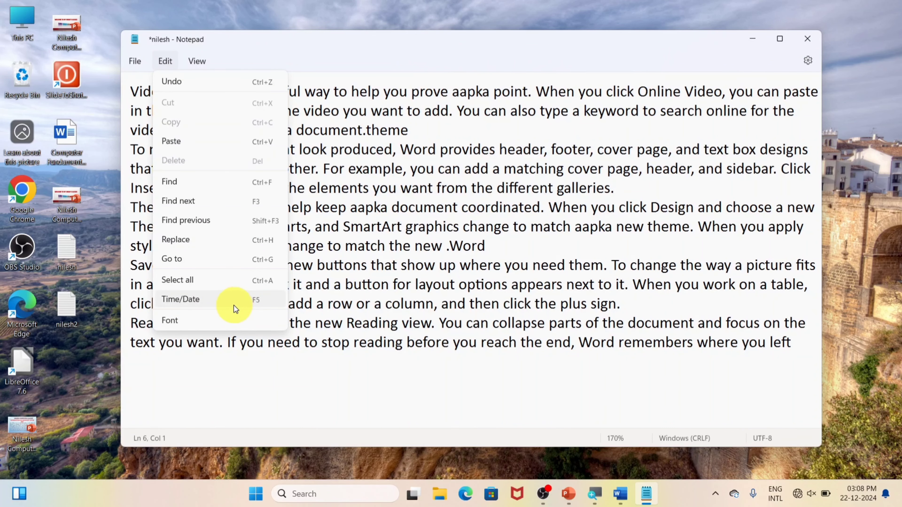
click(223, 303)
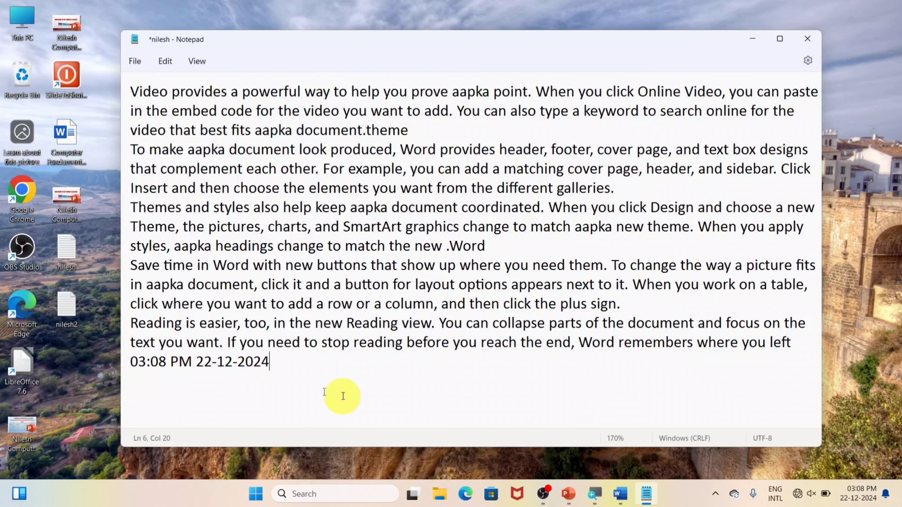
Step: Open the font settings and set the font family to Arial
click(165, 61)
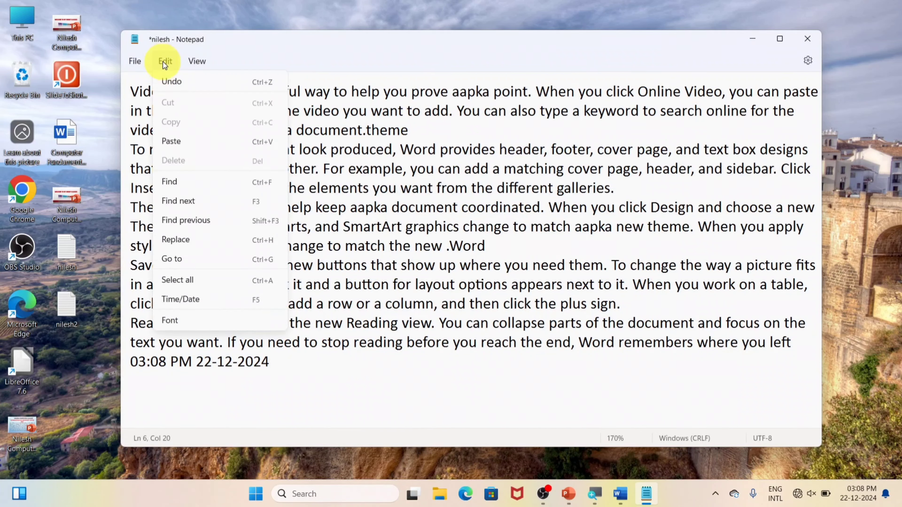
click(228, 325)
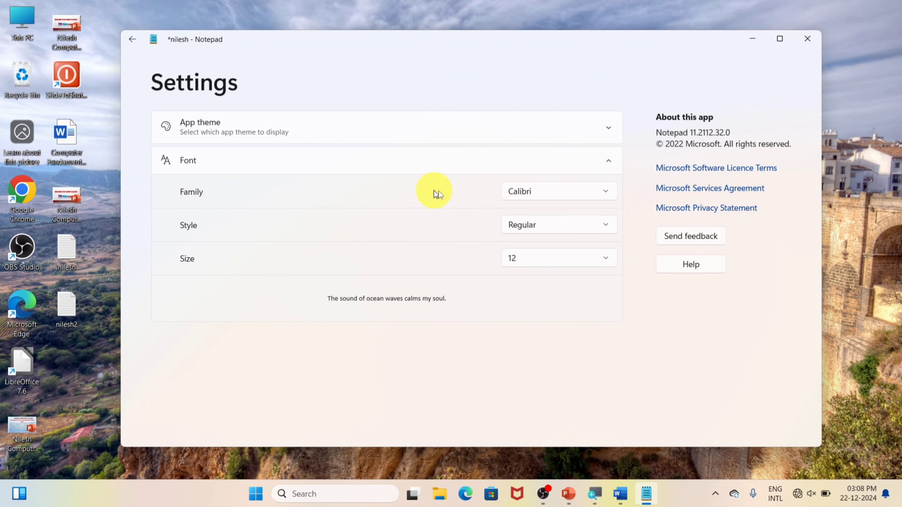
click(611, 192)
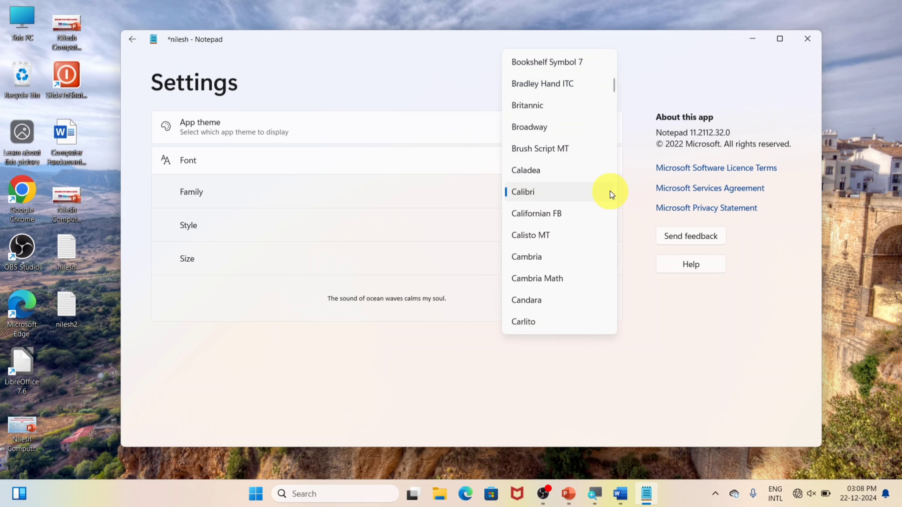
scroll(580, 165, up, 5)
scroll(581, 166, up, 3)
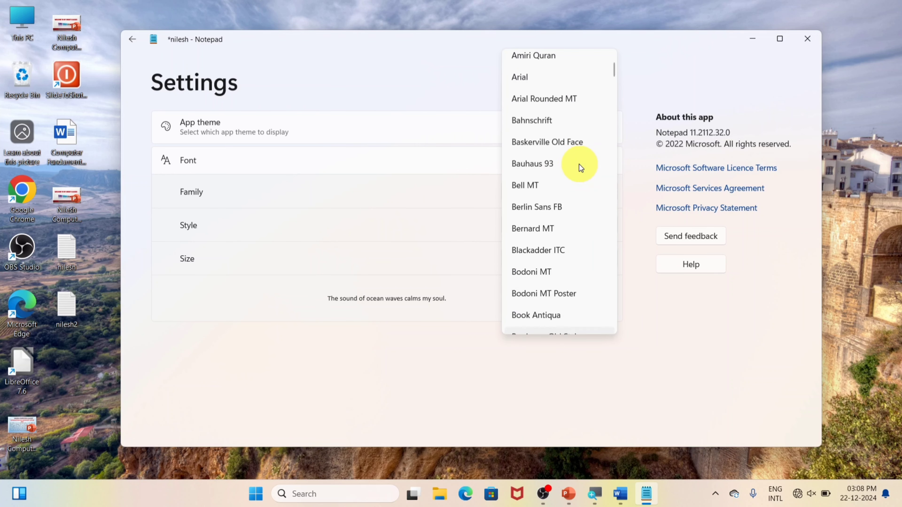
click(530, 77)
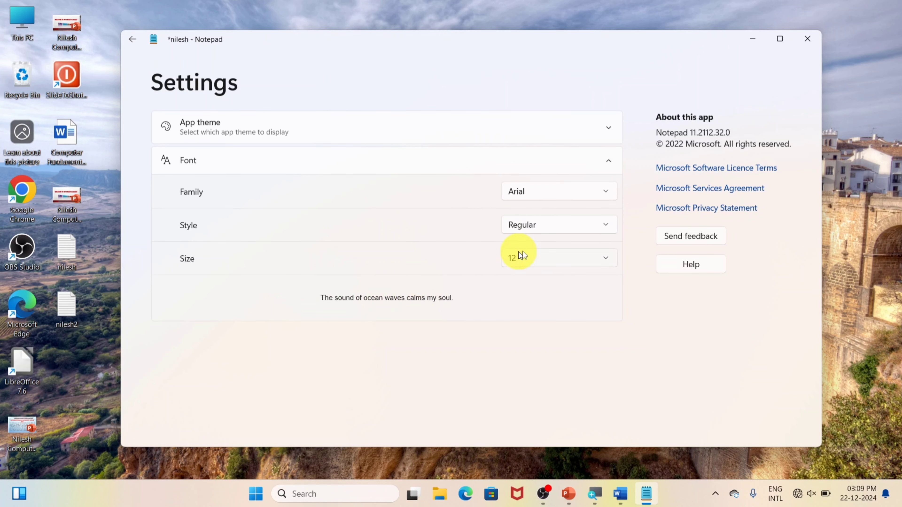
Step: Try the Narrow and Italic font styles, and set the style to Narrow Italic
click(547, 225)
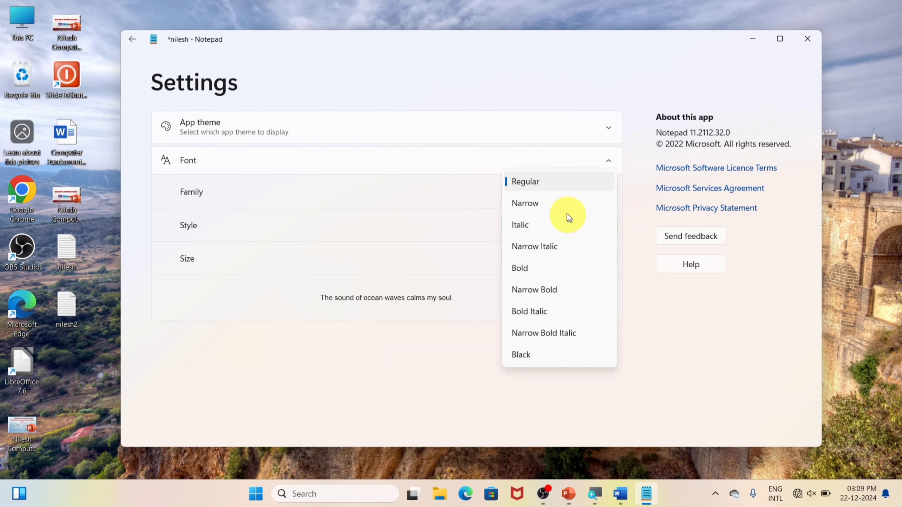
click(562, 211)
click(534, 222)
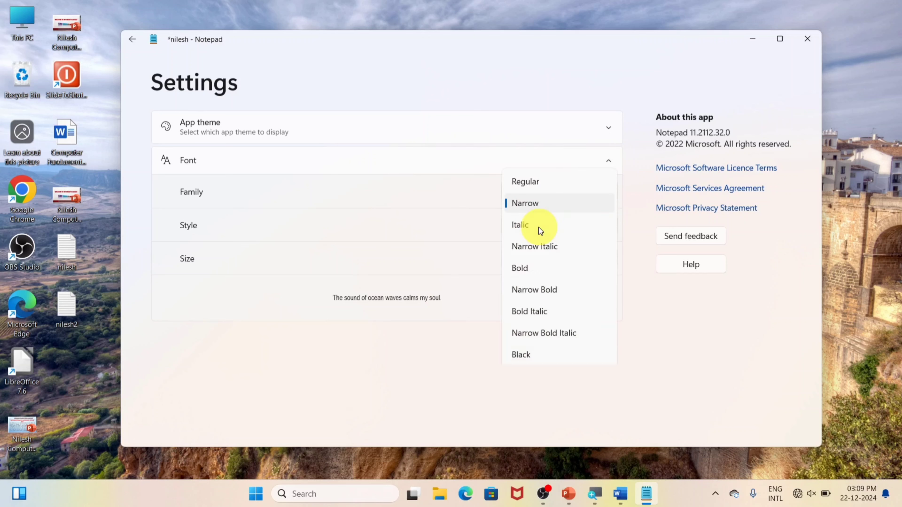
click(539, 227)
click(576, 226)
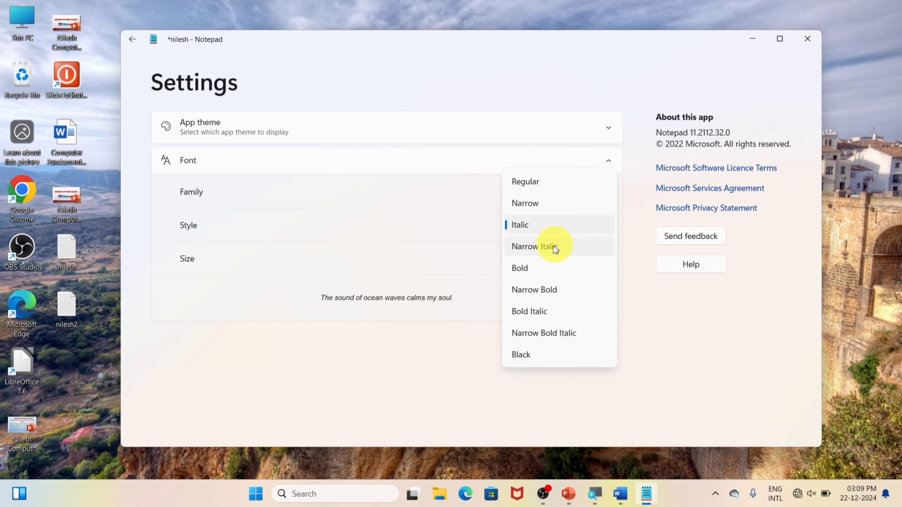
click(555, 251)
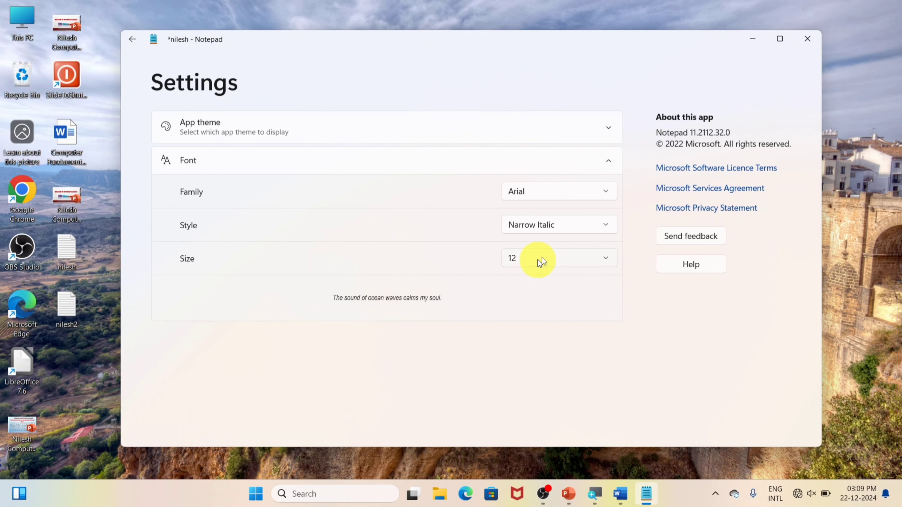